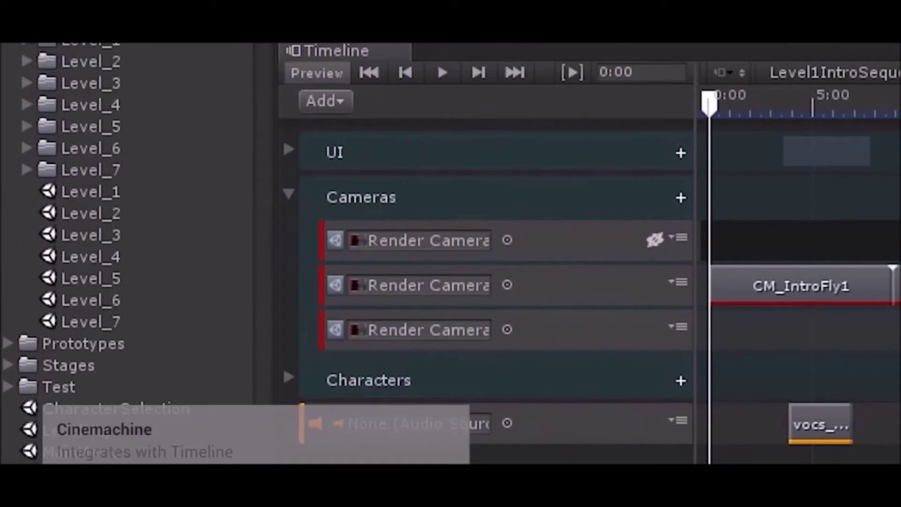
Step: Shorten CM_IntroFly1 to 5.33 seconds in the Timeline and adjust where CM_IntroFly2 begins
drag(709, 103, 674, 102)
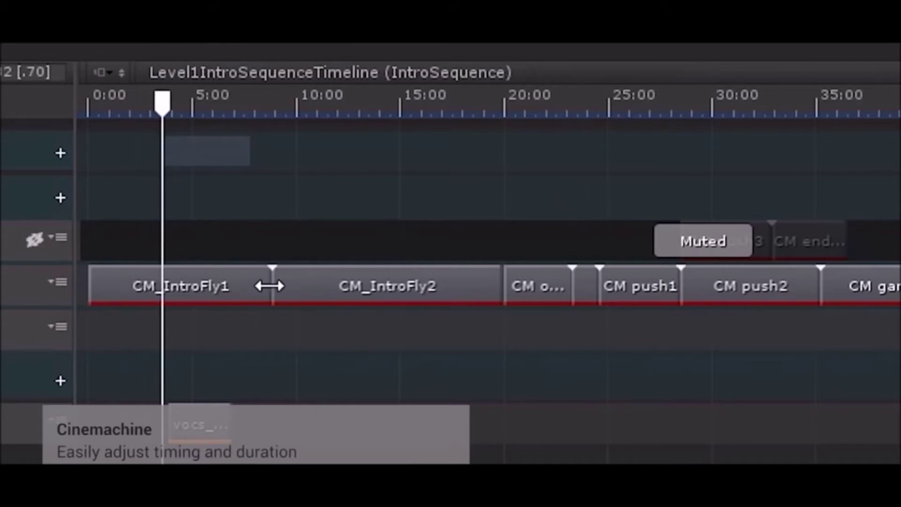
drag(270, 284, 193, 284)
drag(282, 301, 167, 301)
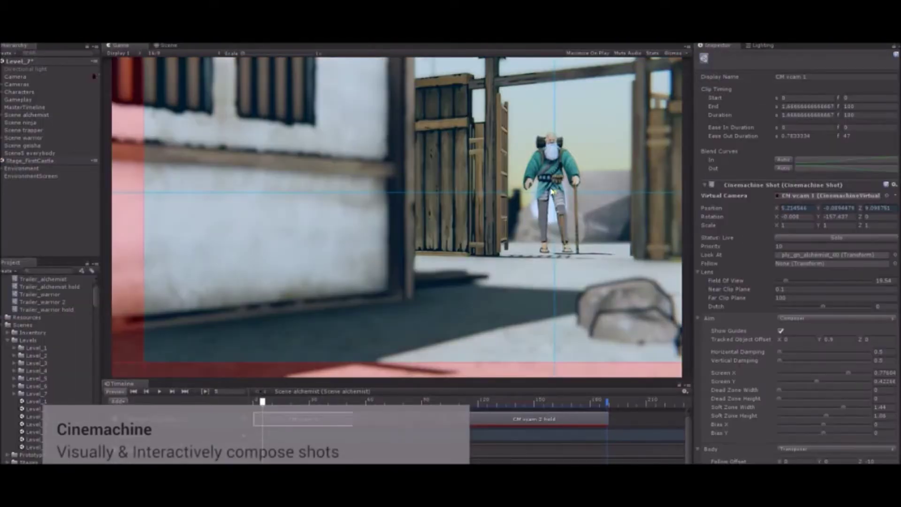
Step: Re-aim the camera so the character sits left of centre, play back, then lower the virtual camera
drag(553, 192, 383, 236)
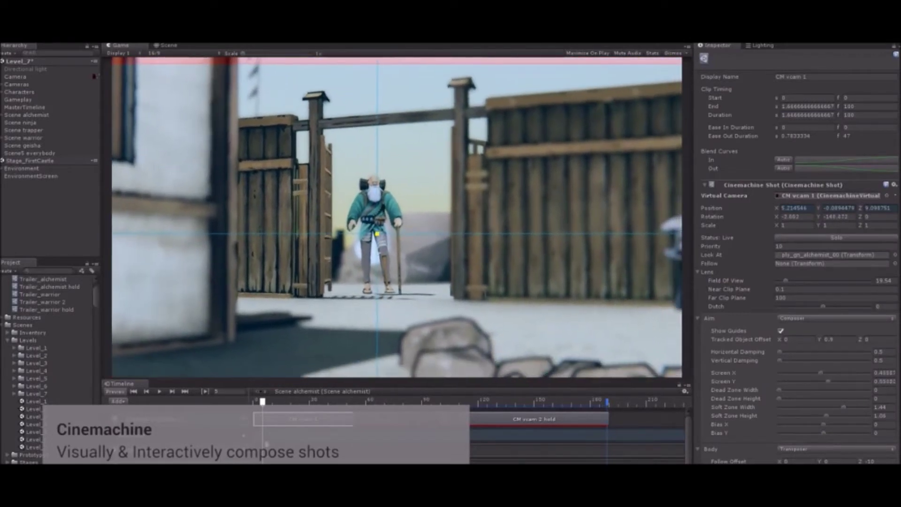
key(space)
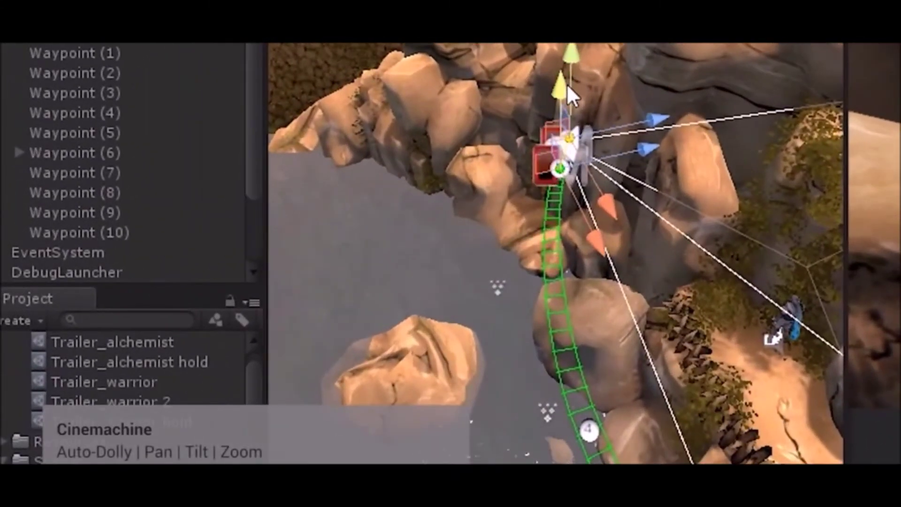
drag(255, 169, 250, 207)
drag(553, 167, 553, 188)
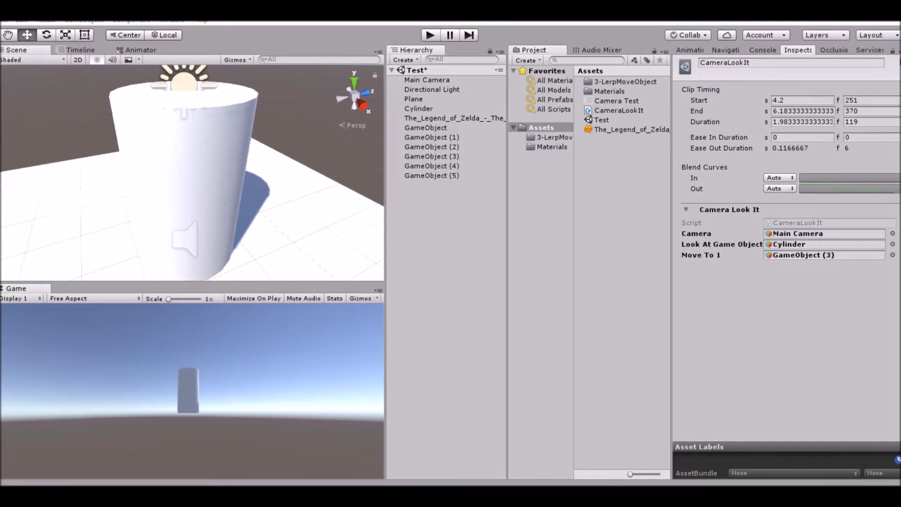
Step: Switch to Chrome and skim the Unity 2017.1 introduction text
key(alt+Tab)
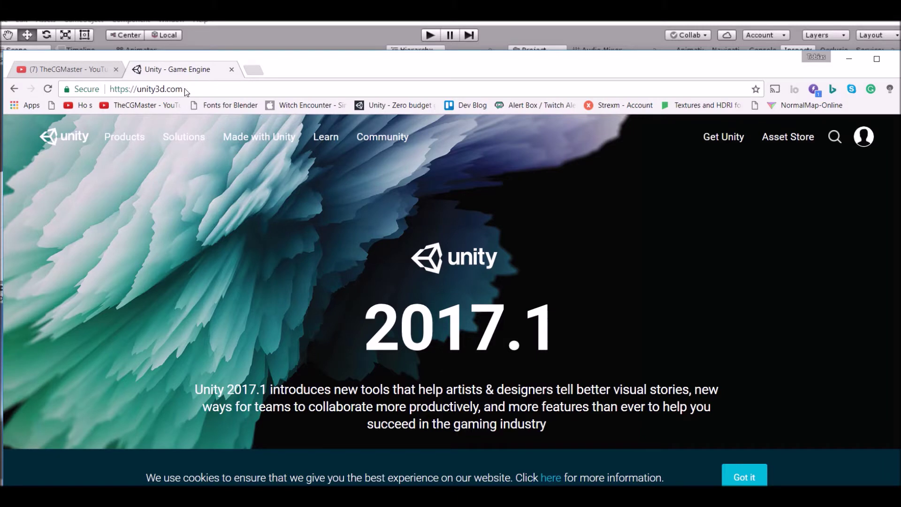
scroll(445, 274, down, 1)
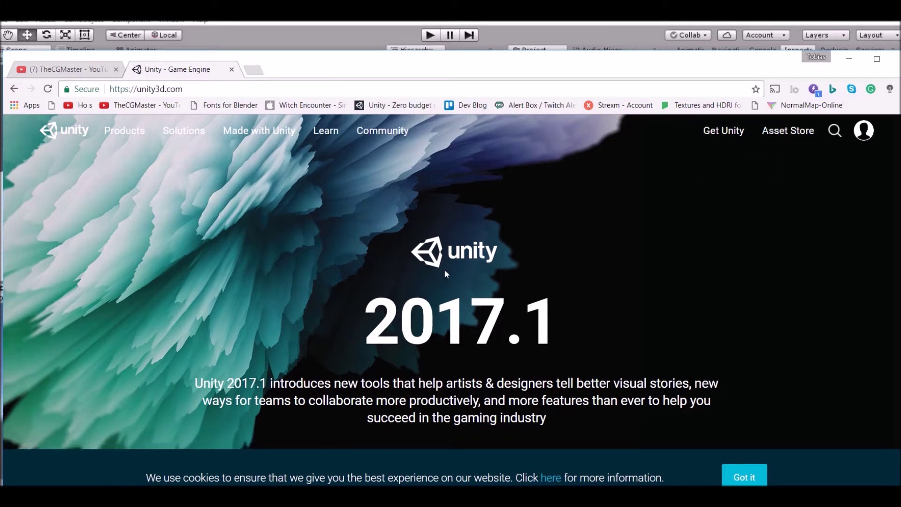
scroll(446, 273, down, 2)
scroll(372, 270, up, 1)
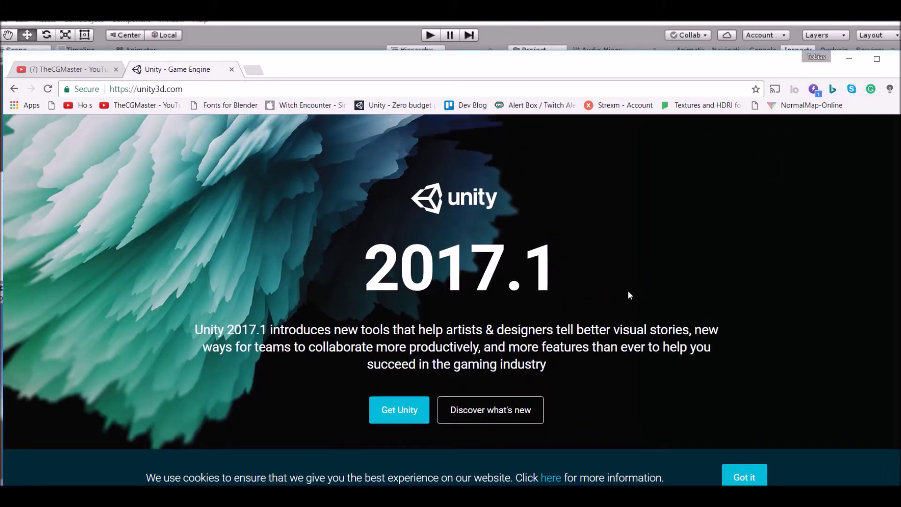
scroll(311, 286, down, 1)
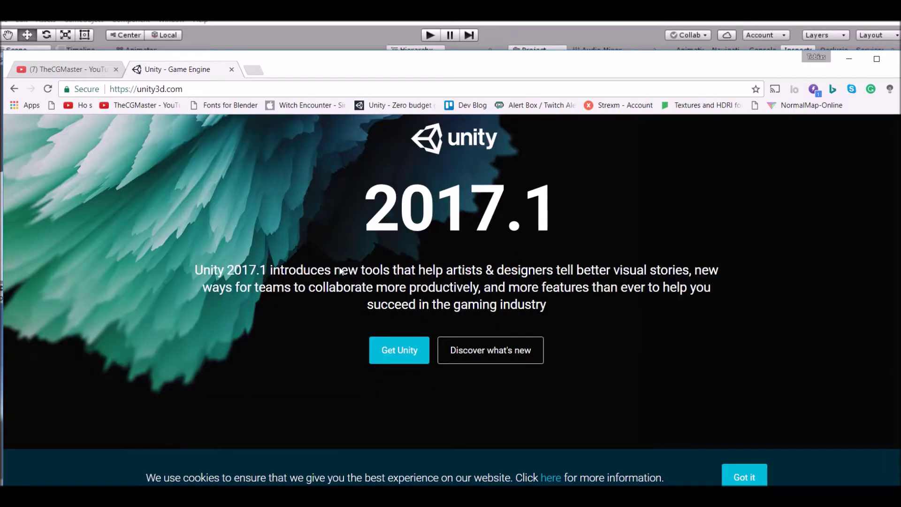
drag(343, 272, 528, 280)
click(527, 280)
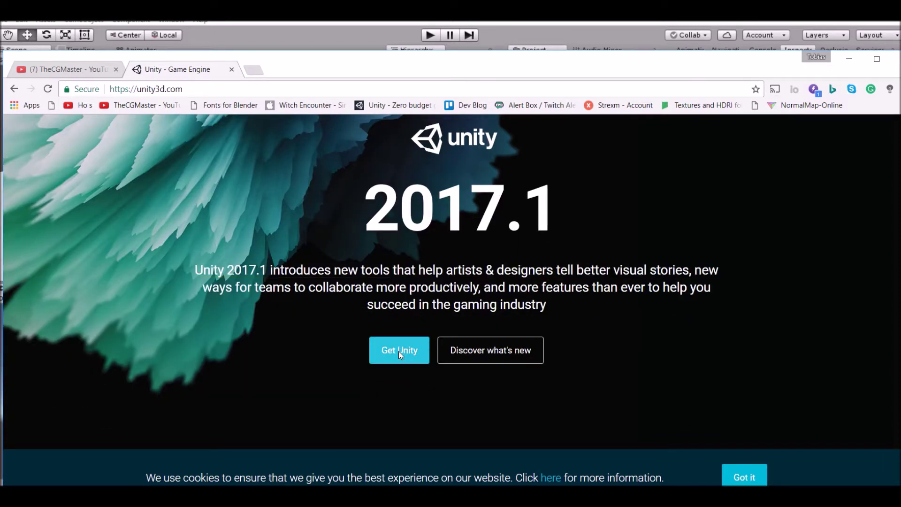
Step: Open the what's new in 2017.1 article, scroll to its Timeline video, and restore the window down
click(531, 358)
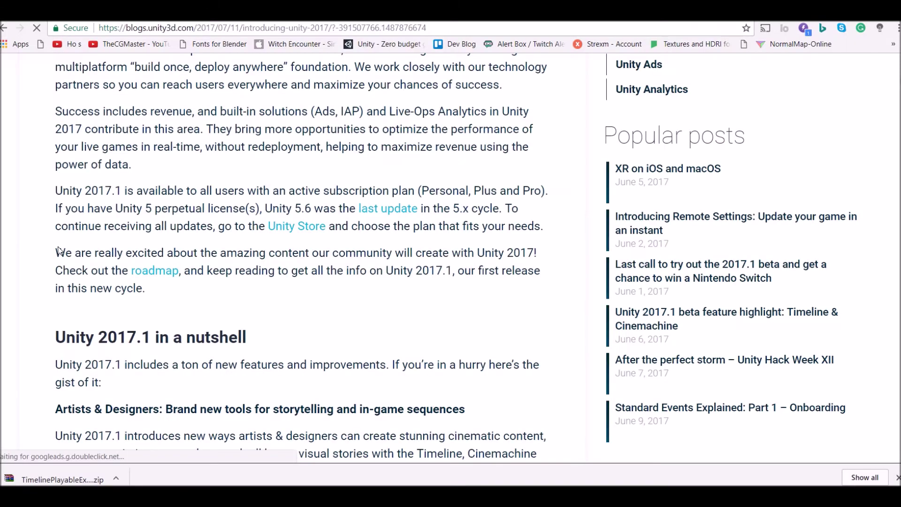
scroll(66, 256, down, 5)
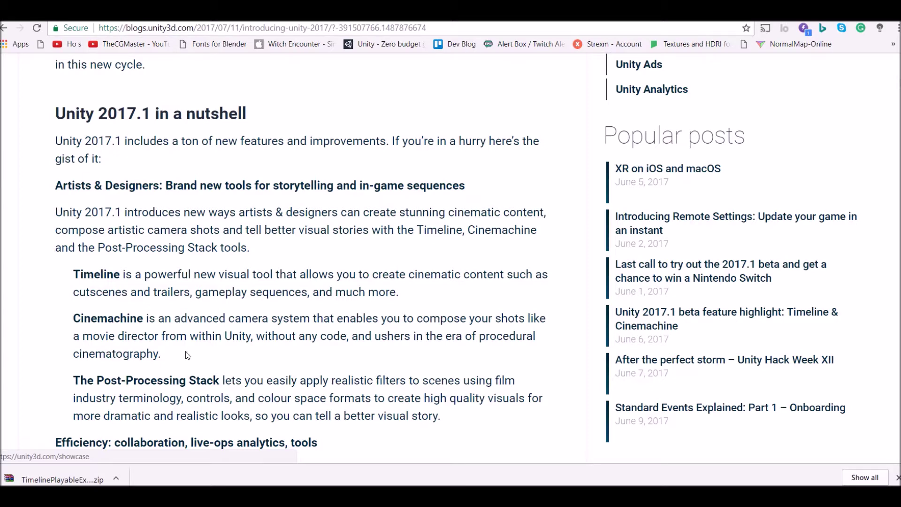
scroll(187, 352, down, 3)
drag(71, 261, 38, 257)
click(527, 304)
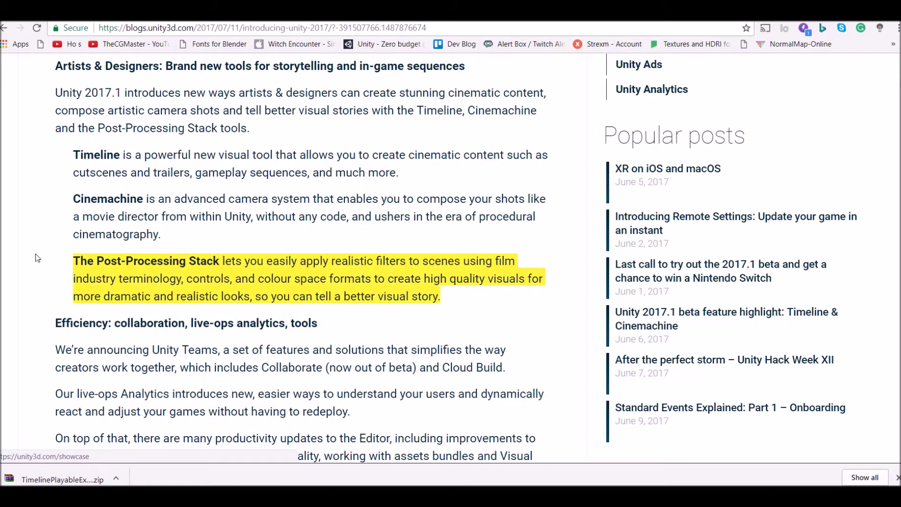
click(152, 273)
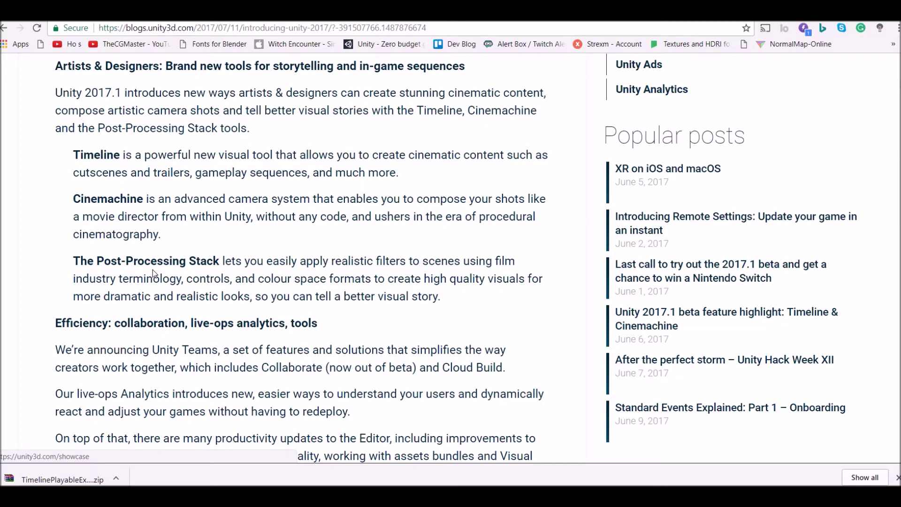
scroll(152, 277, down, 13)
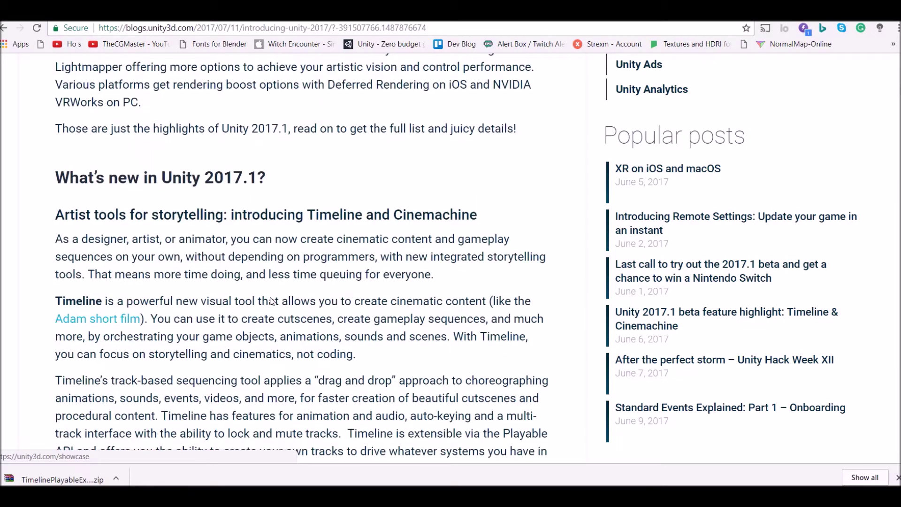
scroll(270, 301, down, 9)
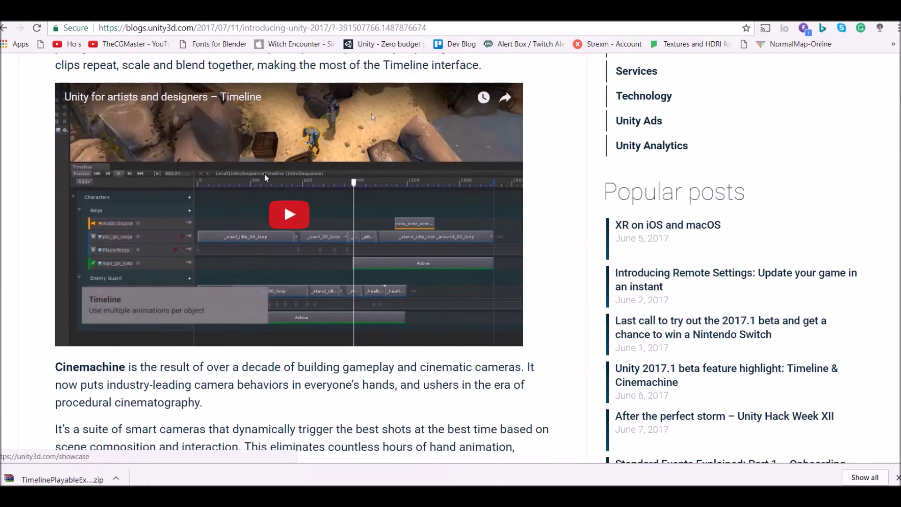
scroll(265, 177, down, 5)
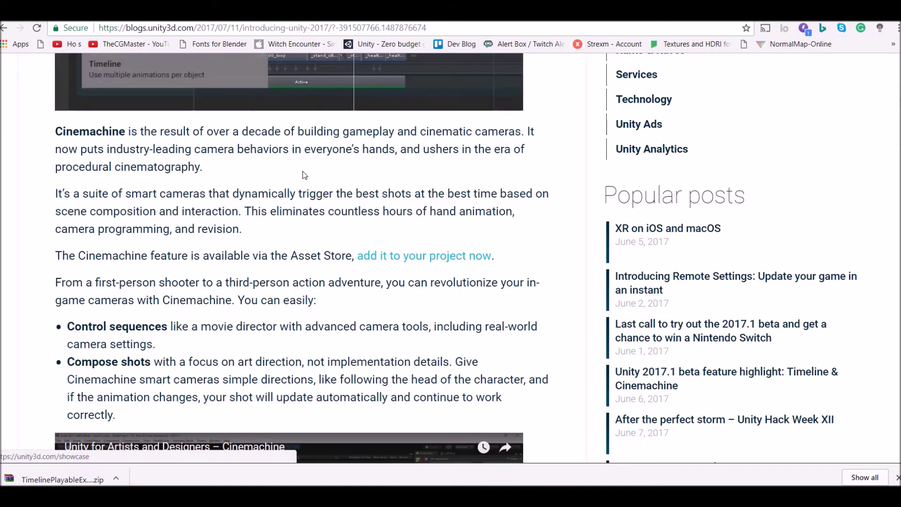
scroll(304, 175, up, 4)
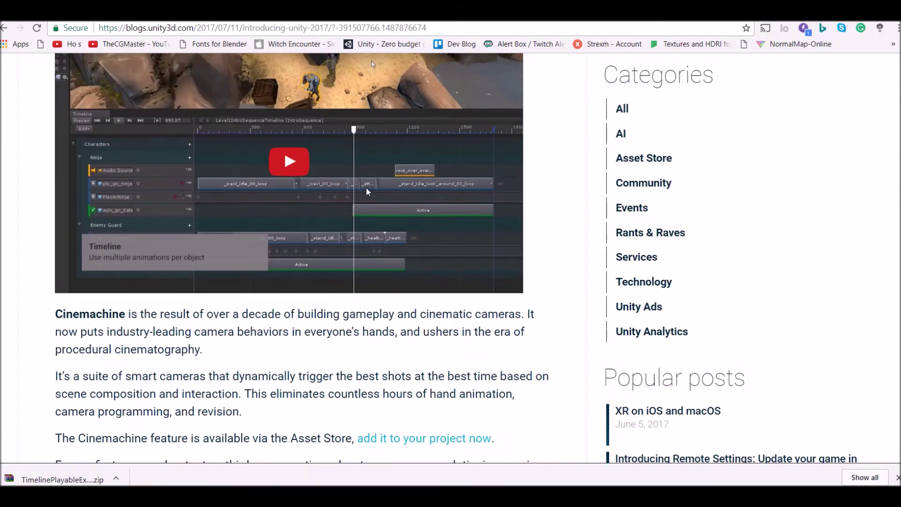
scroll(367, 192, up, 1)
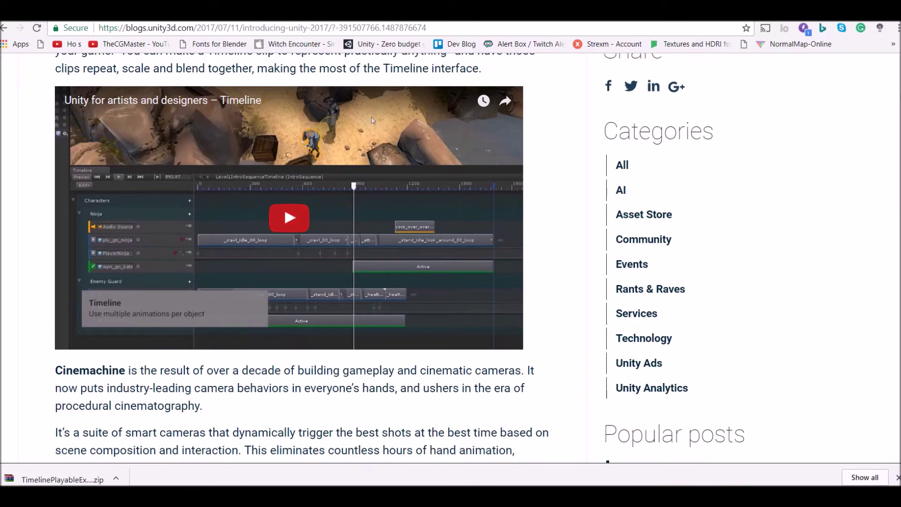
drag(690, 12, 691, 142)
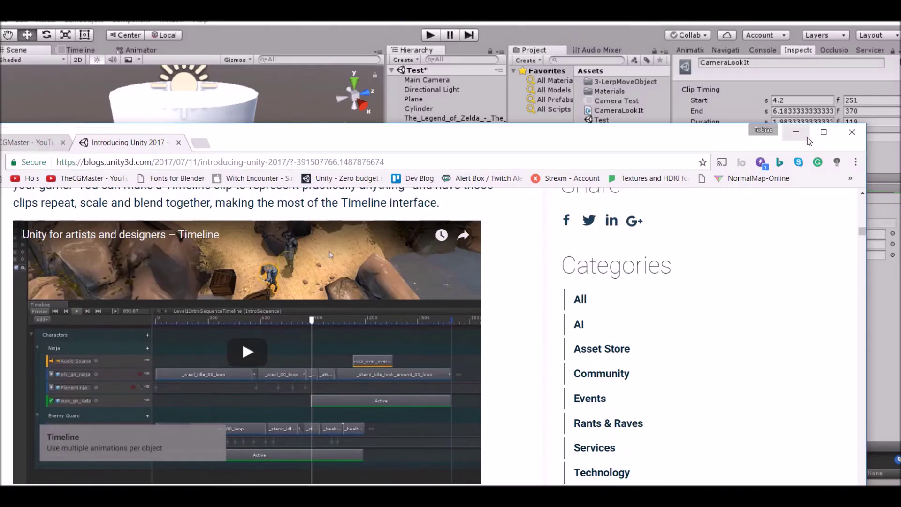
Step: Minimize Chrome to get back to the empty Untitled scene in Unity
click(797, 132)
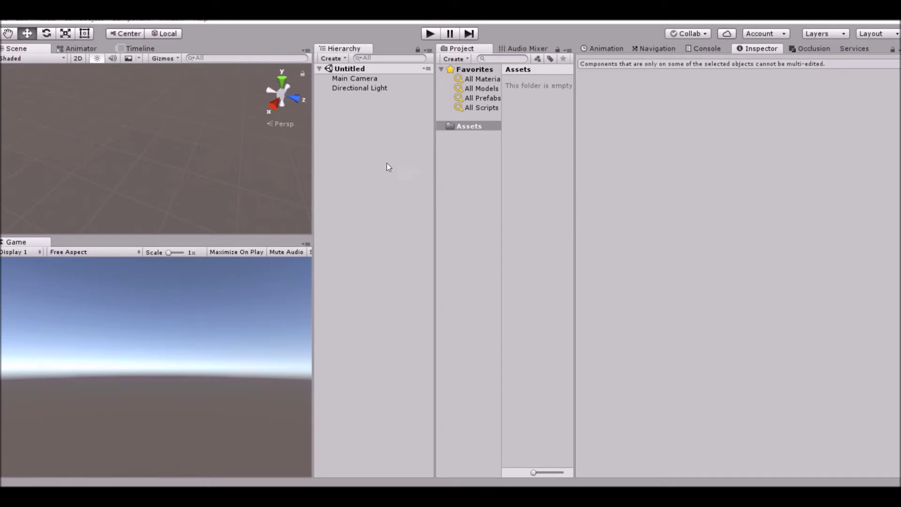
click(172, 22)
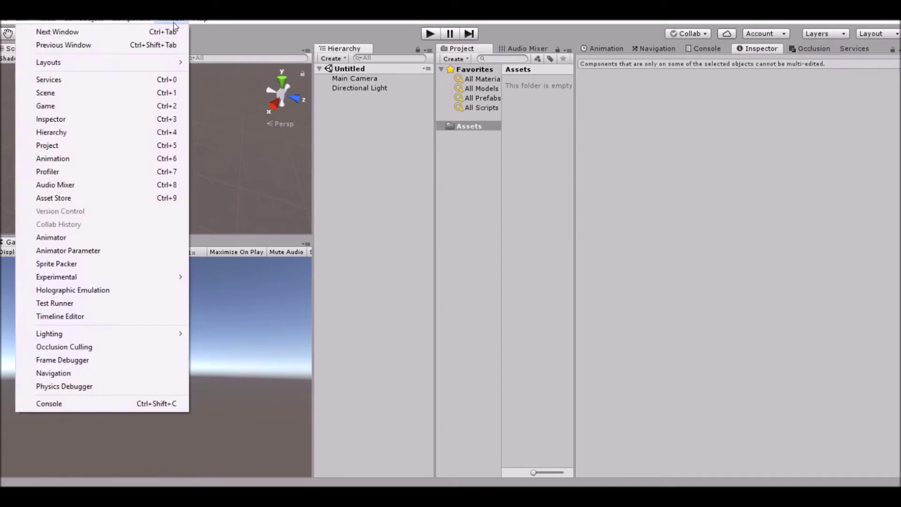
Step: Open the Asset Store docked beside the Scene view and import all Cinemachine files
click(87, 199)
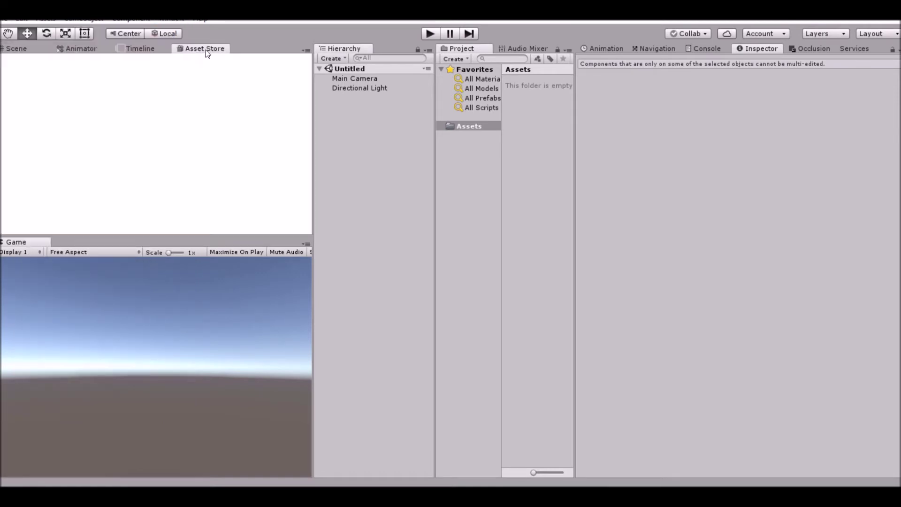
drag(205, 50, 337, 75)
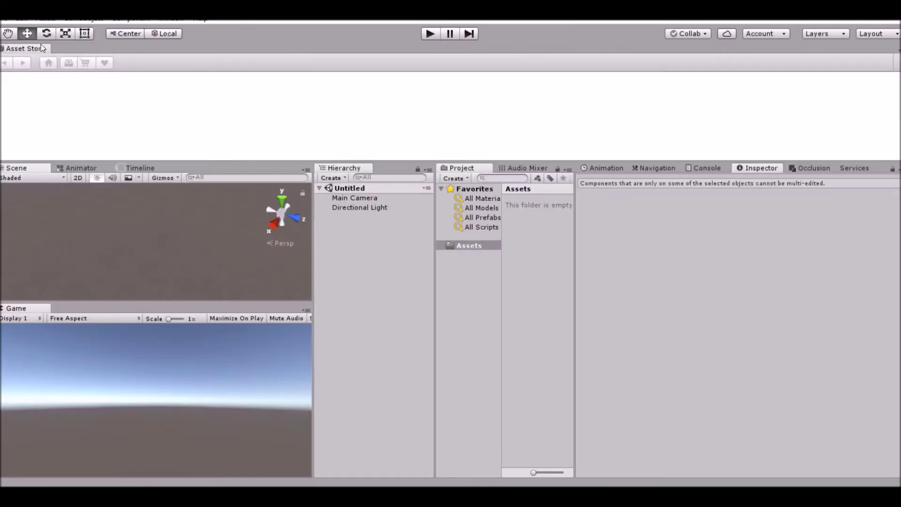
drag(41, 48, 196, 158)
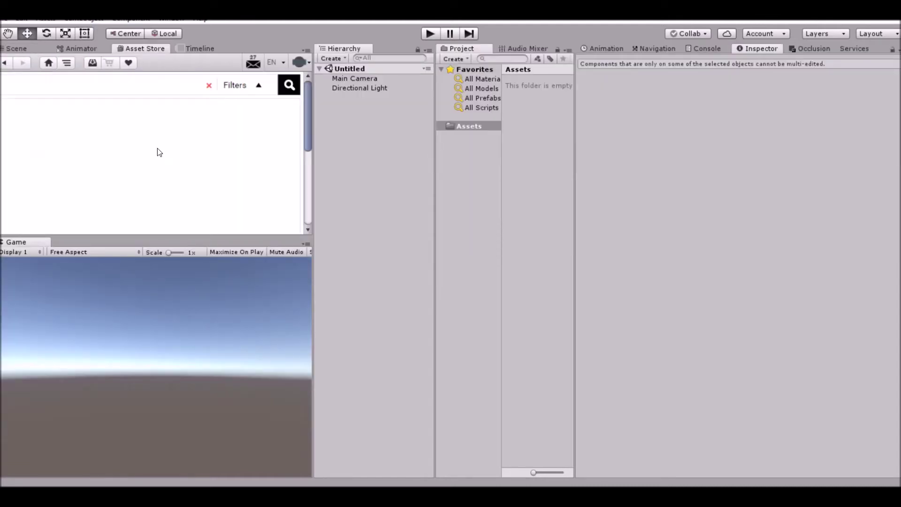
scroll(160, 151, down, 5)
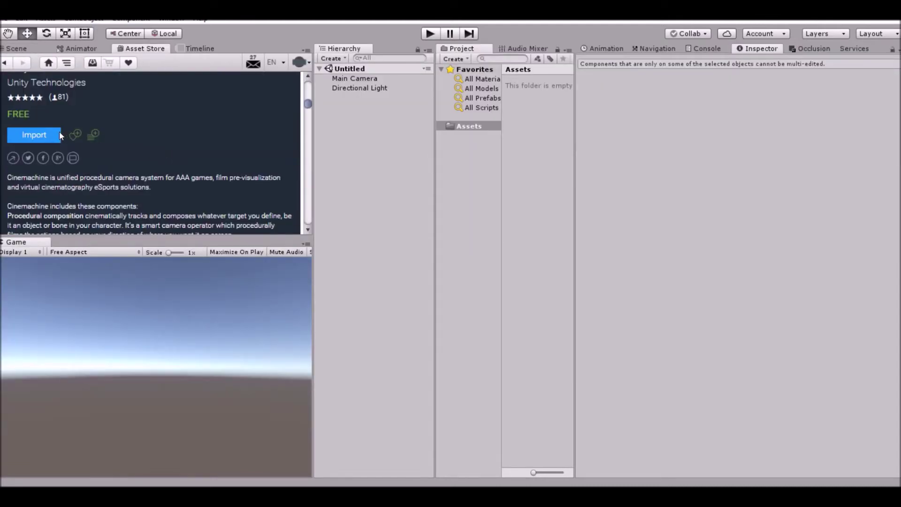
click(57, 135)
click(24, 48)
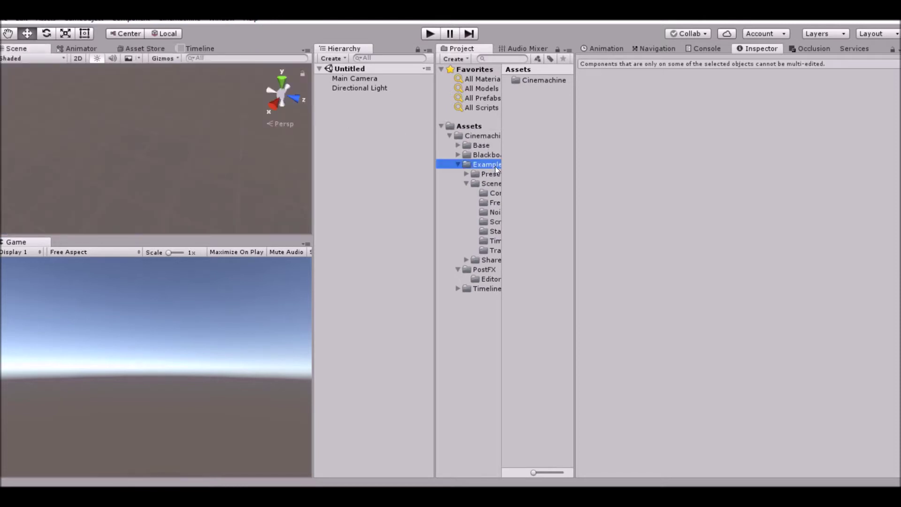
Step: Open the Composer example scene, run it in play mode with a taller Game view, then stop
click(495, 194)
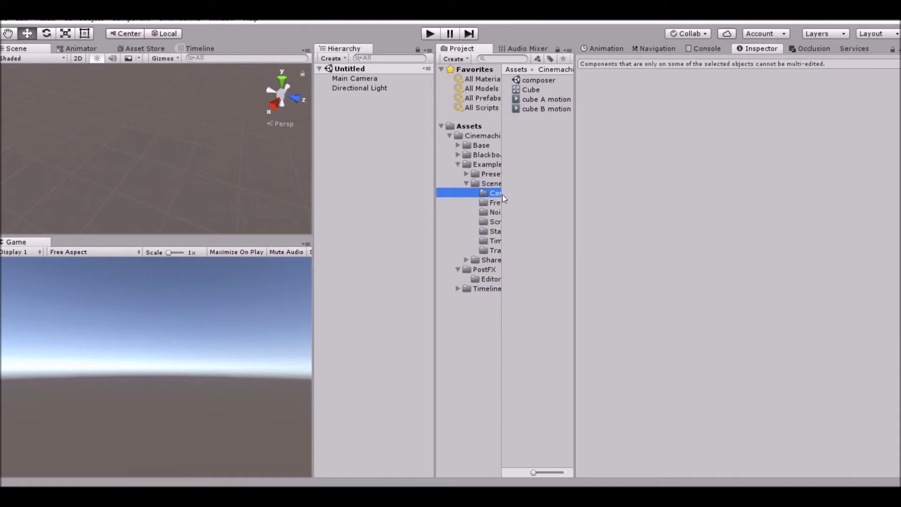
drag(577, 207, 655, 210)
drag(502, 201, 605, 227)
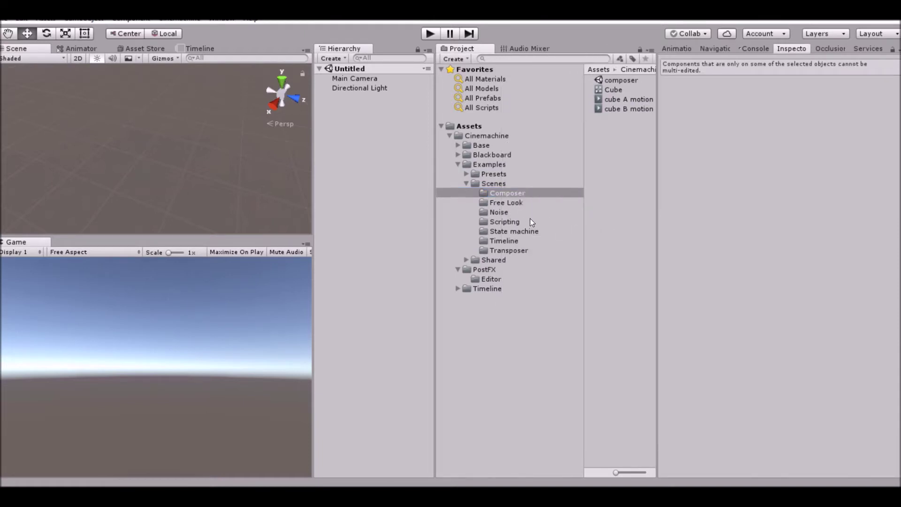
double_click(624, 80)
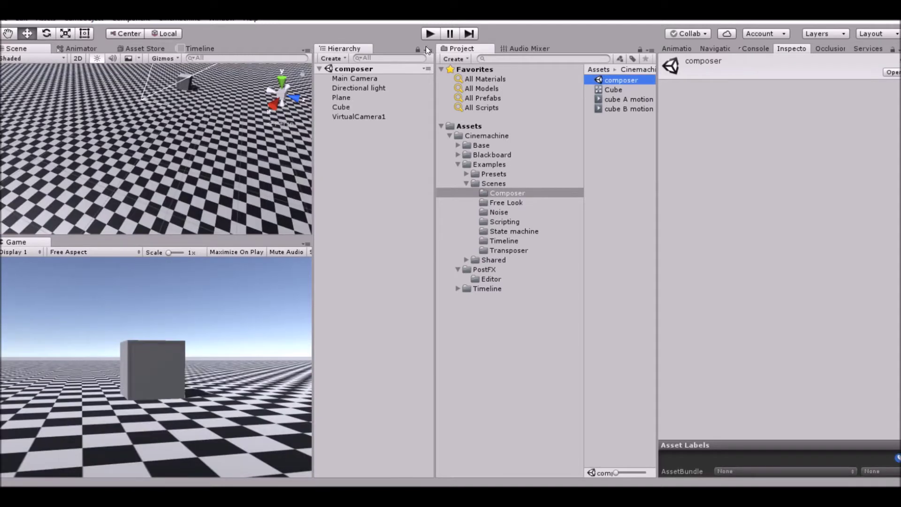
click(430, 33)
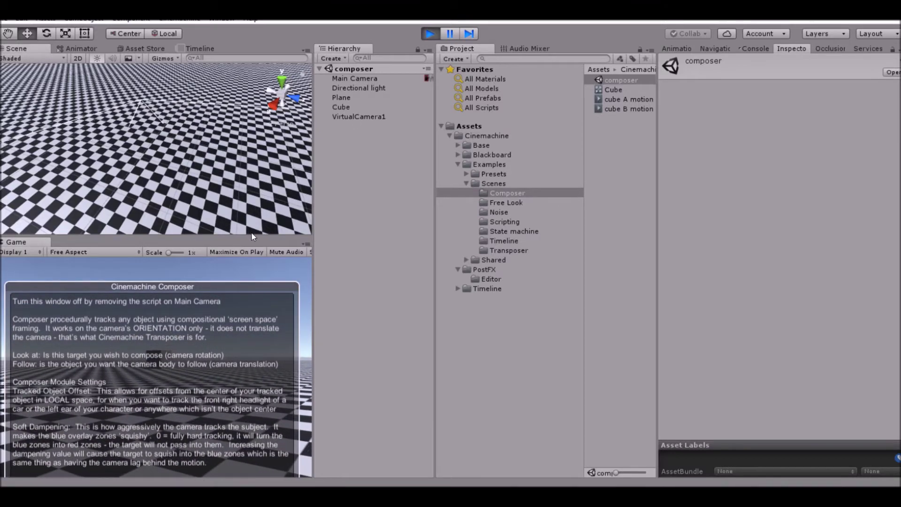
drag(179, 237, 185, 133)
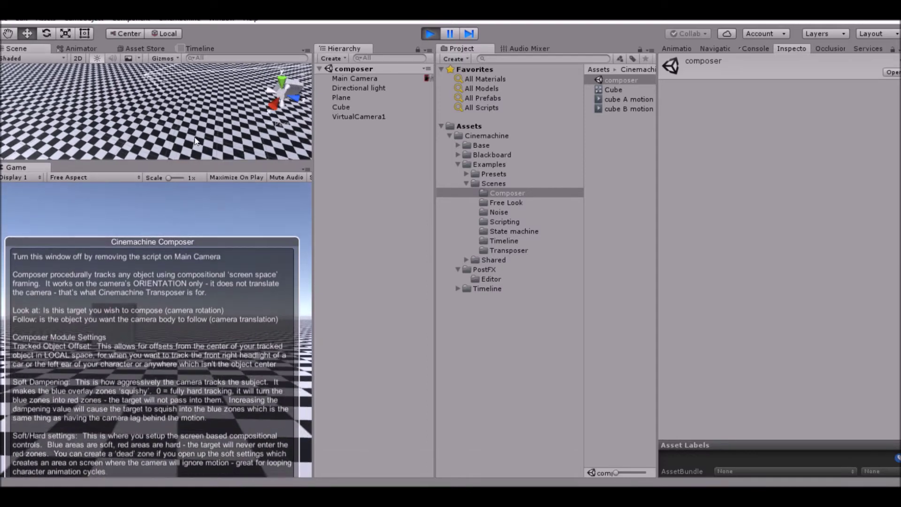
click(151, 477)
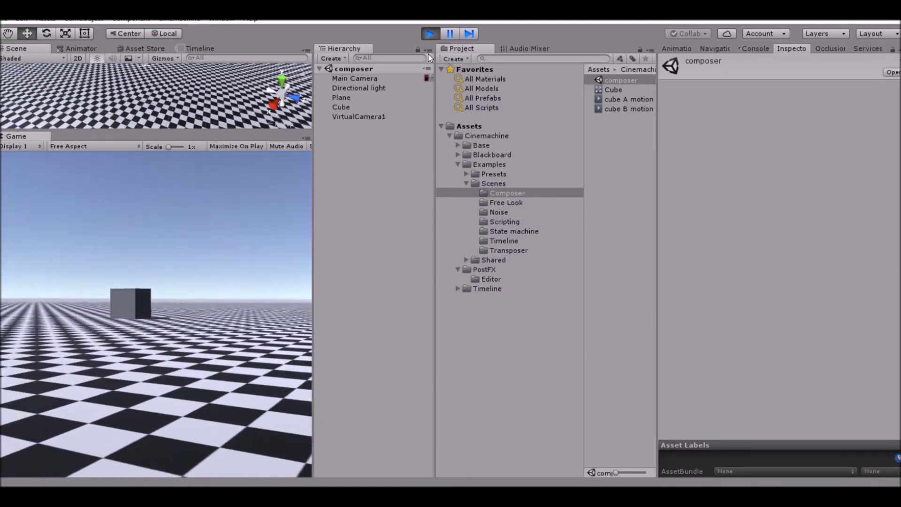
click(431, 36)
Step: Open the Free Look example scene without saving Composer changes, preview it, then browse the example folders
click(516, 201)
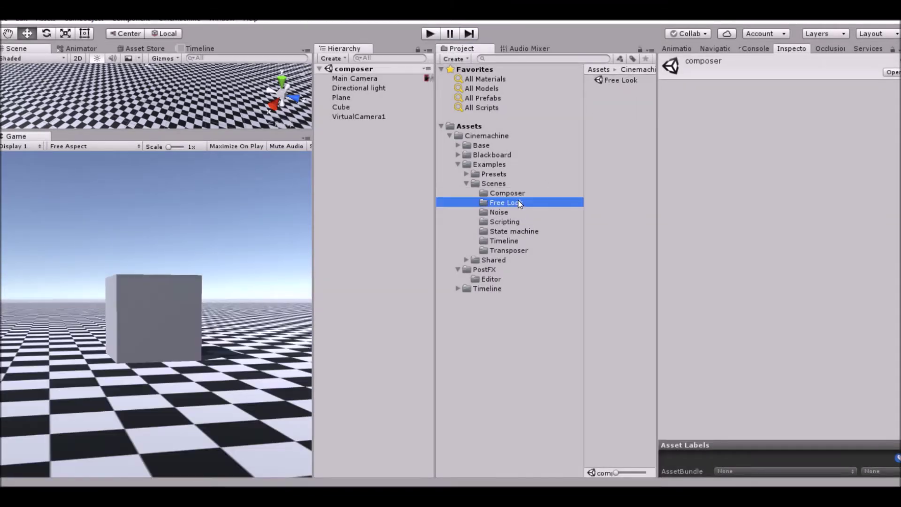
double_click(603, 81)
click(505, 275)
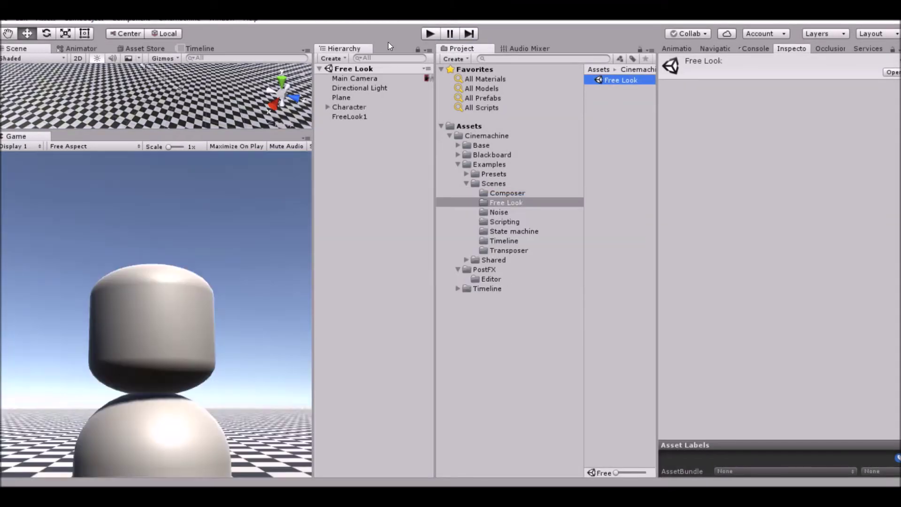
click(427, 35)
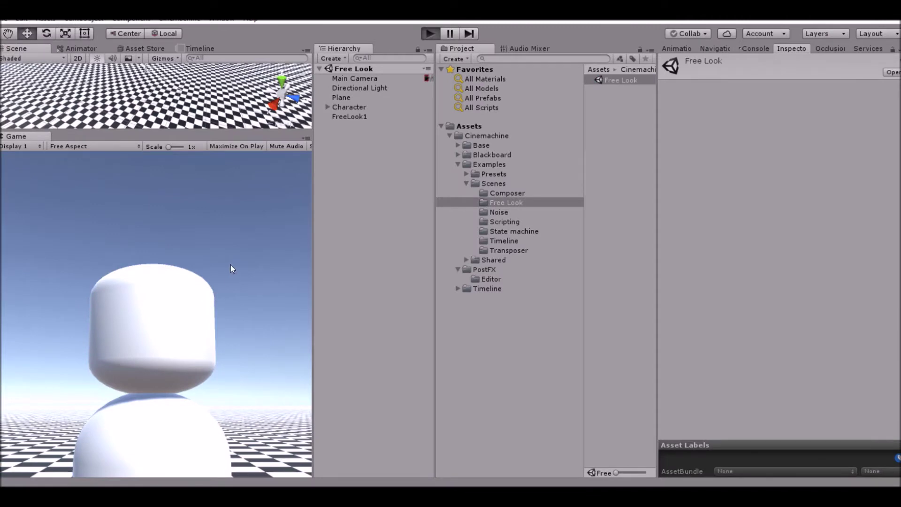
click(175, 381)
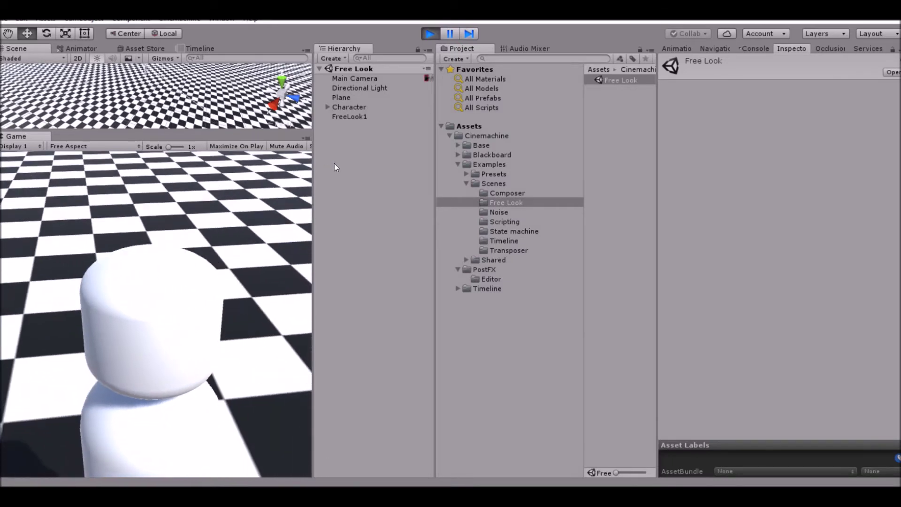
click(429, 34)
click(510, 212)
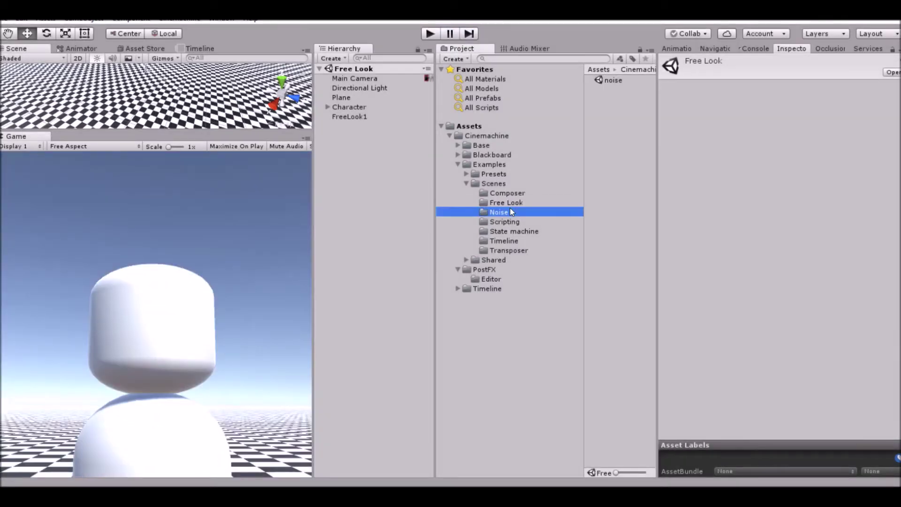
key(Down)
key(Down)
key(Down)
key(Down)
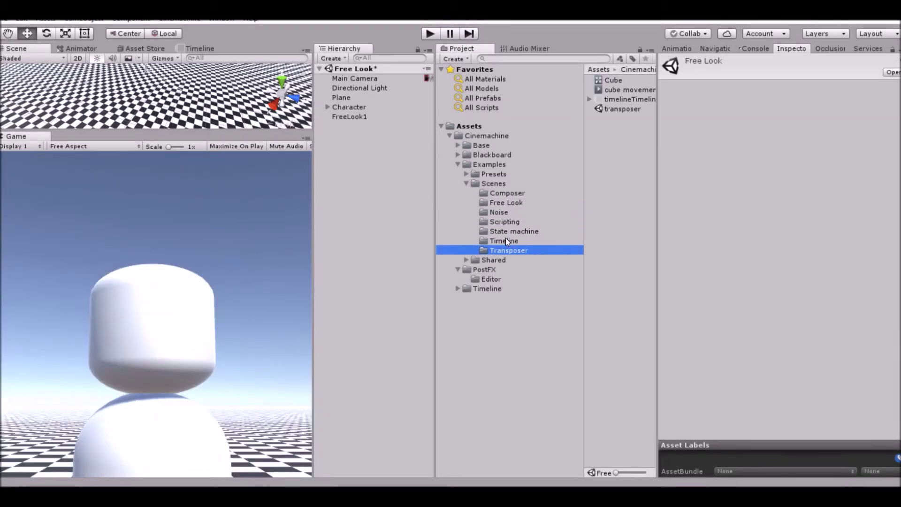
click(477, 134)
click(476, 128)
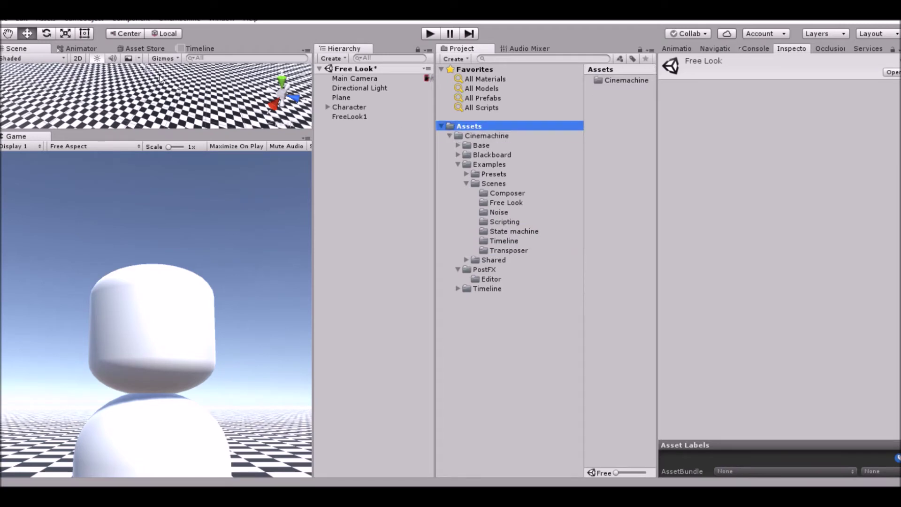
Step: Start a new scene and create an empty object named VC1
key(ctrl+n)
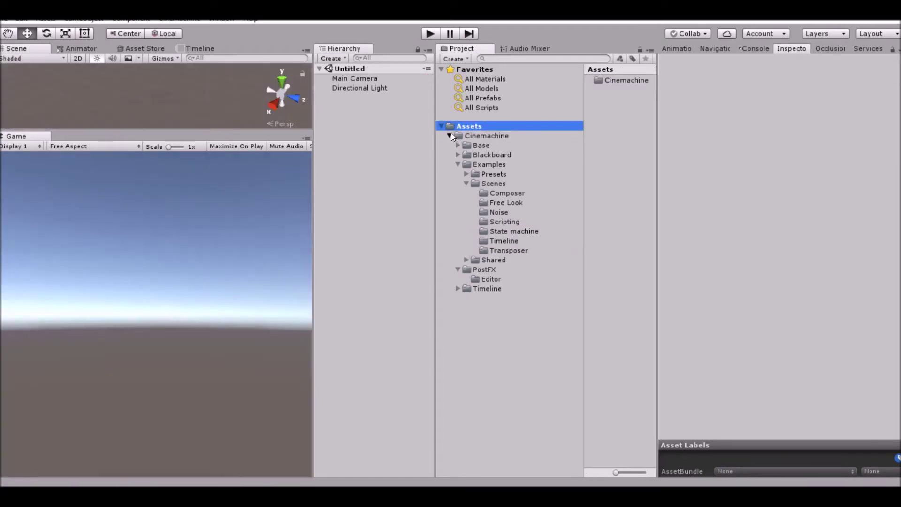
click(450, 135)
click(83, 18)
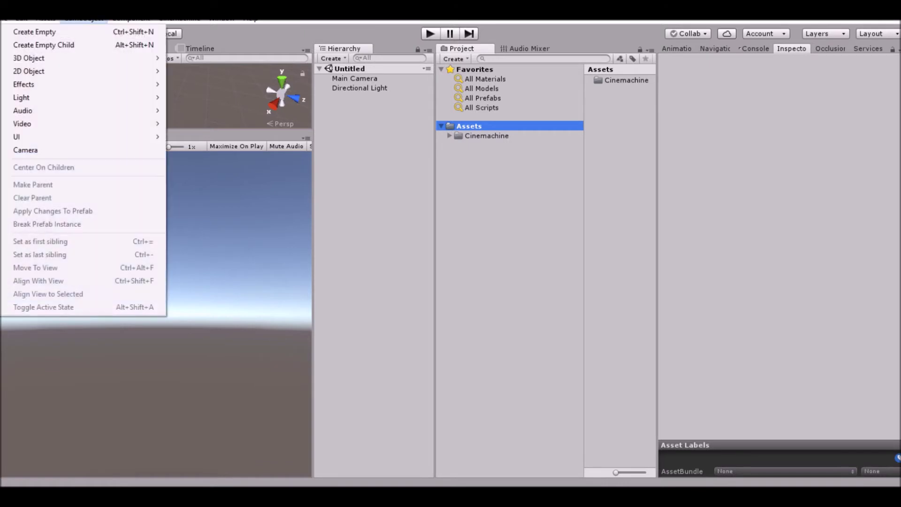
click(34, 32)
right_click(370, 101)
click(420, 143)
key(Caps_Lock)
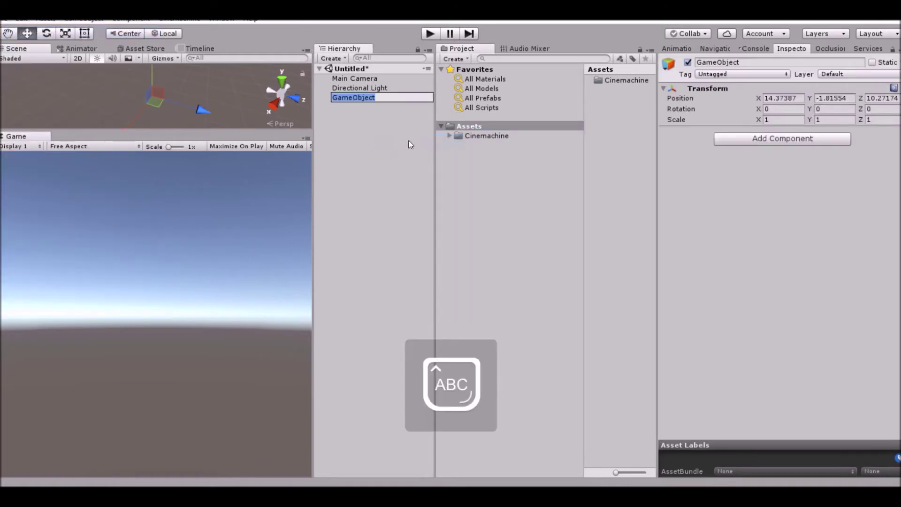
text(VC)
key(Caps_Lock)
text(1)
key(Return)
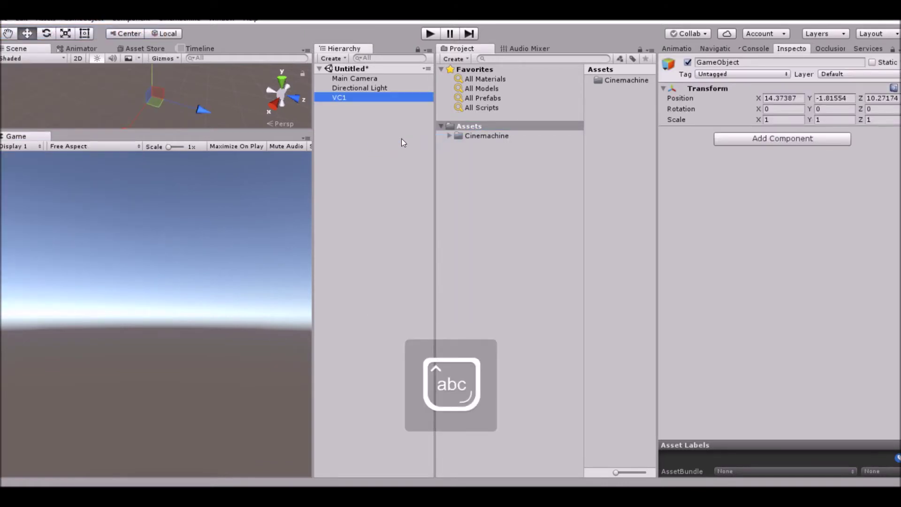
Step: Add a CinemachineBrain component to Main Camera
click(338, 78)
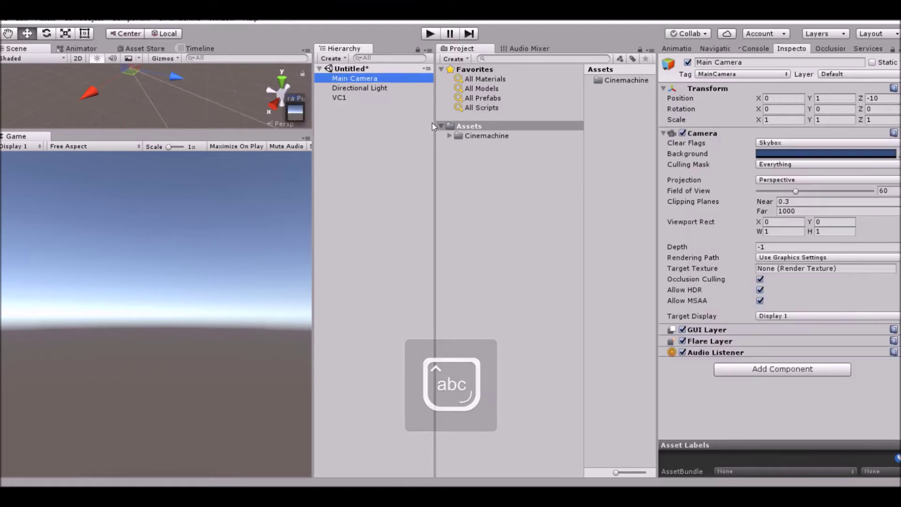
click(782, 369)
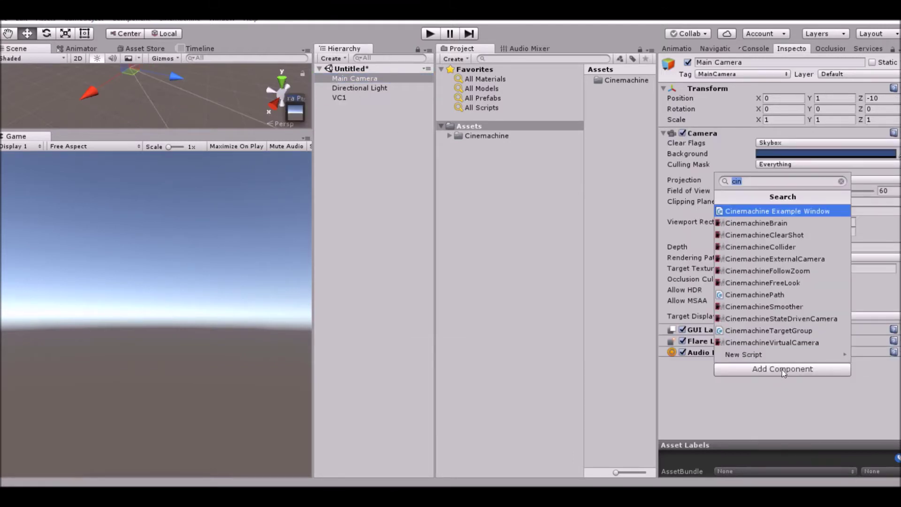
key(Down)
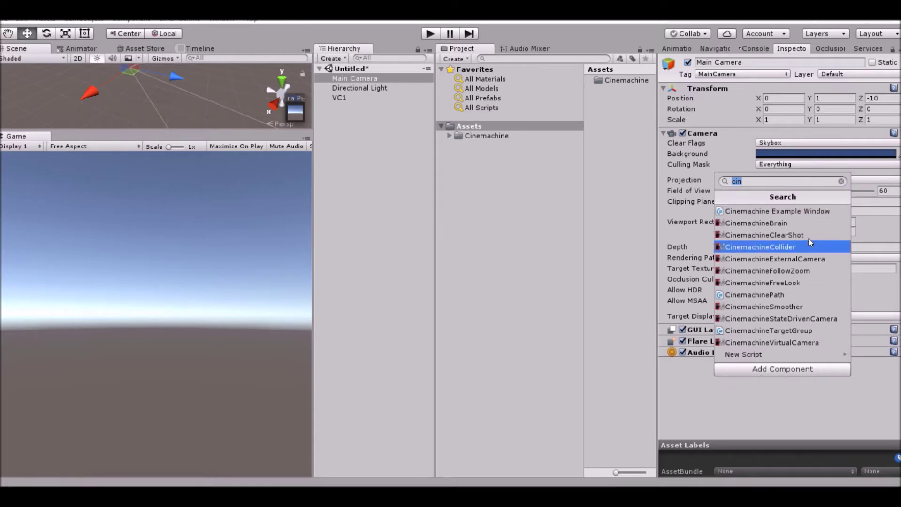
click(777, 226)
scroll(781, 330, down, 3)
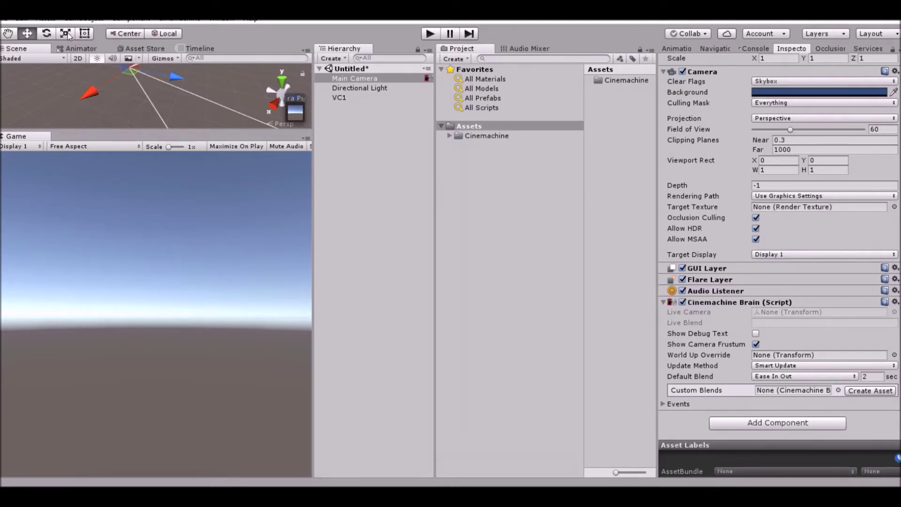
click(78, 19)
Step: Add a Plane and scale it up to about 5.2
mouse_move(70, 62)
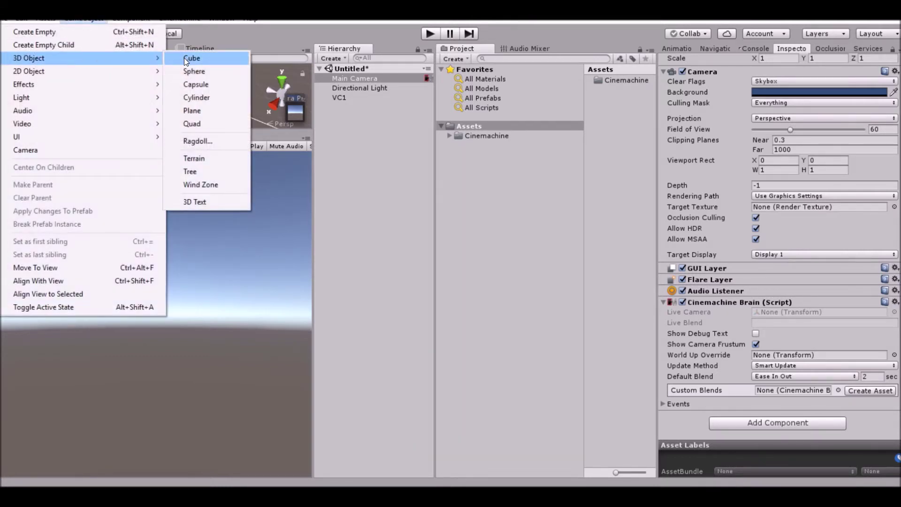
click(184, 108)
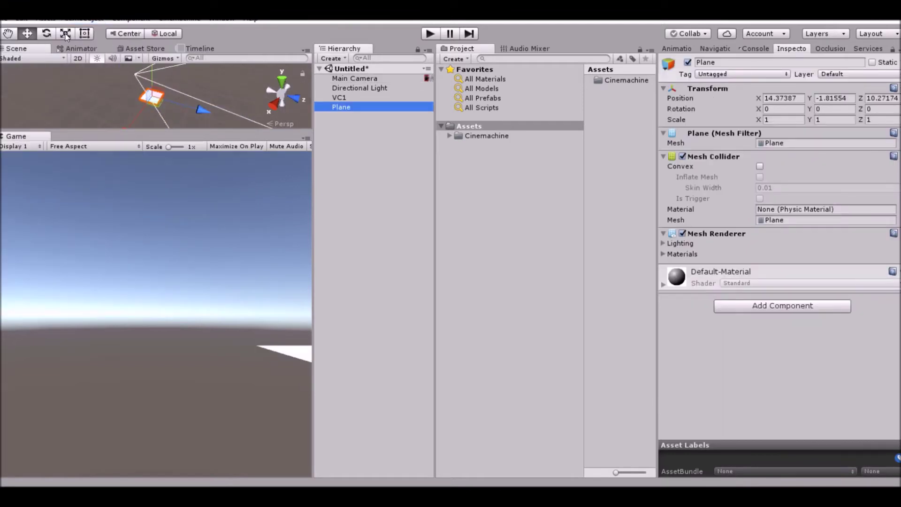
click(66, 34)
drag(152, 96, 74, 38)
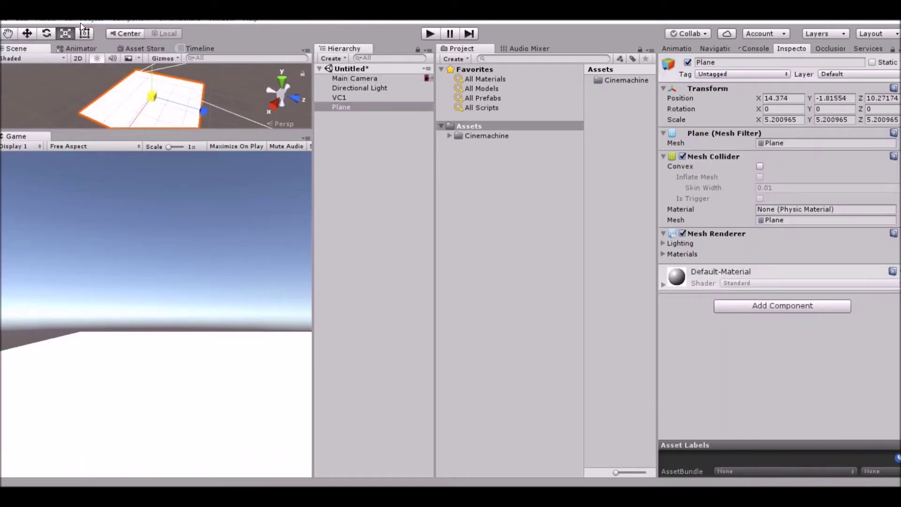
Step: Add a Cube scaled to about 10.85, preview in play mode, then select VC1
click(78, 21)
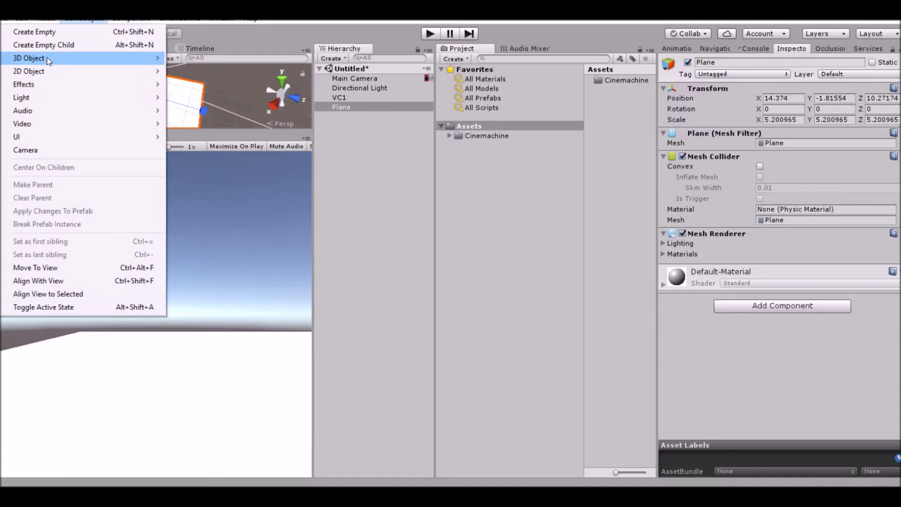
mouse_move(57, 57)
click(192, 57)
mouse_move(152, 96)
mouse_down()
mouse_move(232, 94)
mouse_move(165, 99)
mouse_up()
click(430, 34)
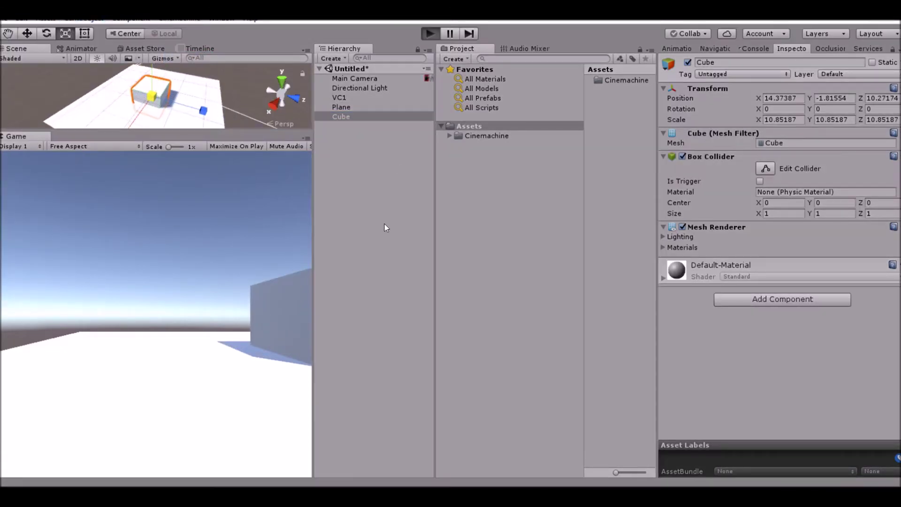
click(429, 34)
click(351, 99)
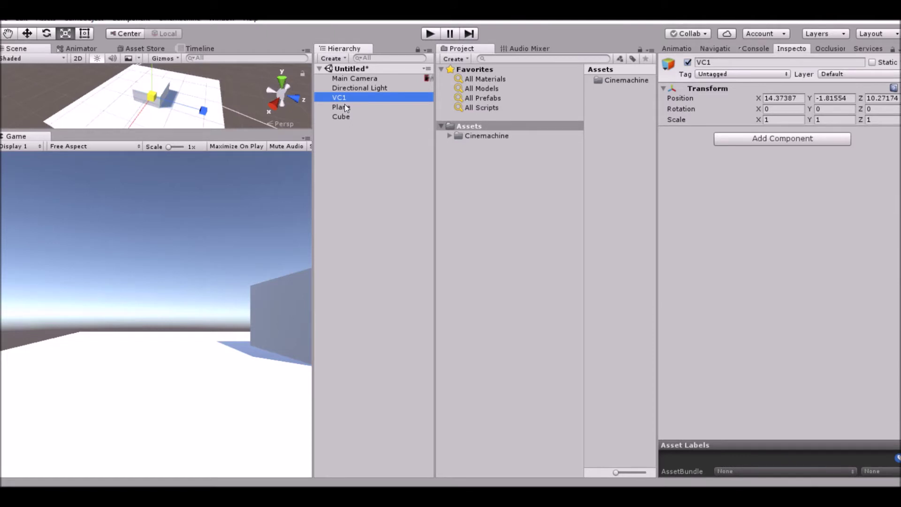
Step: Give VC1 a Cinemachine Virtual Camera component, keeping Body on Hard constraint
click(751, 139)
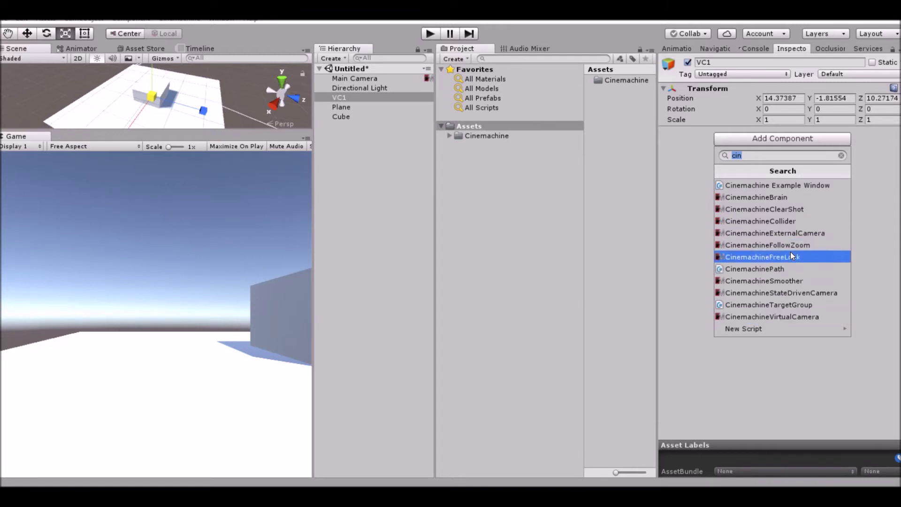
click(778, 315)
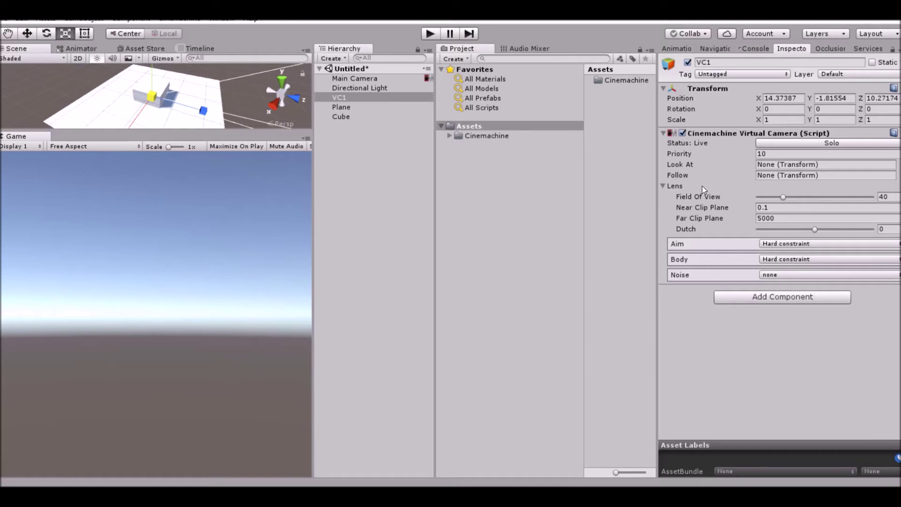
click(784, 260)
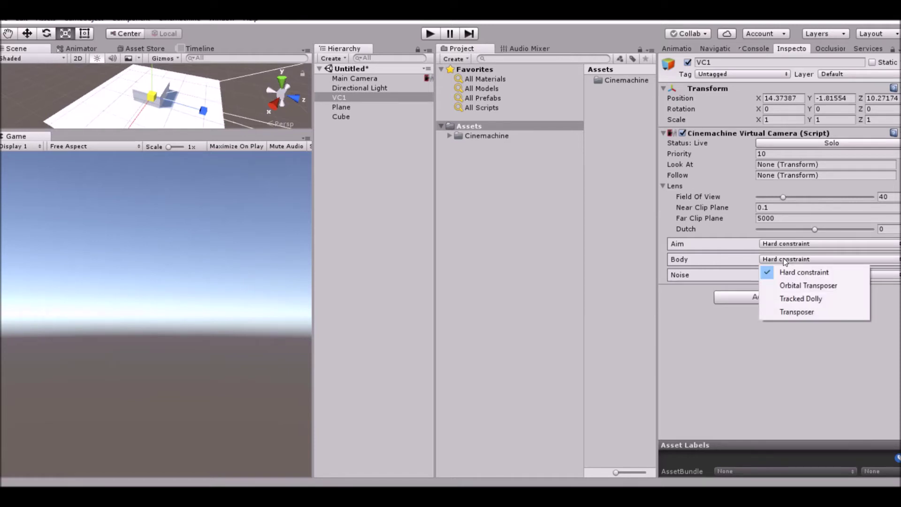
click(722, 323)
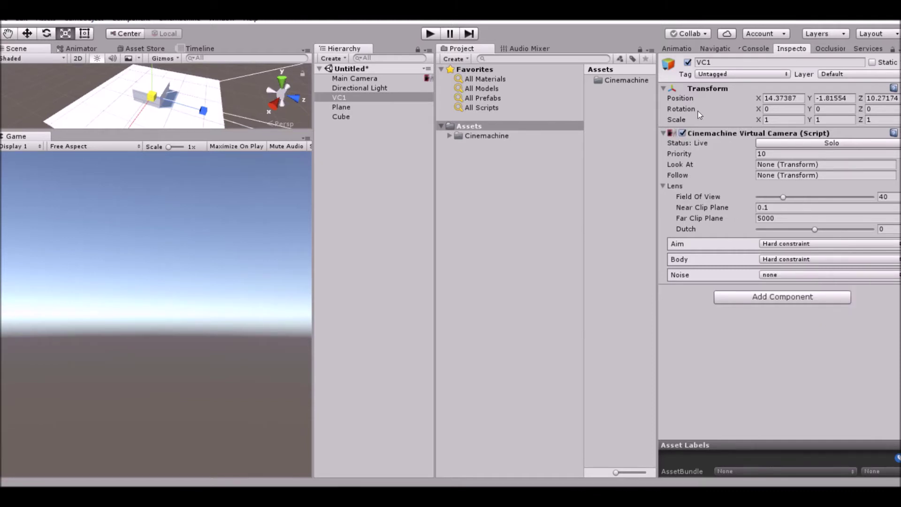
Step: Enlarge the Scene and Game views and orbit around the two walls
click(353, 153)
scroll(208, 108, down, 2)
click(364, 97)
scroll(194, 105, down, 1)
scroll(188, 104, up, 4)
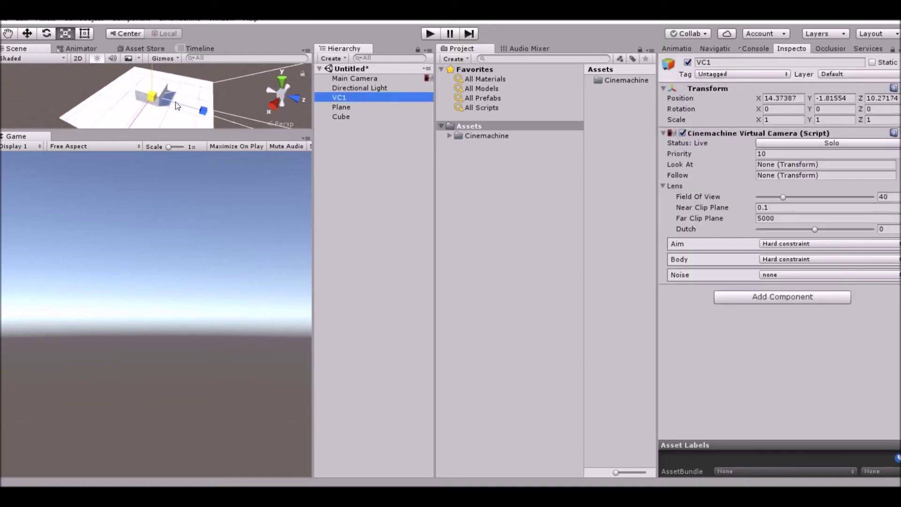
drag(187, 131, 188, 274)
drag(314, 213, 350, 197)
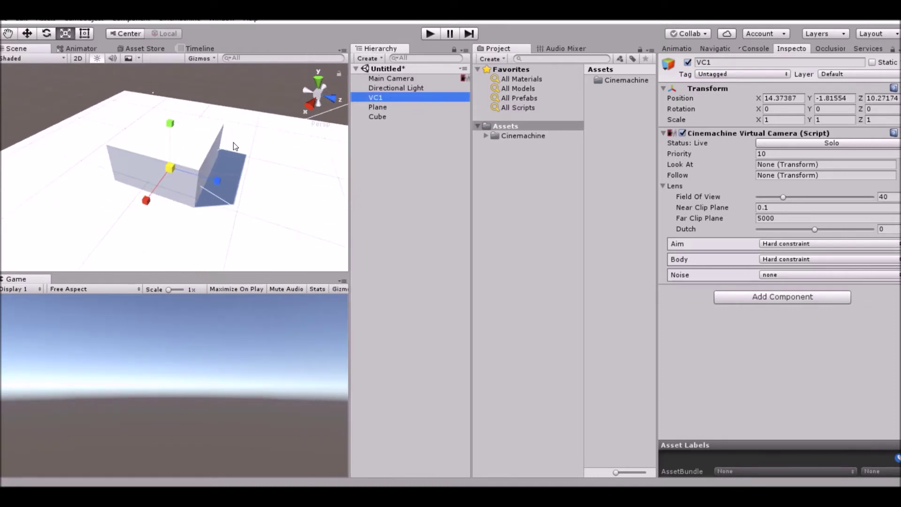
scroll(184, 167, up, 2)
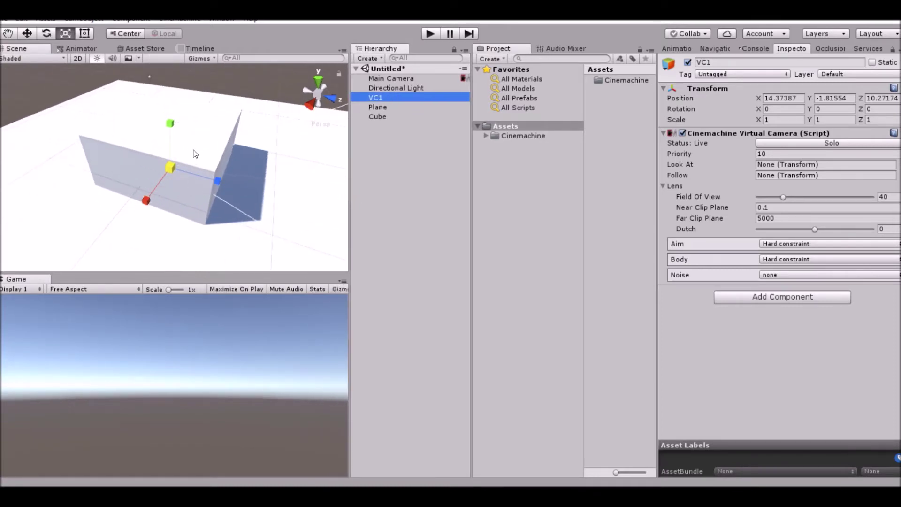
click(381, 131)
click(389, 96)
alt+drag(300, 146, 148, 148)
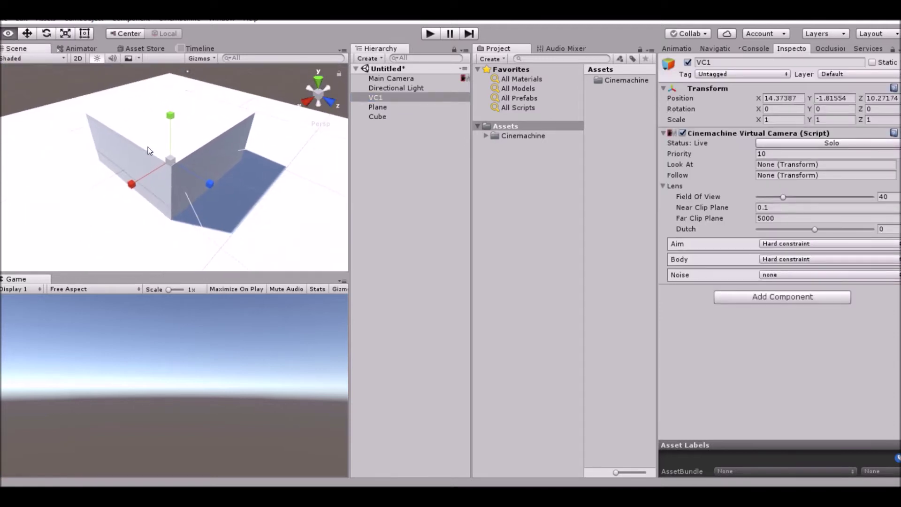
Step: Create a Sphere, raise it above the walls, and scale it to about 4.29
click(80, 20)
mouse_move(113, 64)
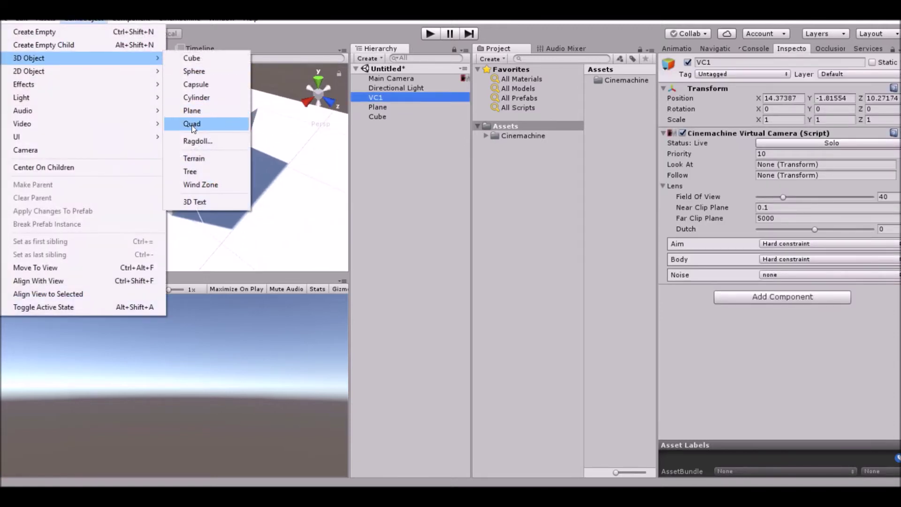
click(194, 71)
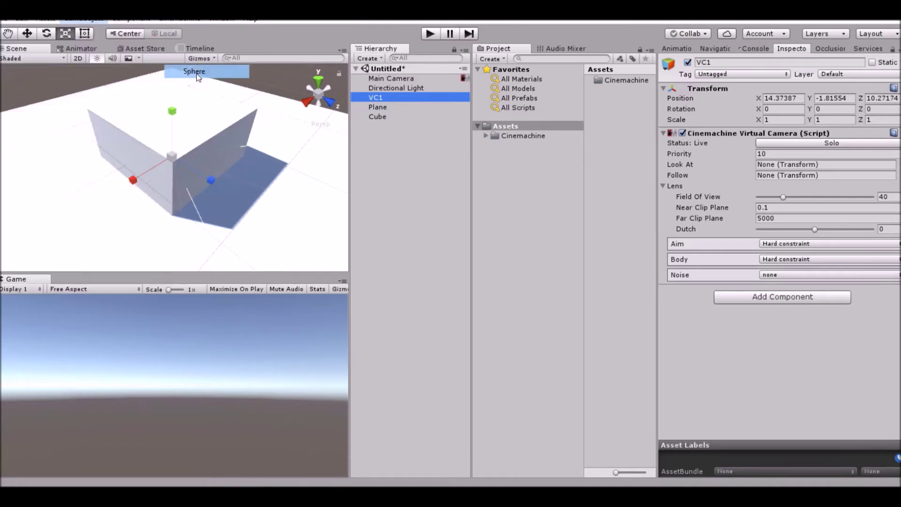
drag(174, 129, 178, 43)
key(r)
drag(179, 83, 251, 141)
key(w)
Step: Add a Rigidbody component to the sphere so it falls under gravity
scroll(251, 138, down, 2)
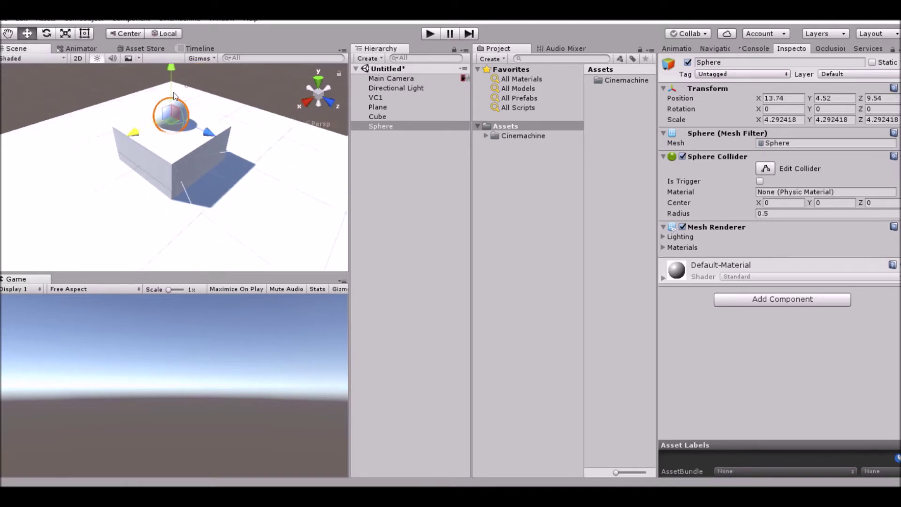
click(742, 300)
text(rig)
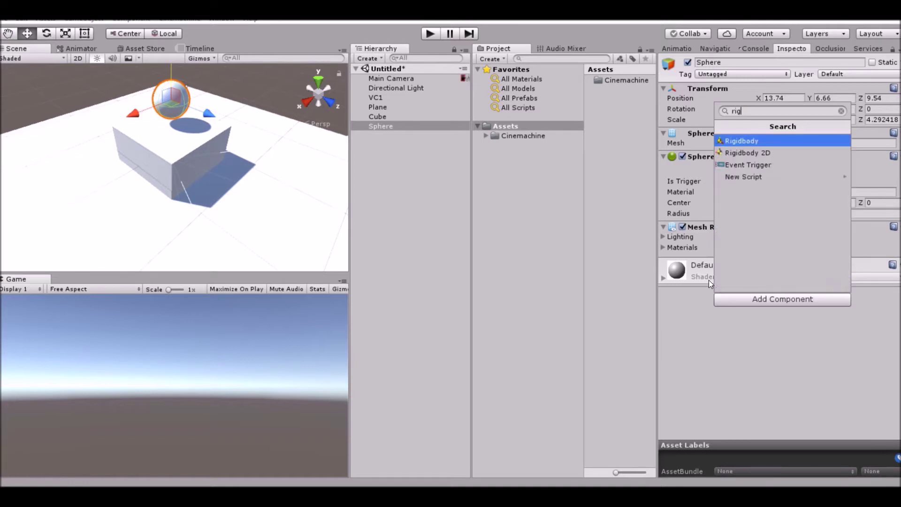
key(Return)
scroll(223, 154, up, 2)
scroll(256, 114, down, 3)
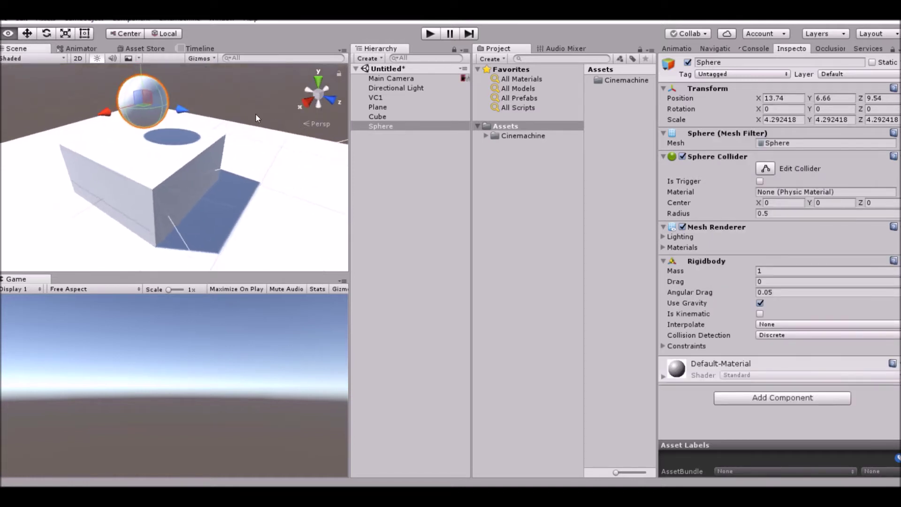
alt+drag(256, 114, 376, 105)
click(386, 97)
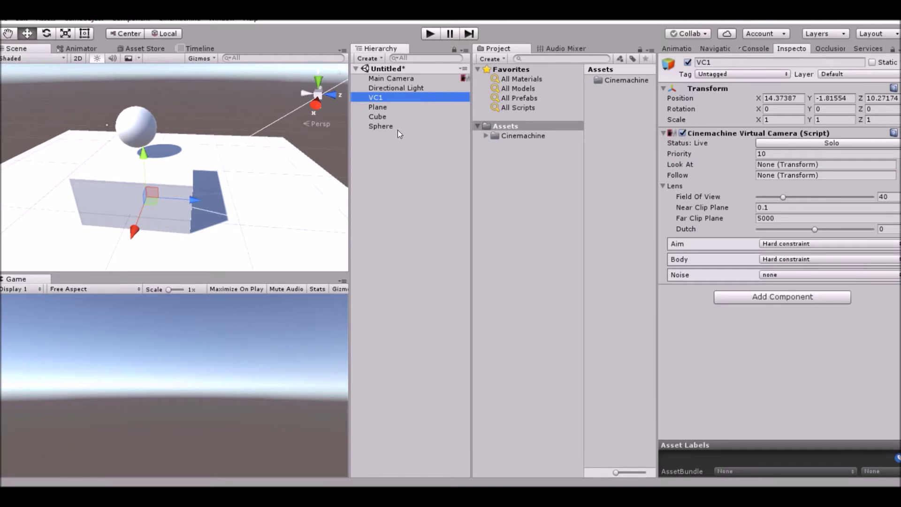
Step: Set VC1's Look At target to the Sphere and its Follow target to None
click(488, 143)
click(763, 165)
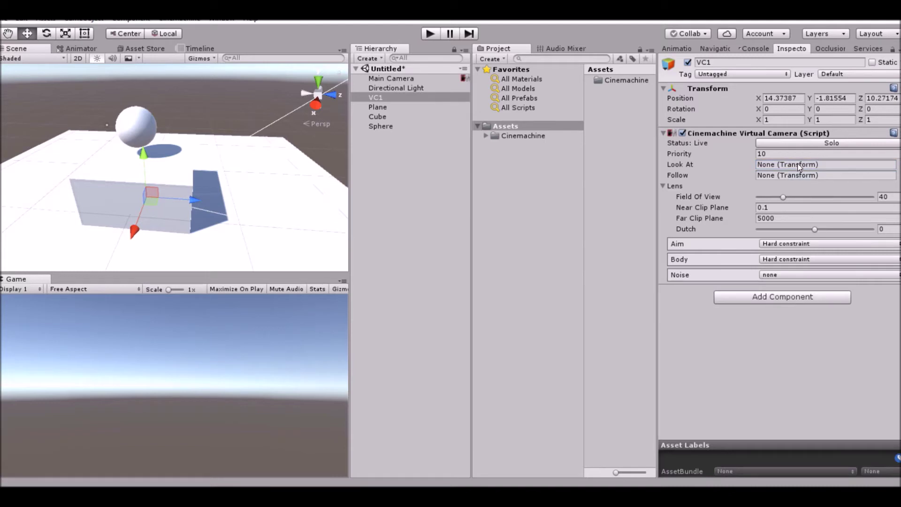
drag(767, 162, 767, 165)
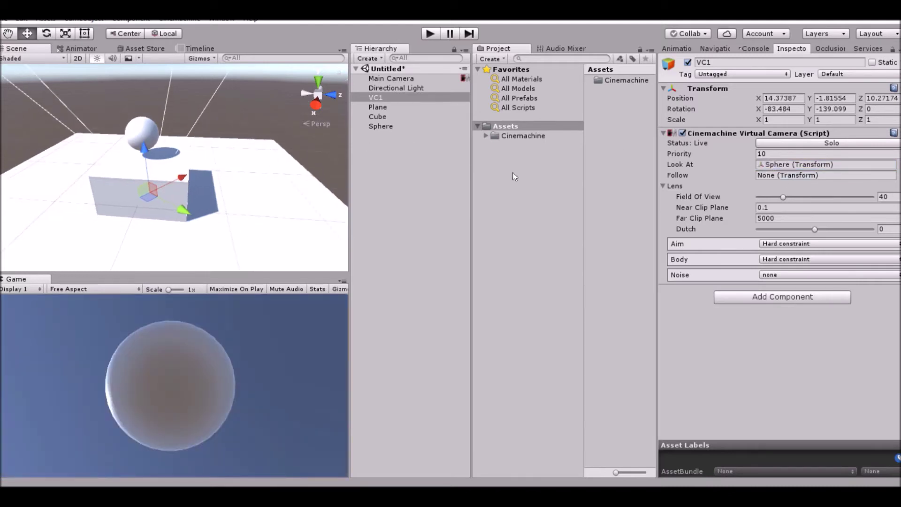
drag(409, 125, 787, 174)
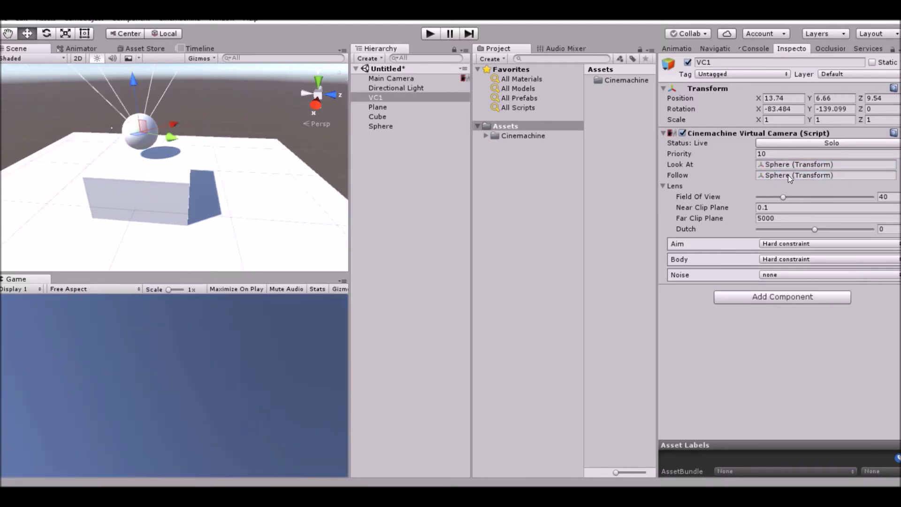
click(893, 175)
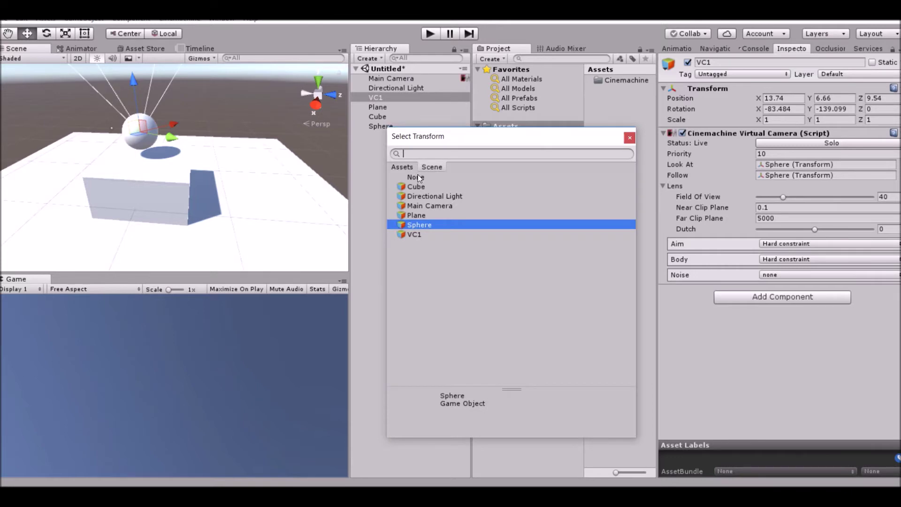
double_click(417, 176)
Step: Move VC1 to frame the sphere above the cube and run the scene to test
scroll(171, 147, down, 1)
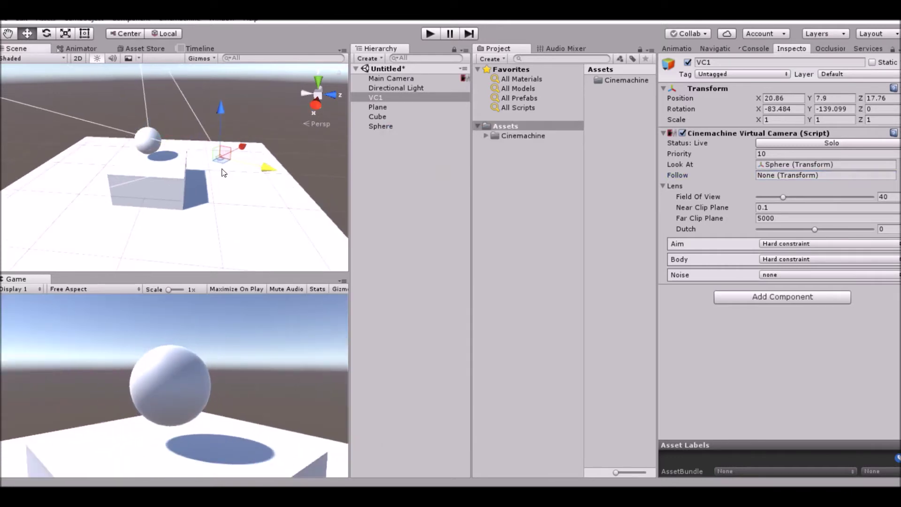
drag(224, 173, 291, 145)
scroll(326, 123, up, 1)
click(430, 33)
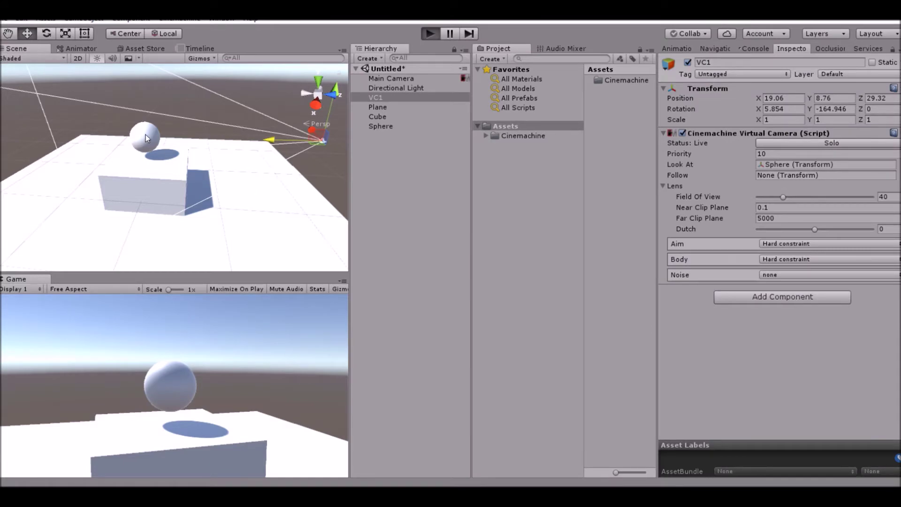
click(147, 165)
Step: Tilt the Plane to roll the Sphere during the play test, then stop Play
key(e)
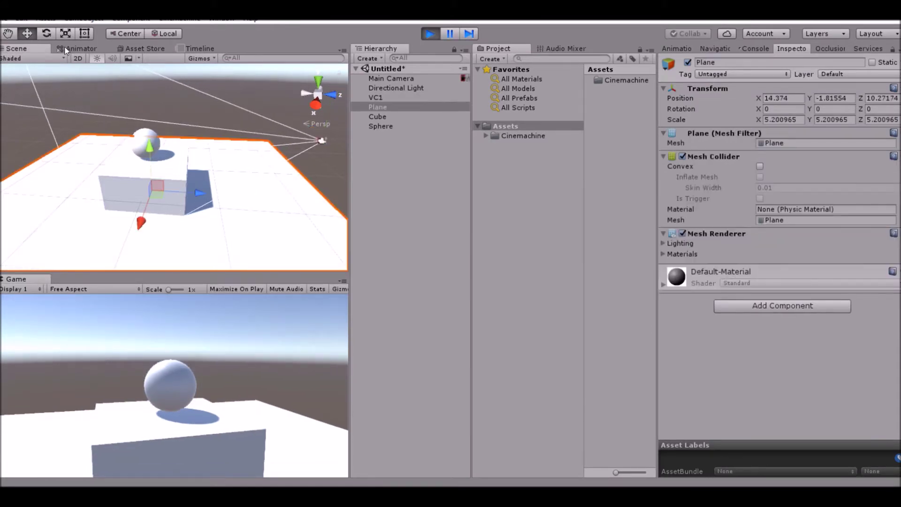
drag(146, 170, 145, 196)
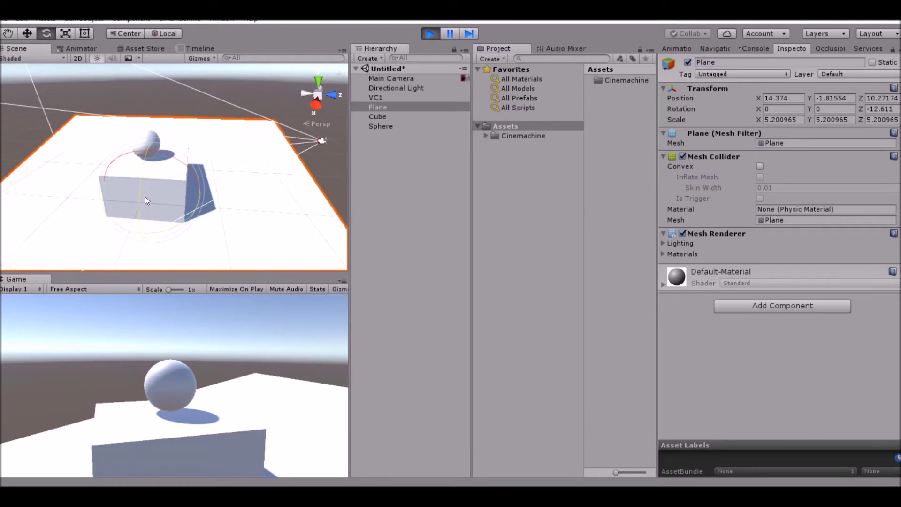
click(271, 187)
click(180, 186)
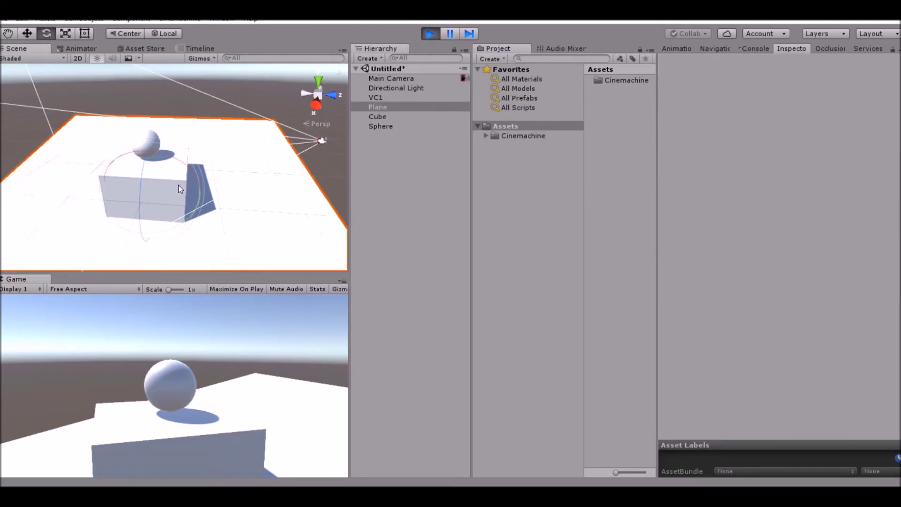
click(146, 143)
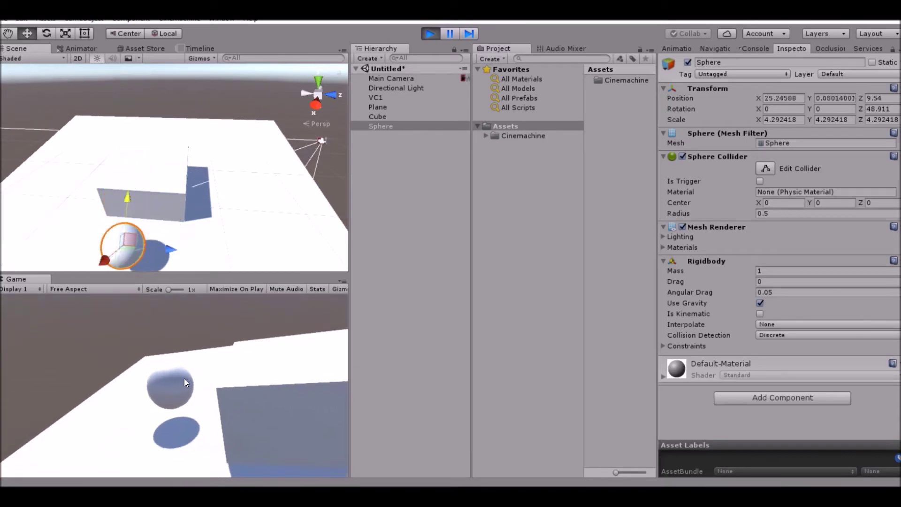
click(430, 34)
Step: Set the Sphere as VC1's Follow target and review its Body behaviour options
click(385, 97)
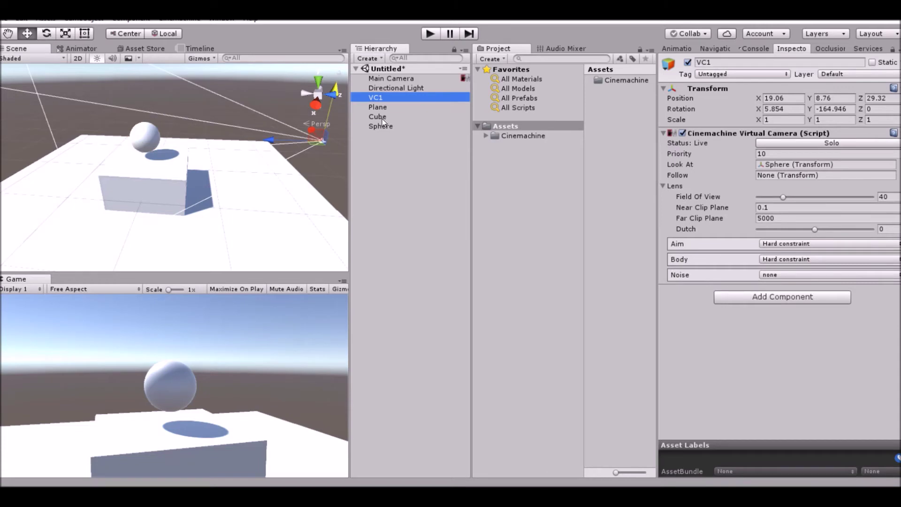
click(776, 176)
drag(777, 177, 776, 176)
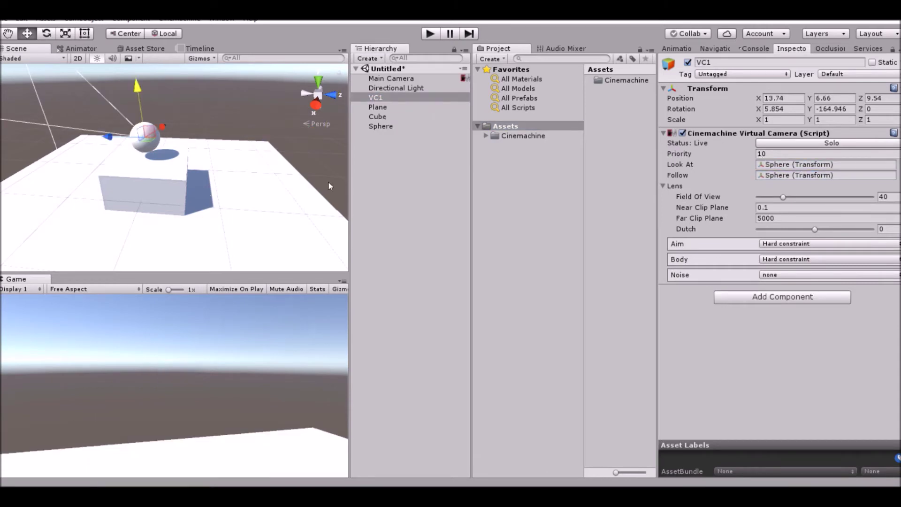
click(780, 259)
Step: Clear VC1's Follow target and move VC1 to the right of the Sphere
click(703, 240)
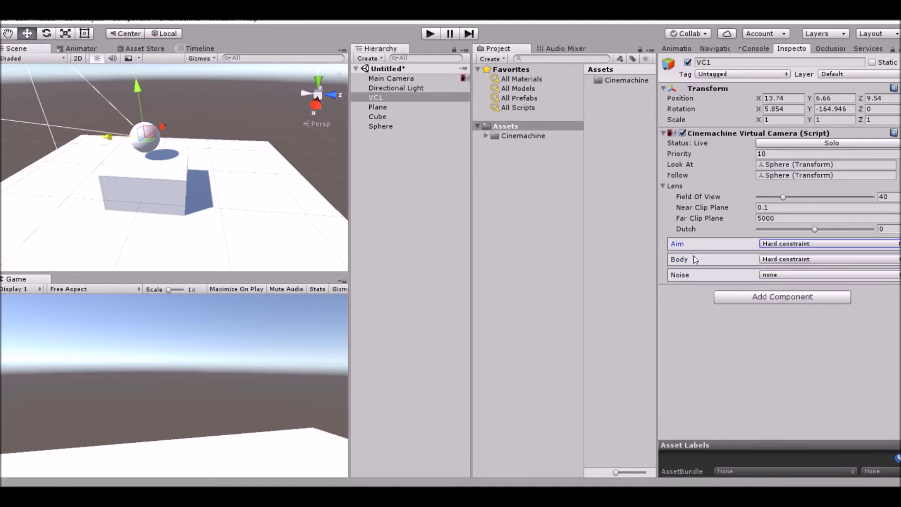
click(695, 260)
click(697, 277)
click(699, 248)
click(774, 245)
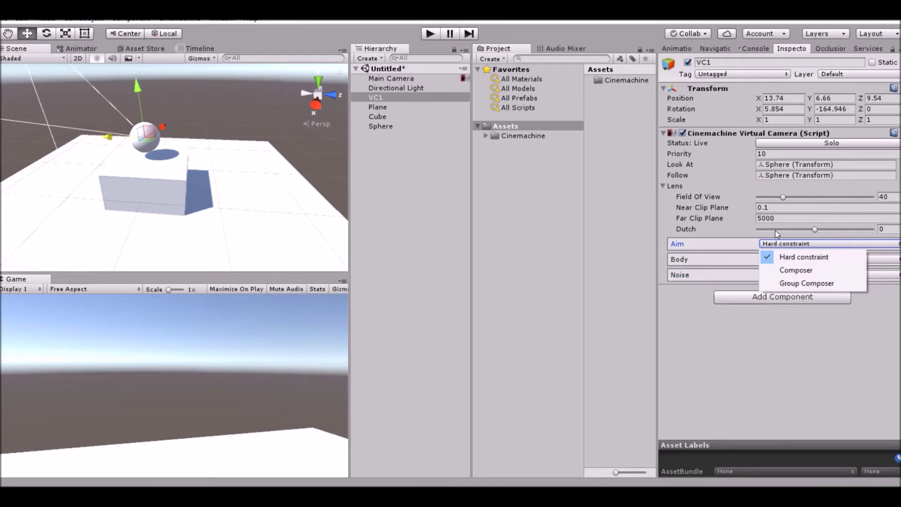
click(889, 176)
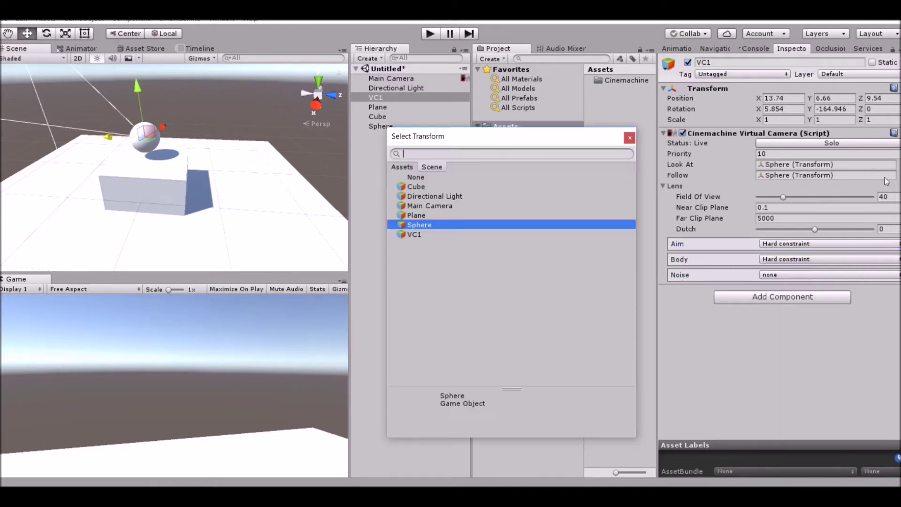
double_click(476, 177)
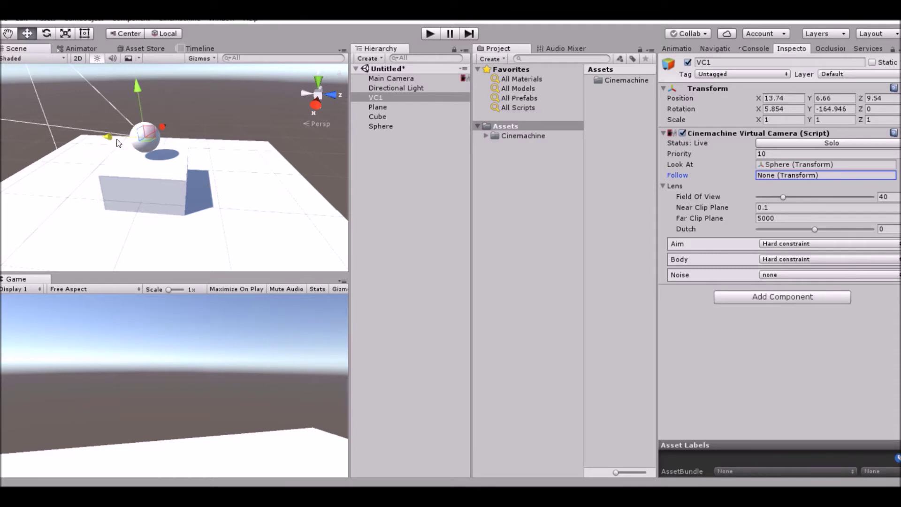
drag(134, 122, 294, 139)
Step: Set VC1's Aim to Composer and raise its Horizontal Damping
click(775, 244)
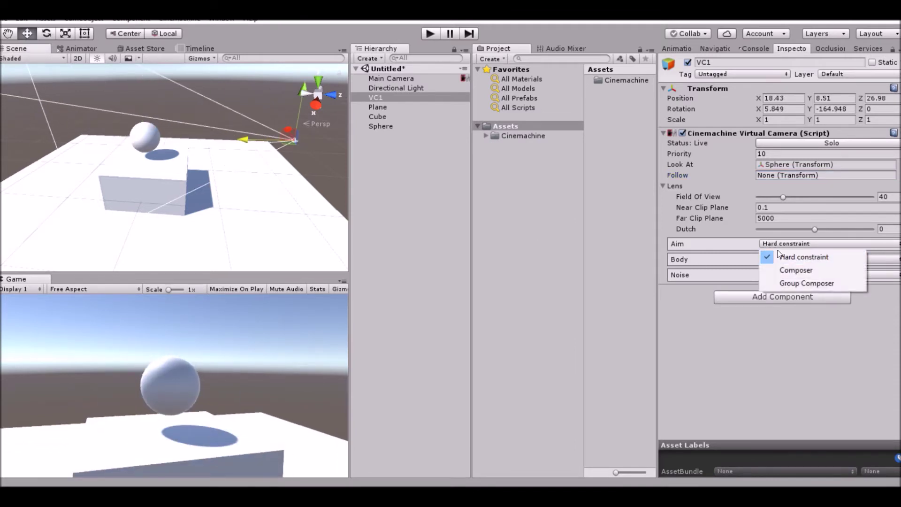
click(814, 269)
scroll(766, 262, down, 1)
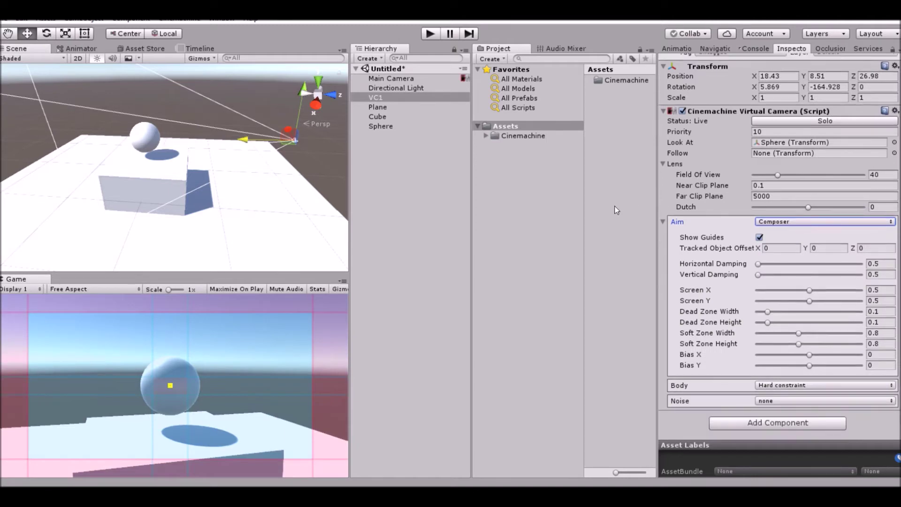
scroll(198, 172, down, 2)
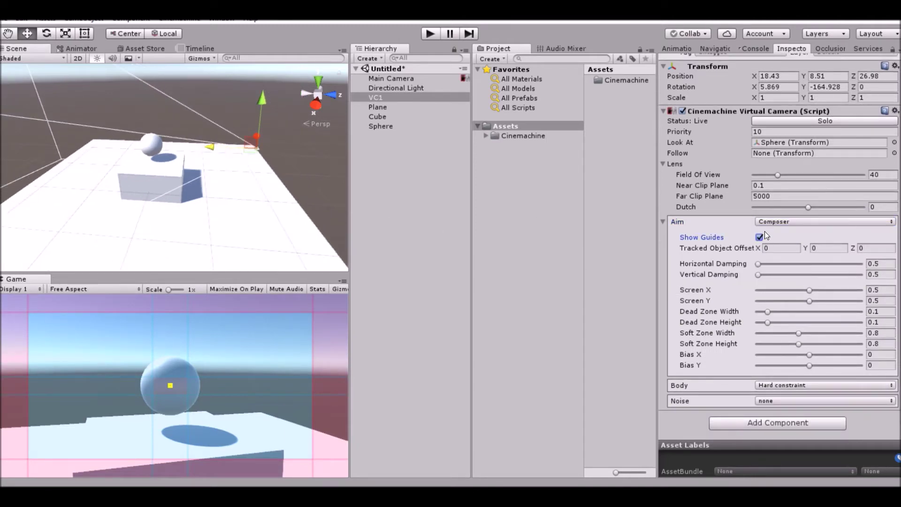
click(777, 224)
click(717, 236)
drag(758, 263, 785, 264)
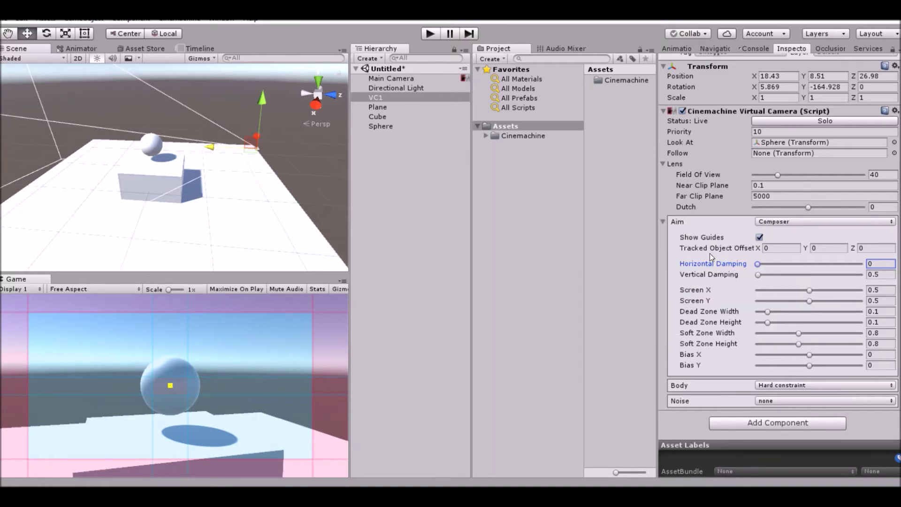
Step: Try Group Composer, then settle VC1's Aim on Hard constraint
click(789, 222)
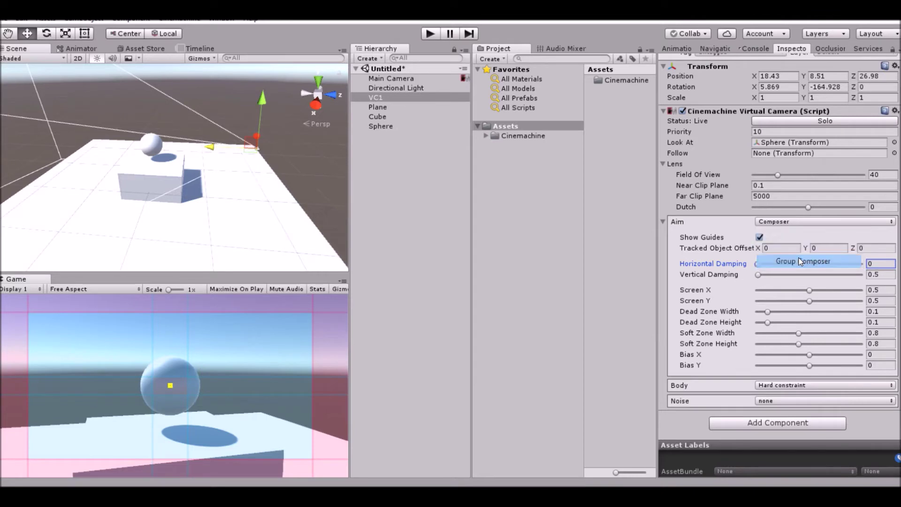
click(798, 261)
click(804, 225)
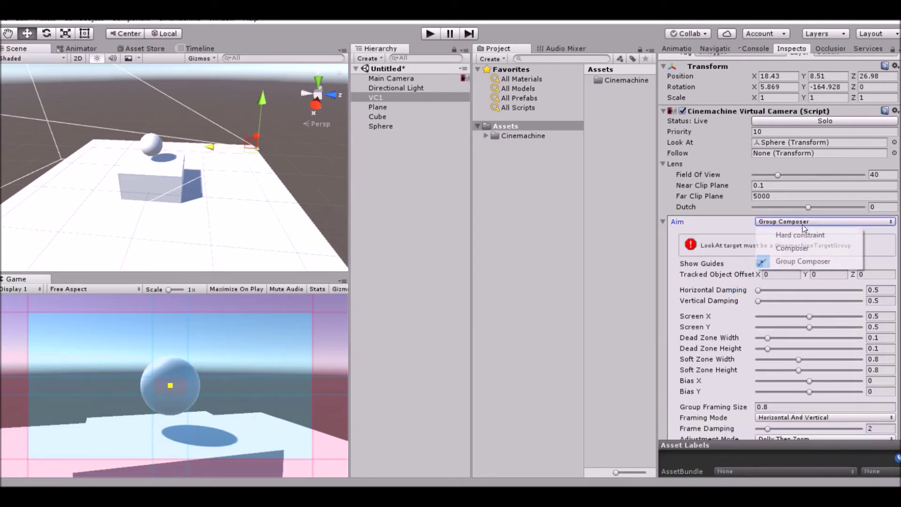
click(785, 233)
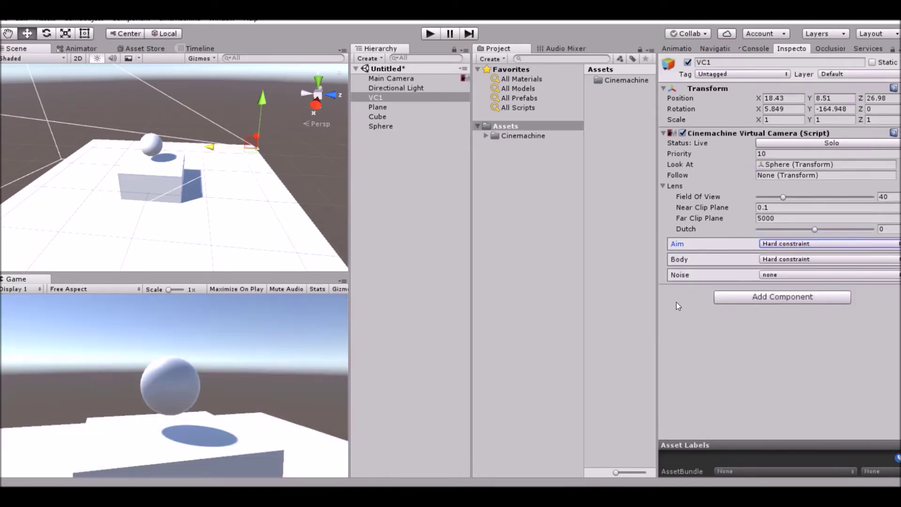
Step: Make VC1 follow the Sphere with an Orbital Transposer body
click(730, 261)
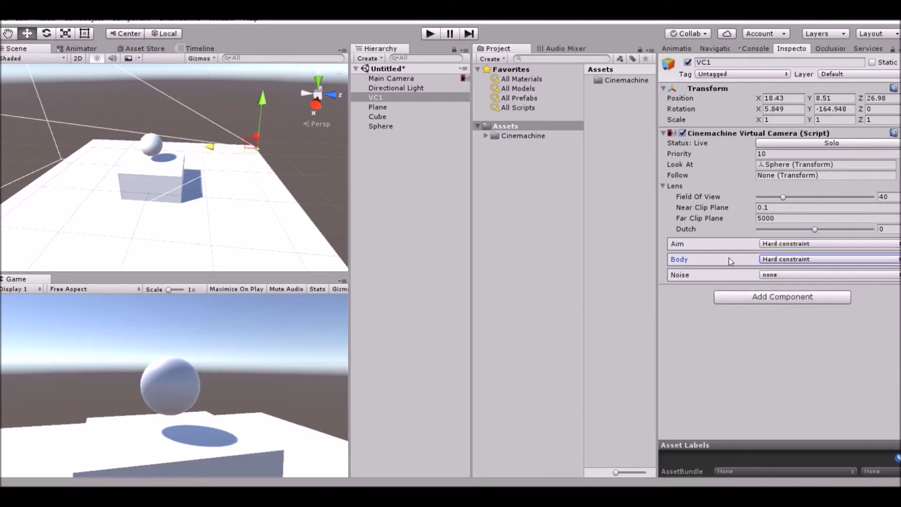
drag(397, 125, 786, 175)
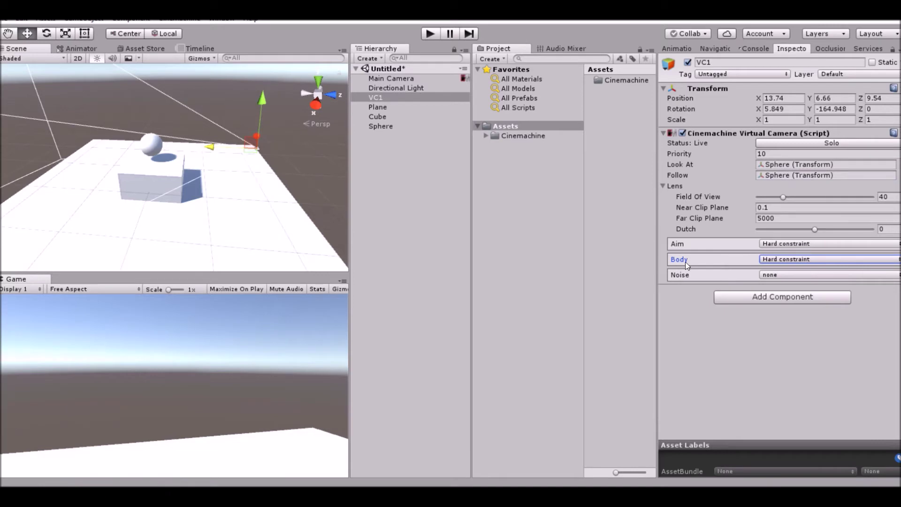
click(807, 259)
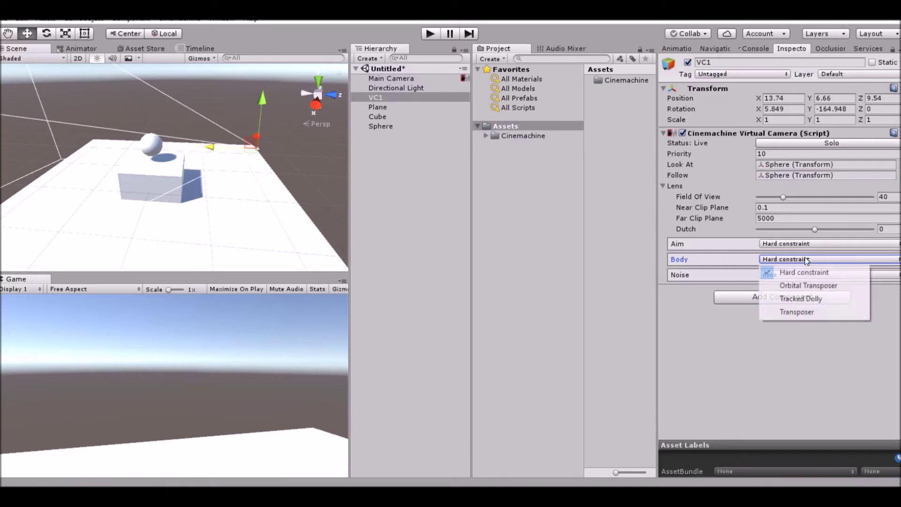
click(823, 285)
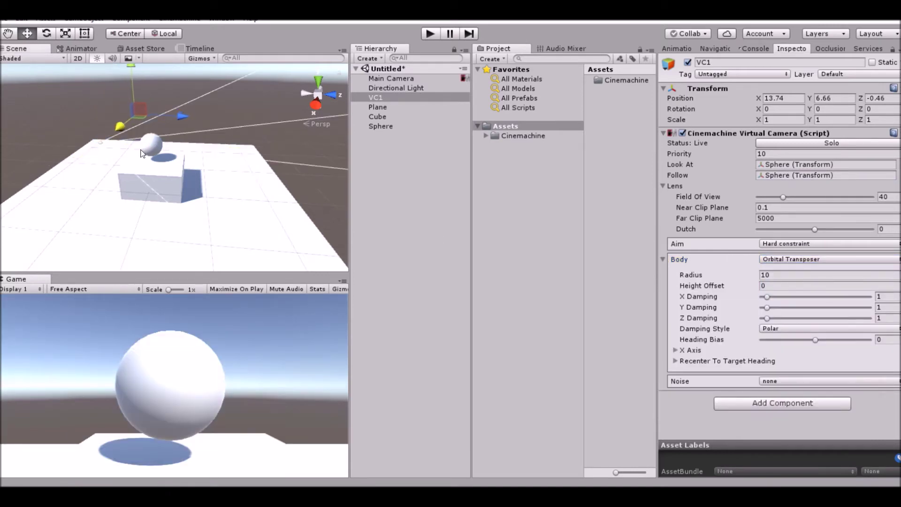
Step: Play-test by tilting the Cube and moving the Sphere onto the plane, then stop and reselect VC1
click(429, 33)
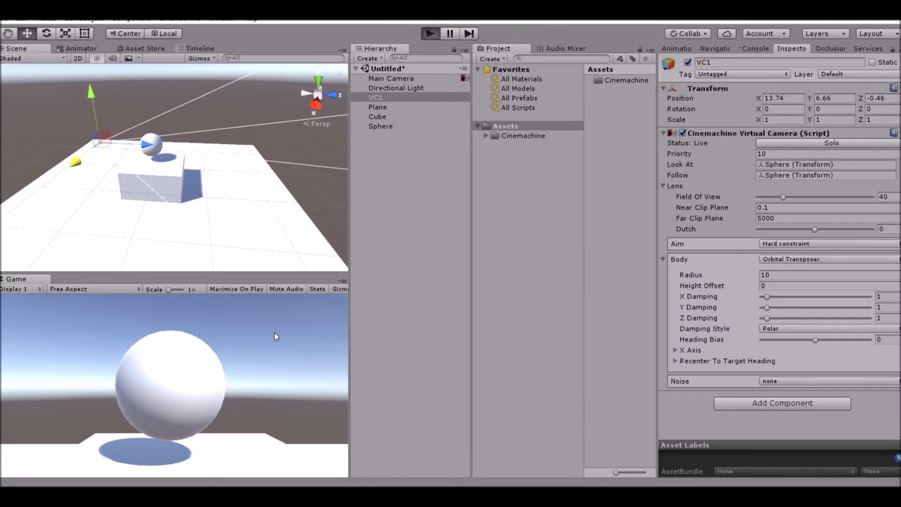
click(376, 117)
click(46, 33)
drag(141, 141, 181, 137)
click(375, 127)
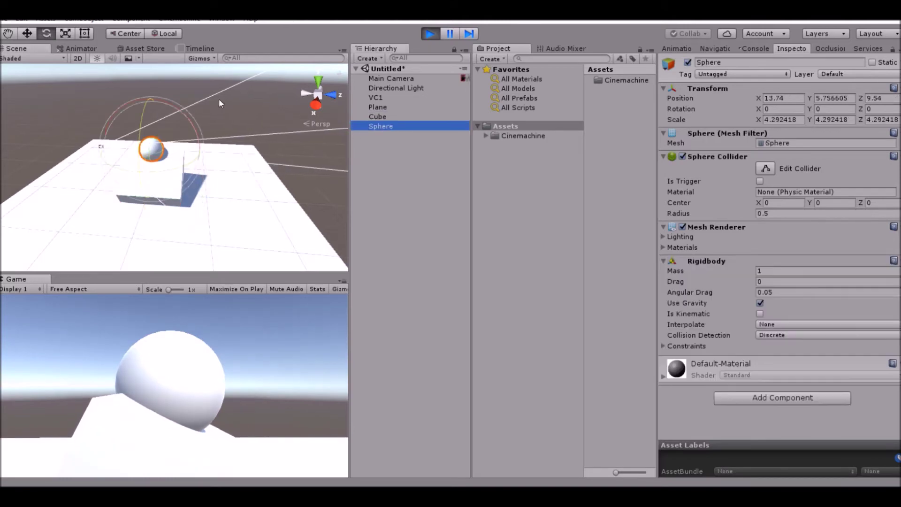
click(25, 33)
drag(136, 175, 244, 214)
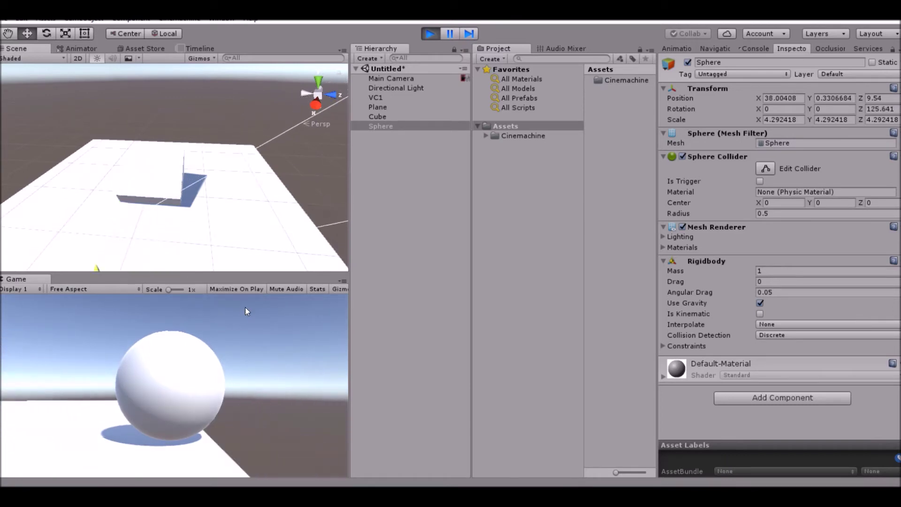
click(429, 33)
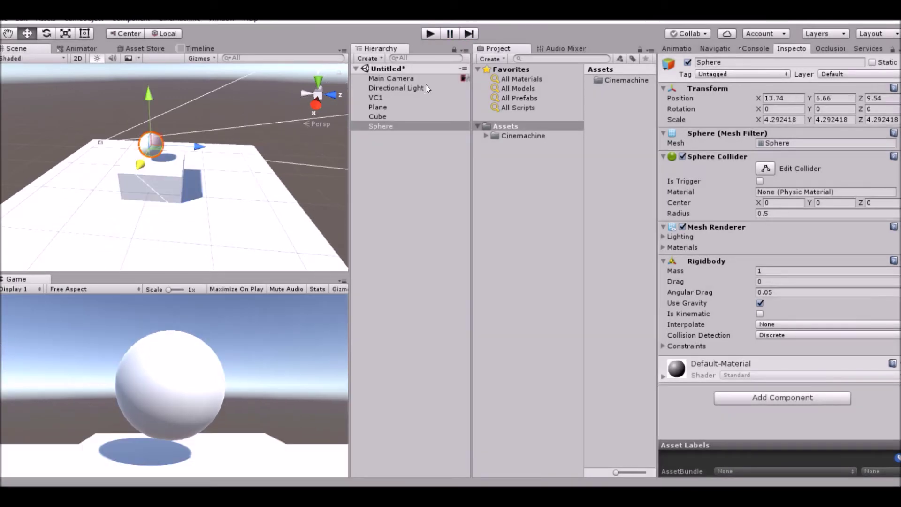
click(372, 95)
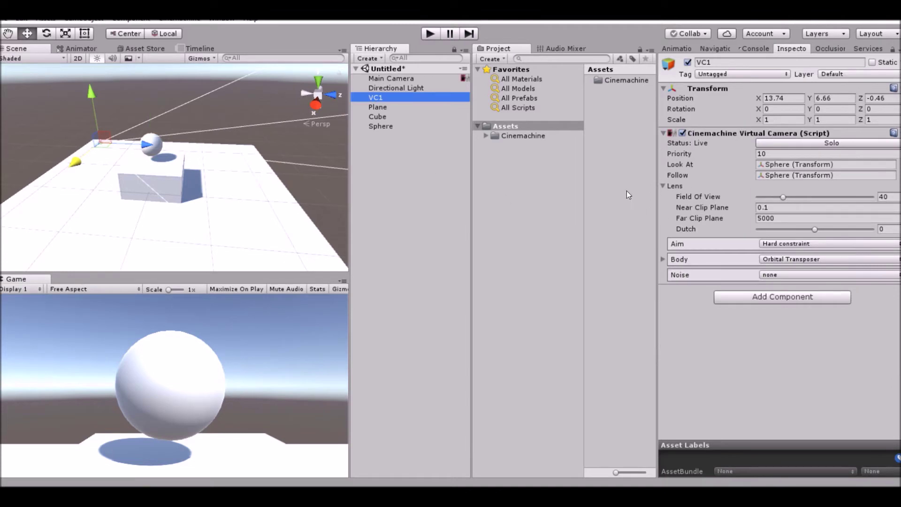
Step: Switch VC1's Body to Tracked Dolly and look over its settings, leaving Path as None
click(813, 259)
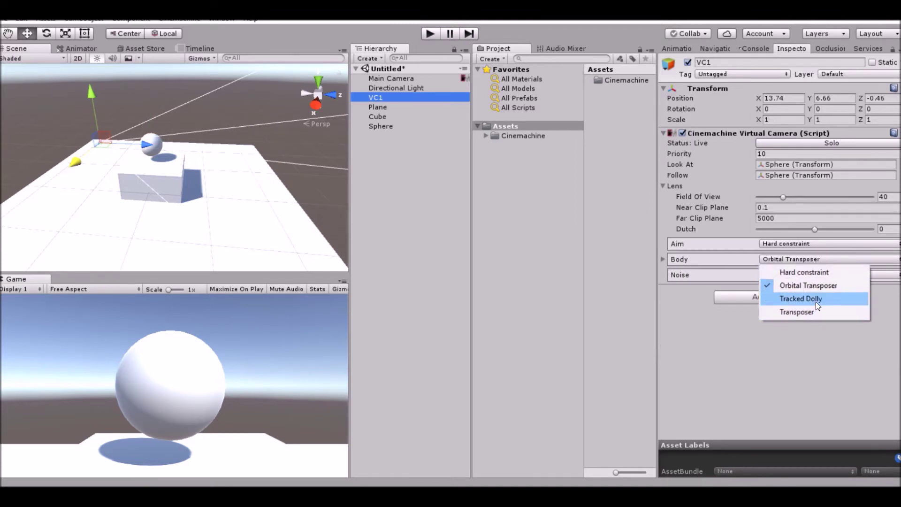
click(816, 302)
click(774, 259)
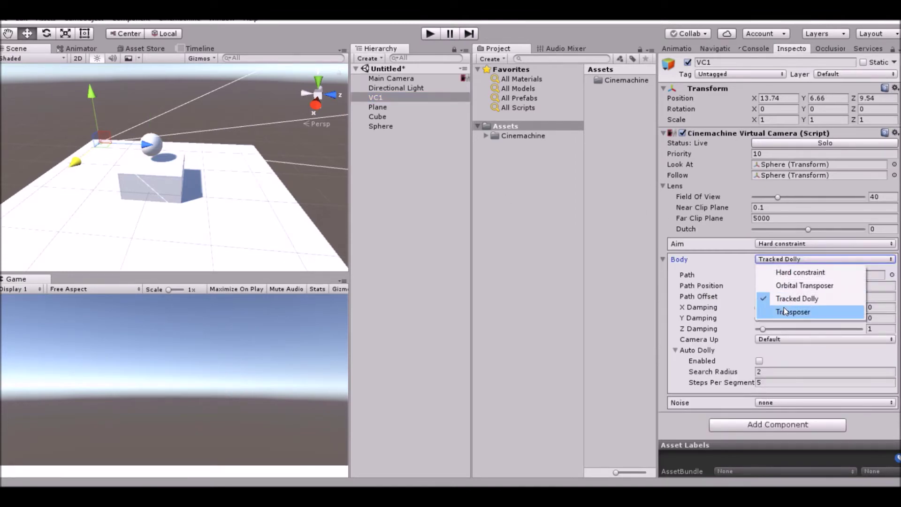
click(784, 301)
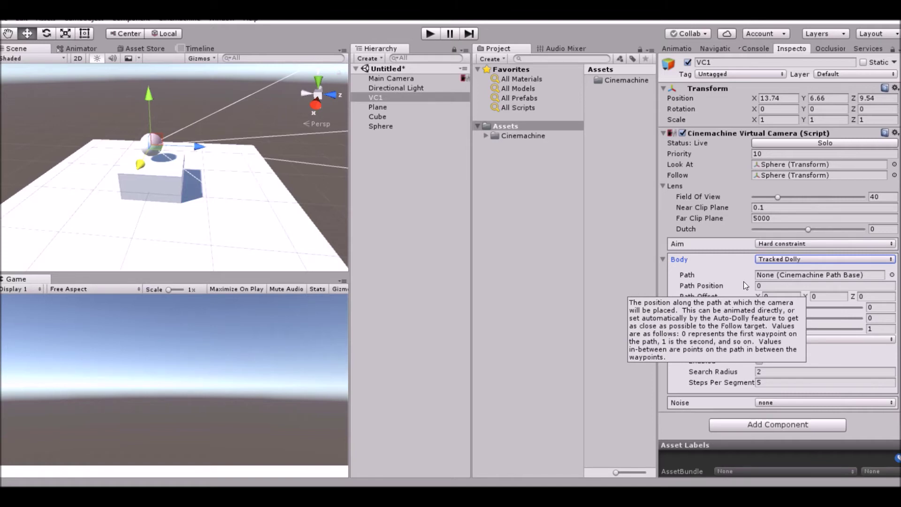
scroll(153, 176, down, 4)
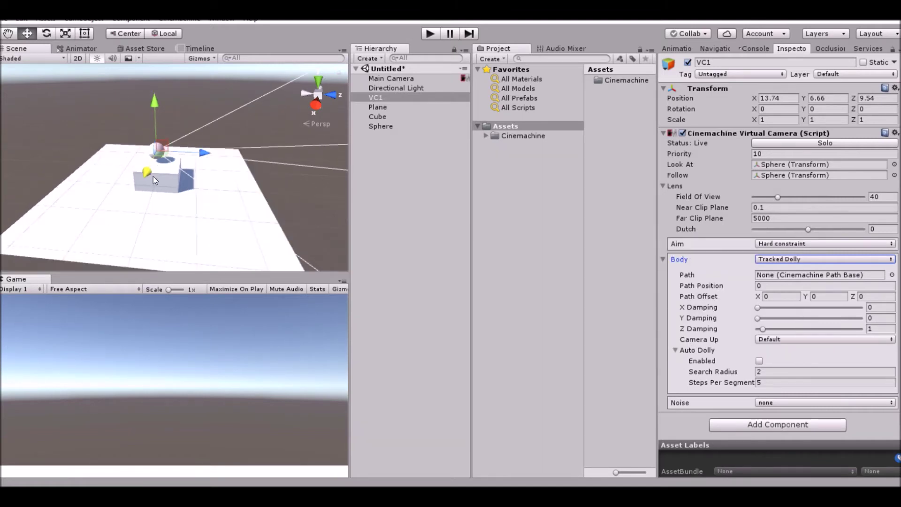
scroll(164, 174, up, 2)
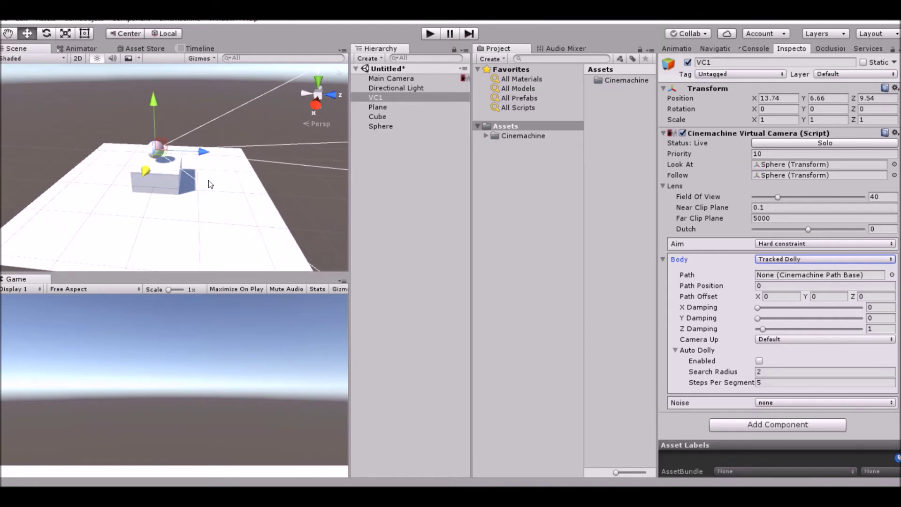
scroll(177, 179, up, 5)
Step: Create an empty GameObject and rename it 'Path'
click(102, 20)
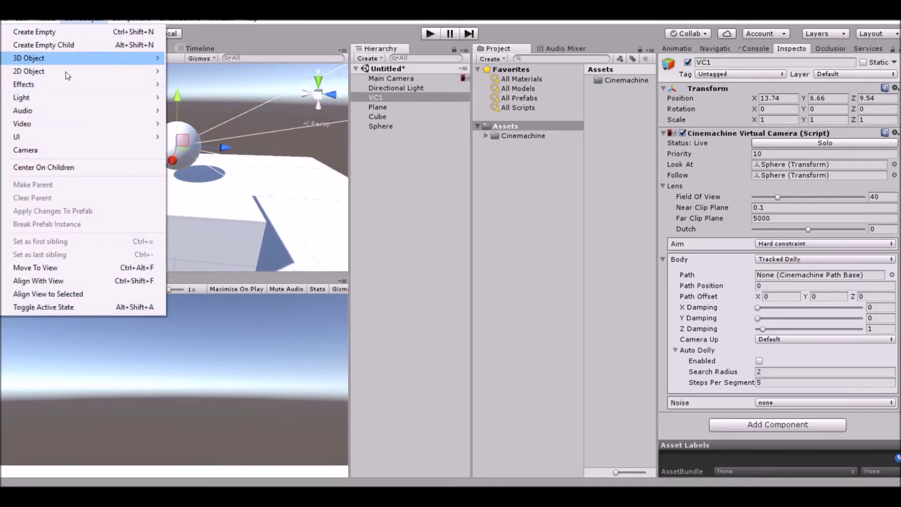
click(47, 30)
right_click(404, 143)
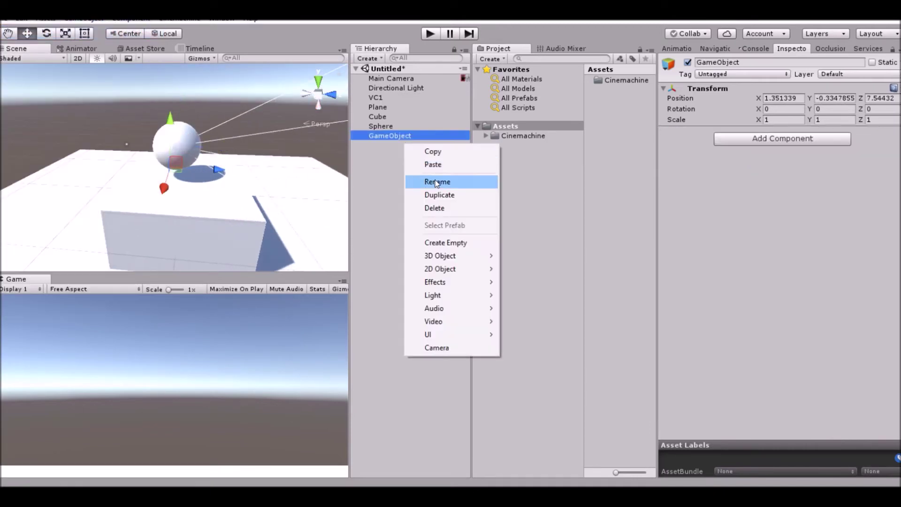
click(434, 183)
text(Path)
key(Return)
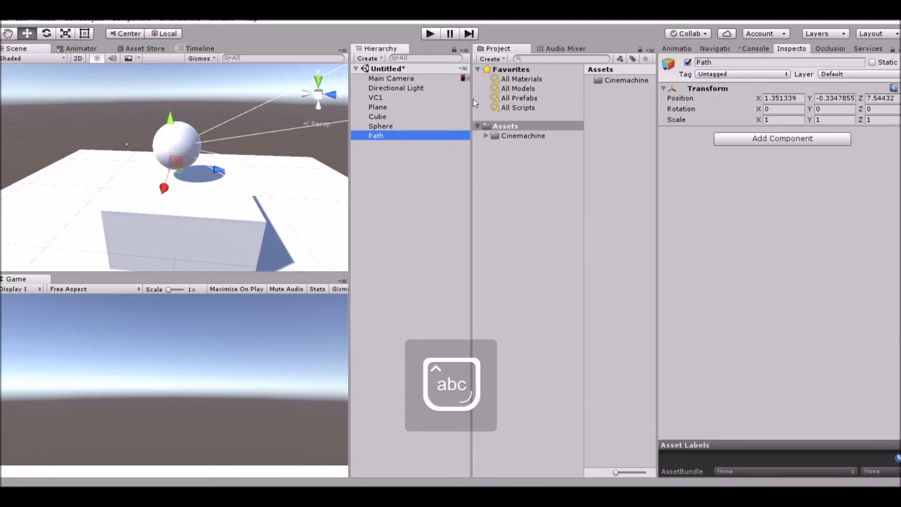
Step: Add a CinemachinePath component to Path and move it along Z to -11.6
click(761, 137)
text(cini)
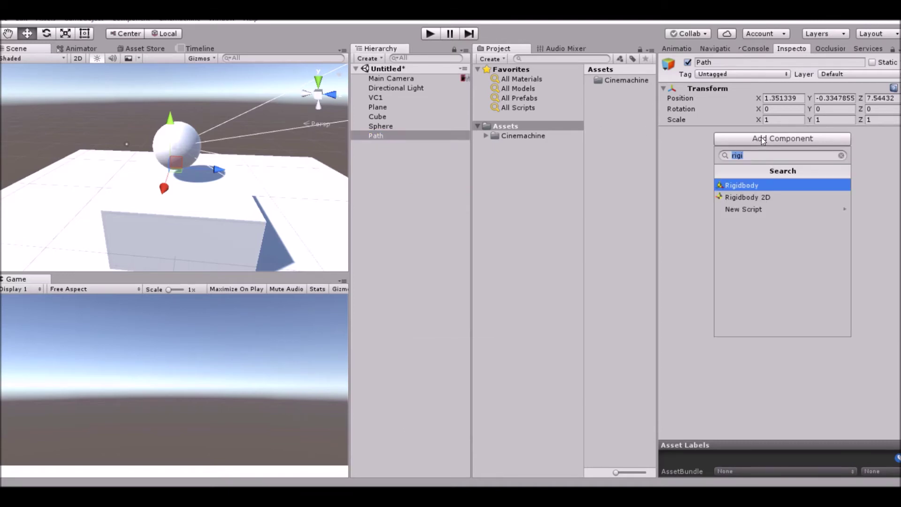
key(BackSpace)
key(Down)
key(Down)
key(Down)
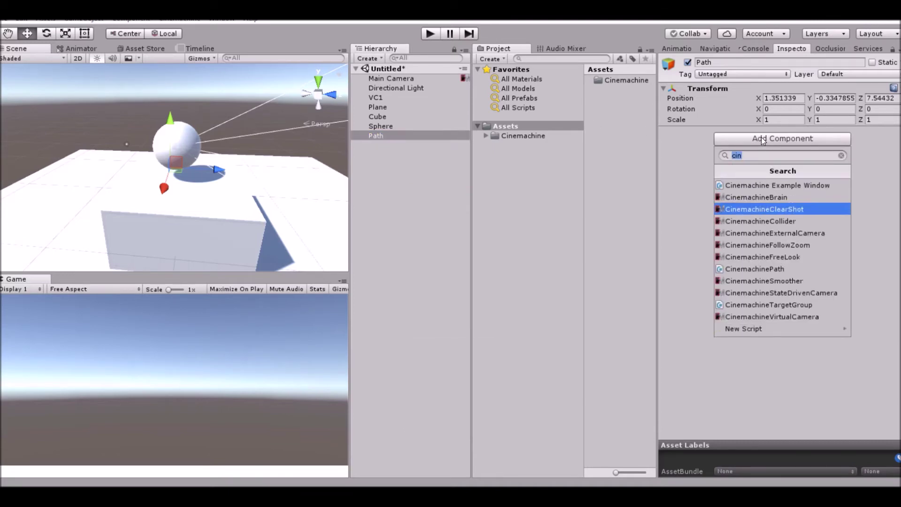
click(802, 269)
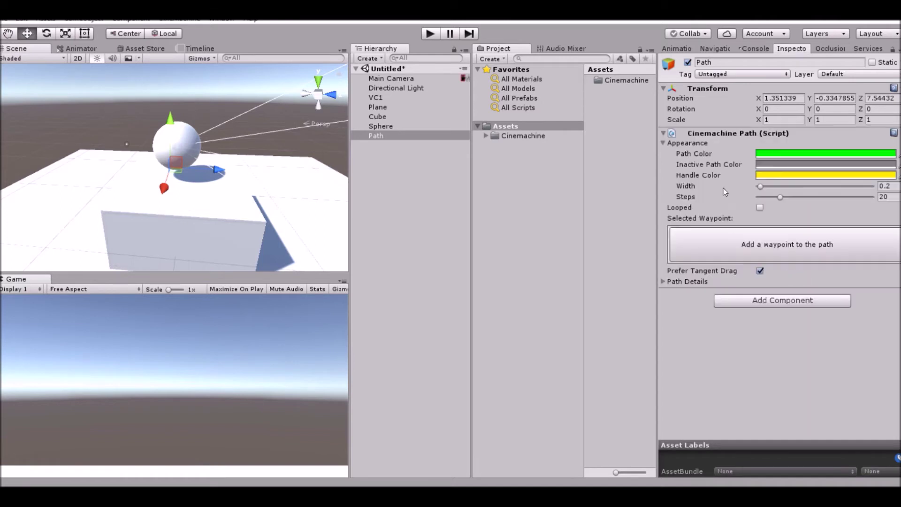
click(738, 134)
click(738, 134)
double_click(387, 136)
drag(221, 169, 173, 184)
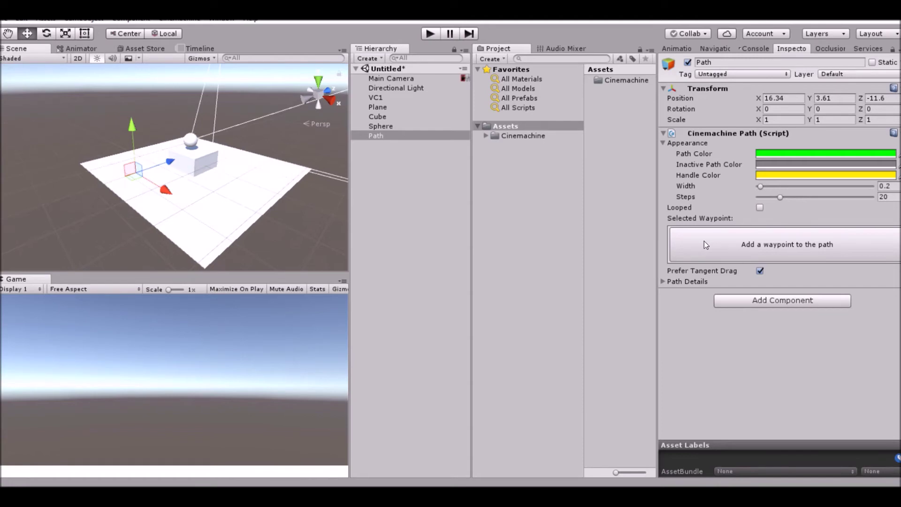
Step: Add path waypoints, curving the track with their tangents and moving waypoint 2 across the plane
click(800, 254)
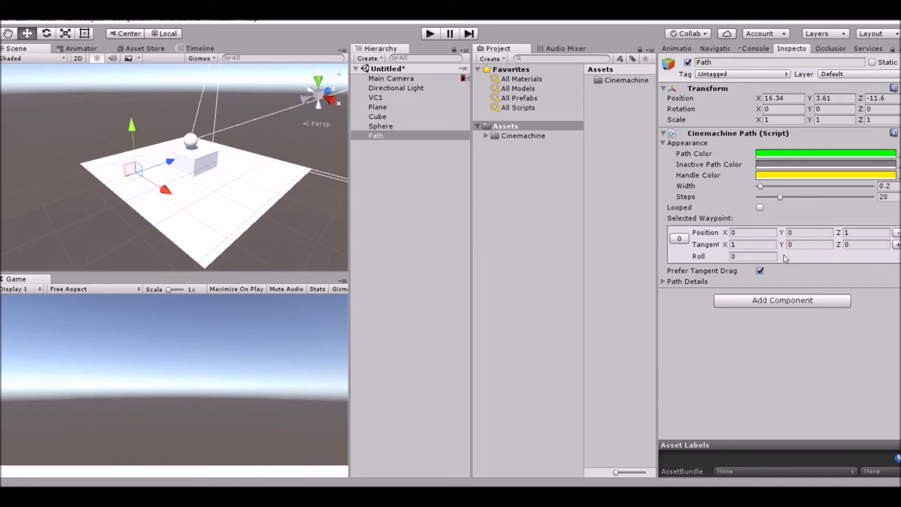
scroll(241, 198, up, 3)
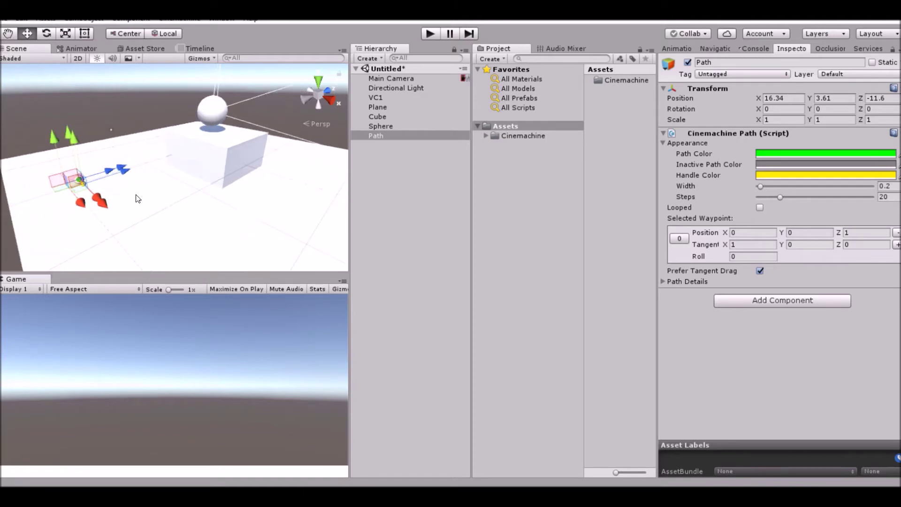
alt+drag(242, 198, 172, 158)
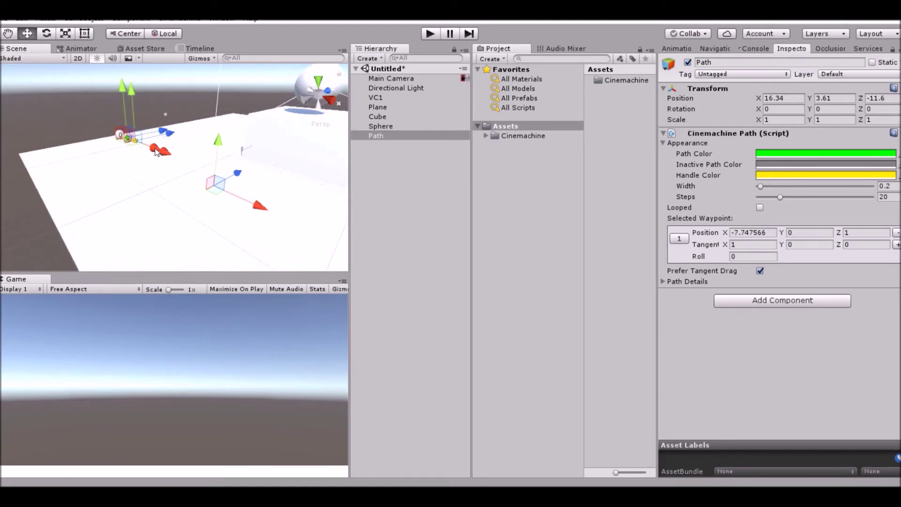
drag(155, 148, 170, 191)
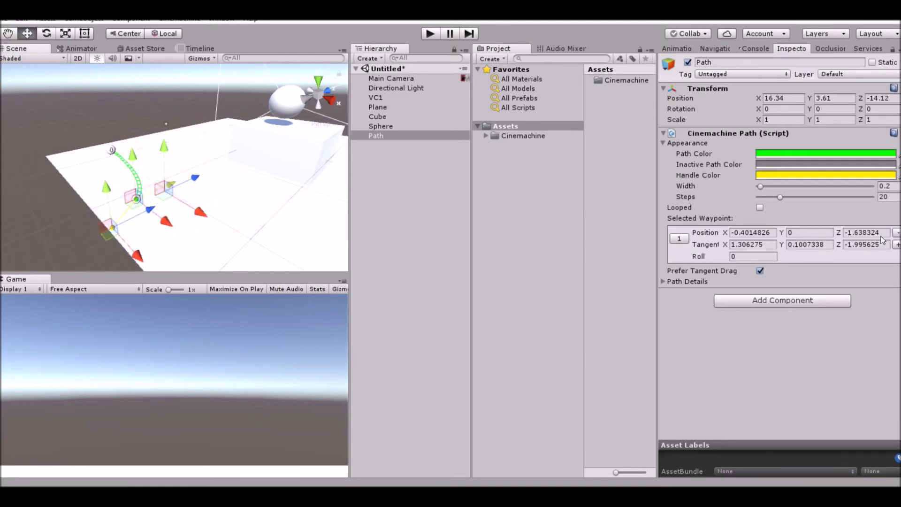
click(896, 244)
scroll(210, 224, down, 4)
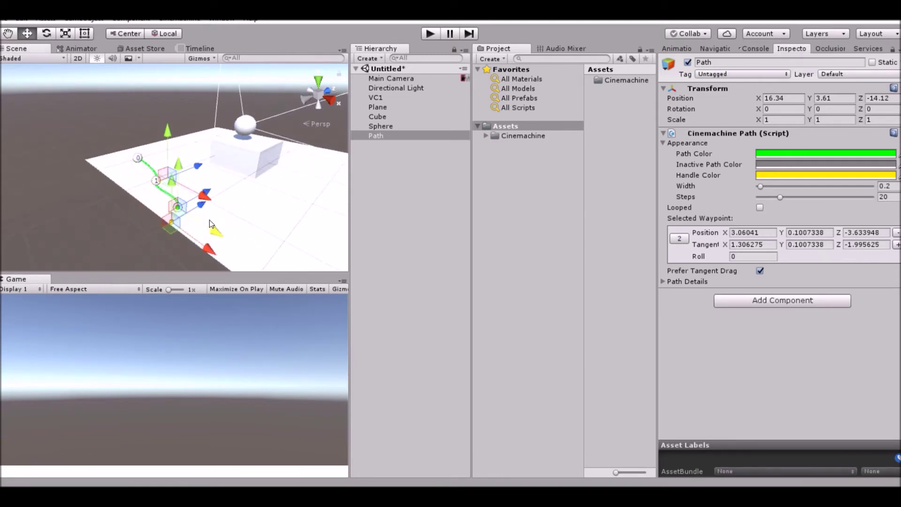
drag(210, 220, 240, 197)
drag(203, 223, 276, 194)
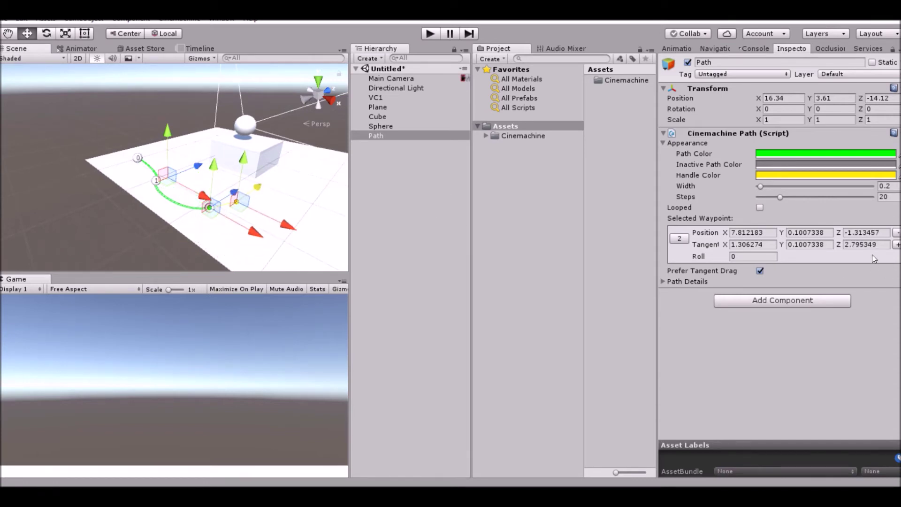
Step: Add waypoint 3, drag it out to X 13.67, and deselect the Path
click(896, 244)
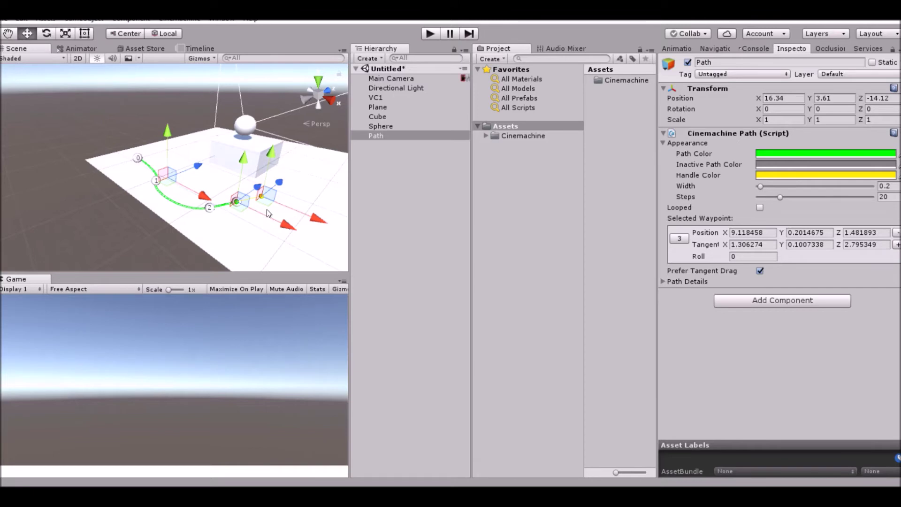
drag(277, 222, 317, 230)
scroll(186, 173, up, 5)
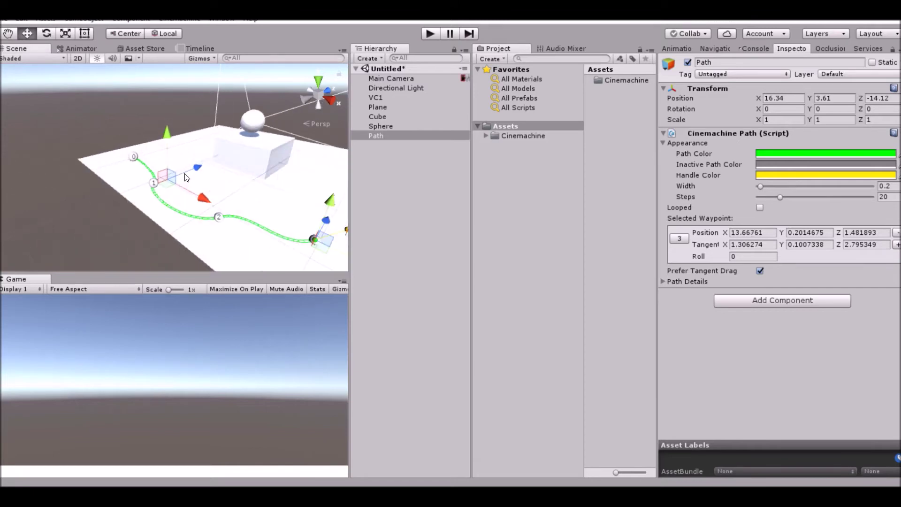
scroll(183, 173, down, 5)
click(390, 257)
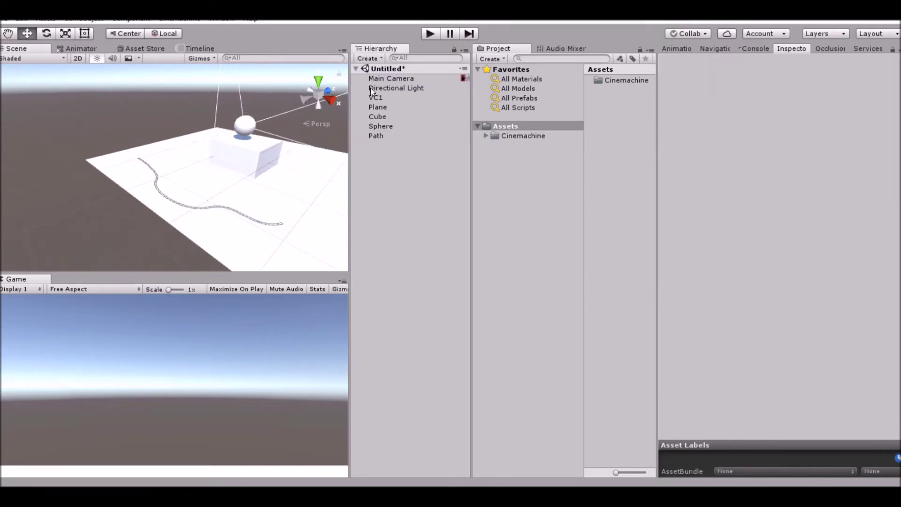
Step: Assign Path as VC1's dolly track, scrub Path Position back to 0, and start Play
click(384, 107)
click(383, 99)
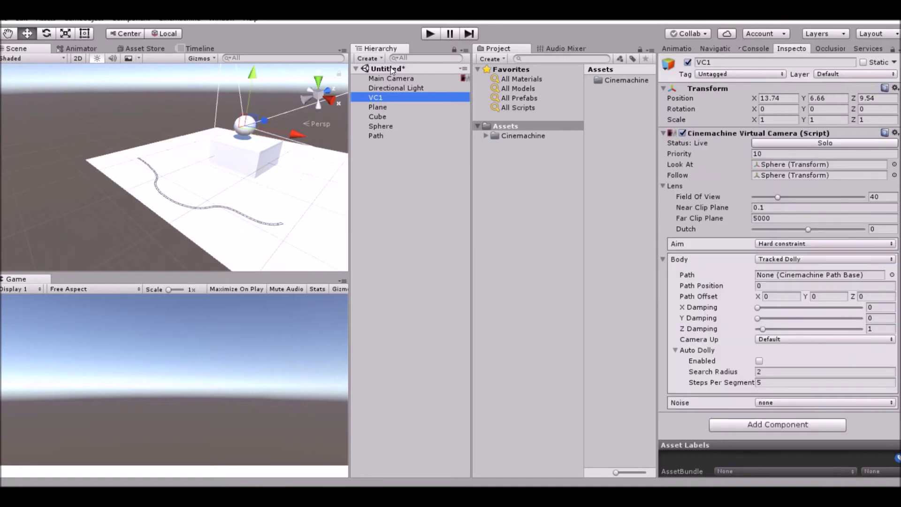
drag(380, 135, 823, 281)
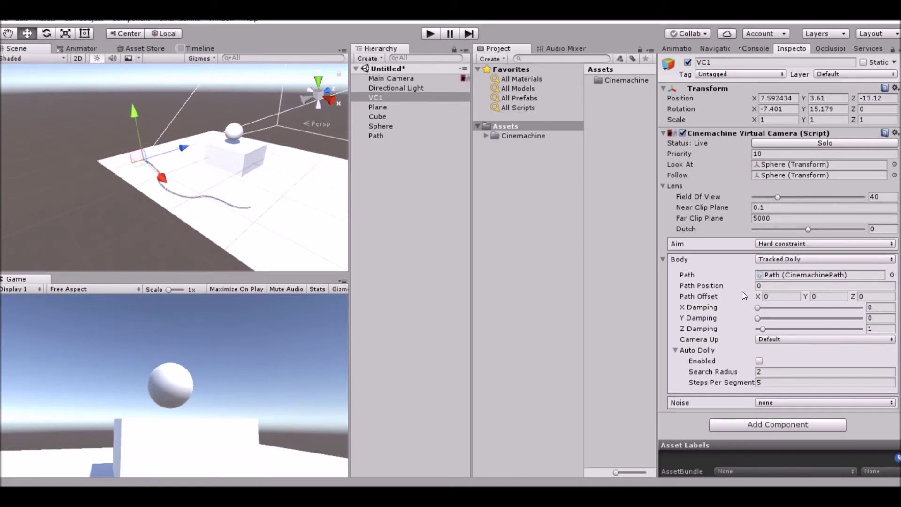
drag(736, 286, 702, 283)
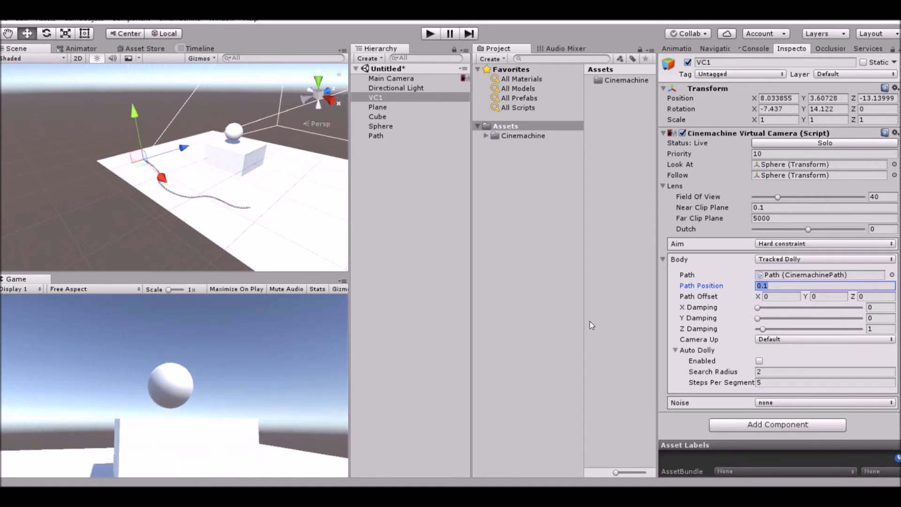
drag(680, 324, 678, 322)
alt+drag(181, 167, 200, 142)
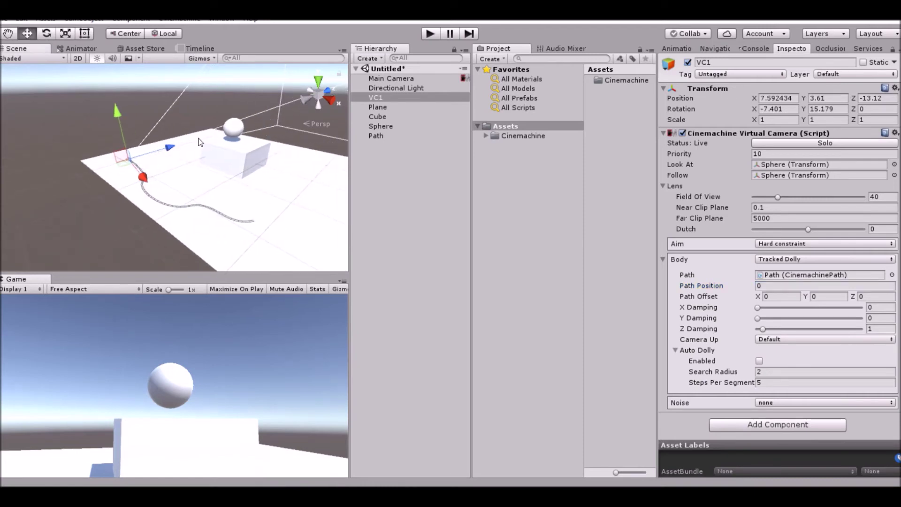
click(426, 33)
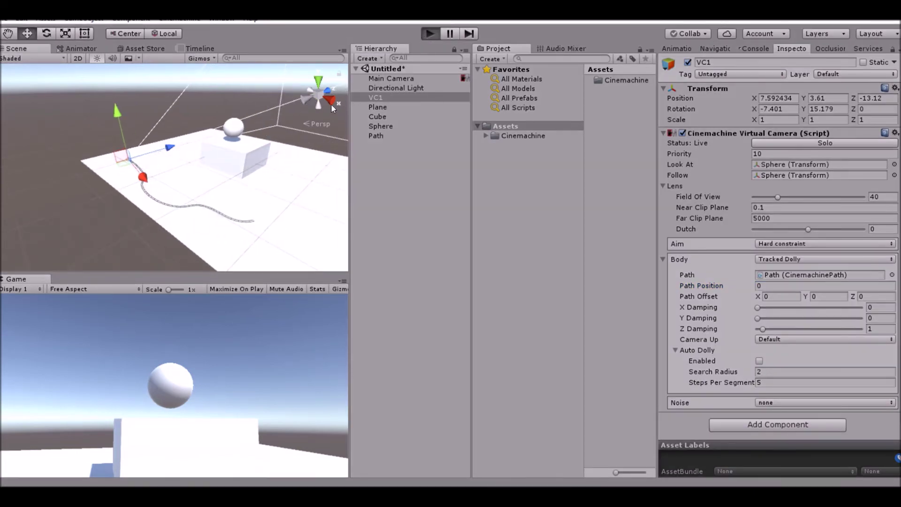
click(385, 126)
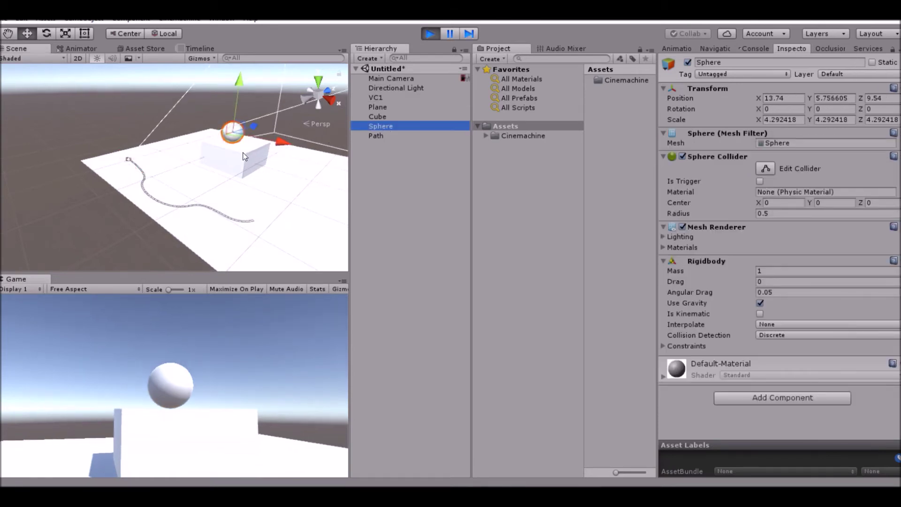
Step: During Play, tilt the Cube and raise the Sphere, then stop and reselect VC1
click(377, 107)
click(380, 135)
click(381, 117)
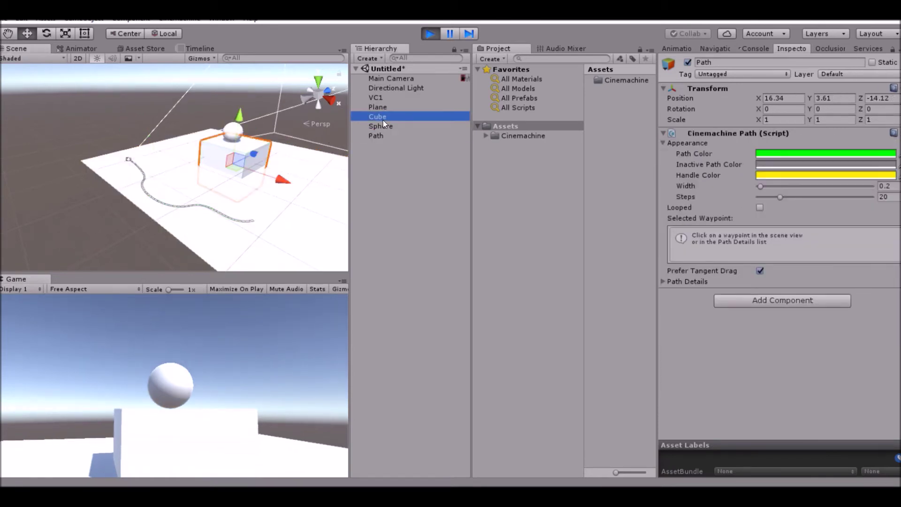
key(e)
drag(276, 178, 280, 148)
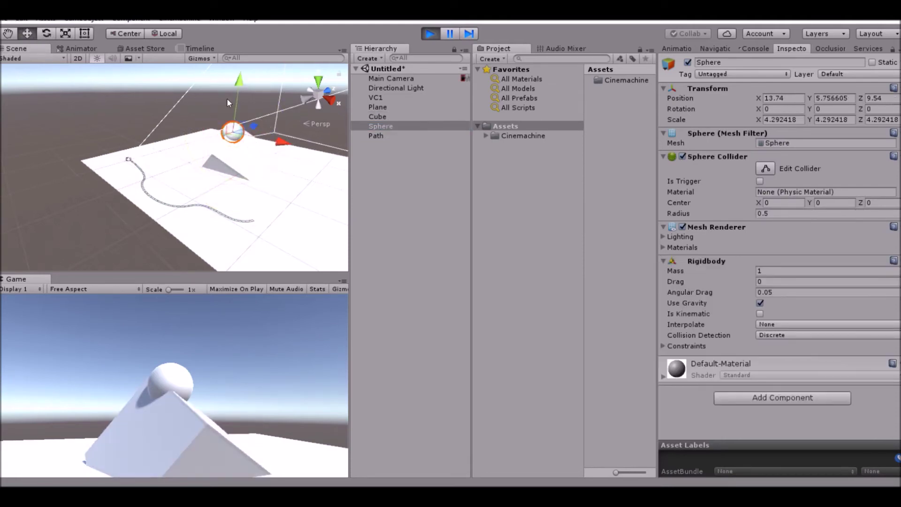
mouse_move(239, 82)
mouse_down()
mouse_move(241, 65)
mouse_move(232, 76)
mouse_up()
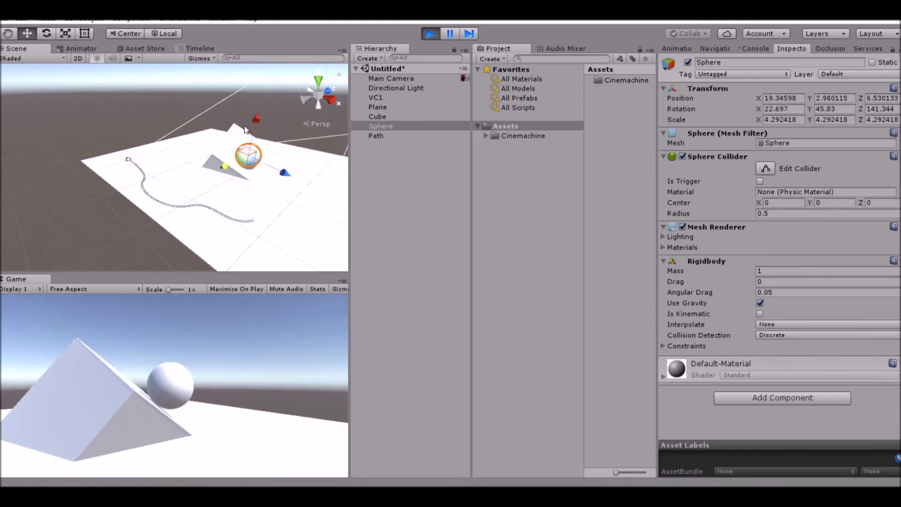
click(430, 33)
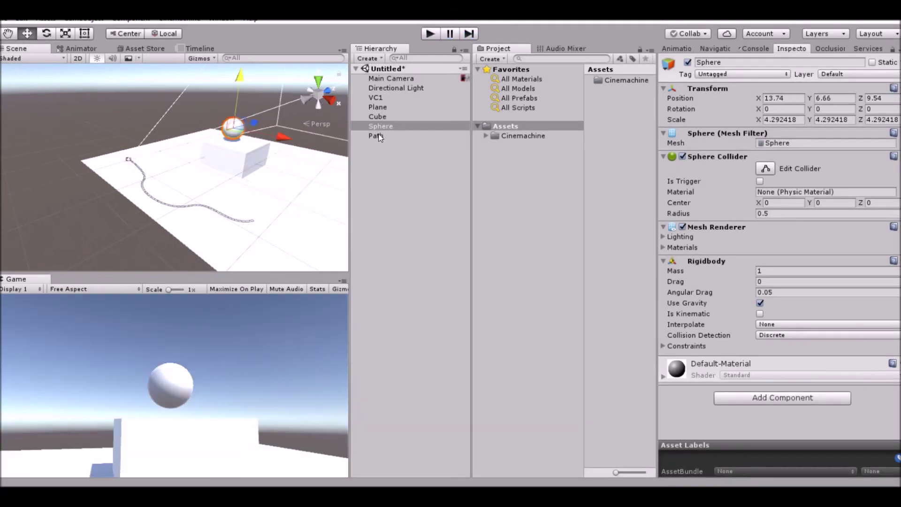
click(381, 136)
click(384, 97)
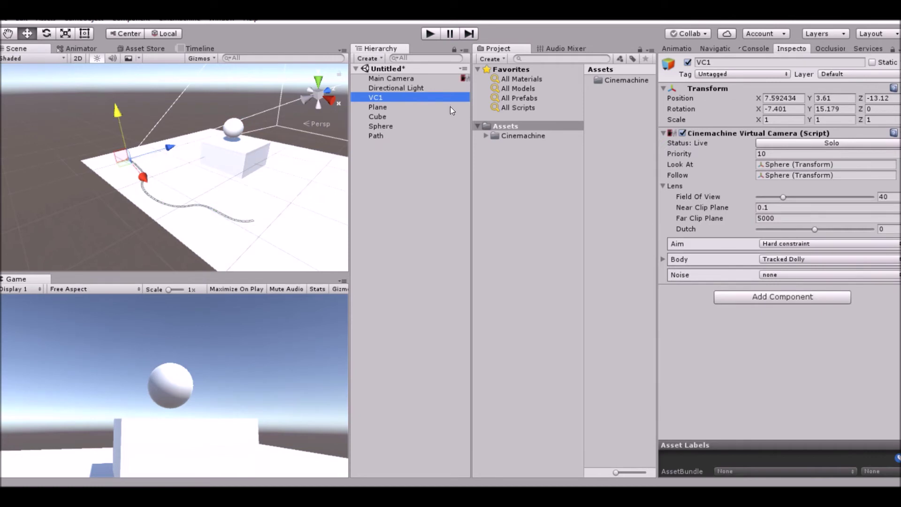
click(686, 262)
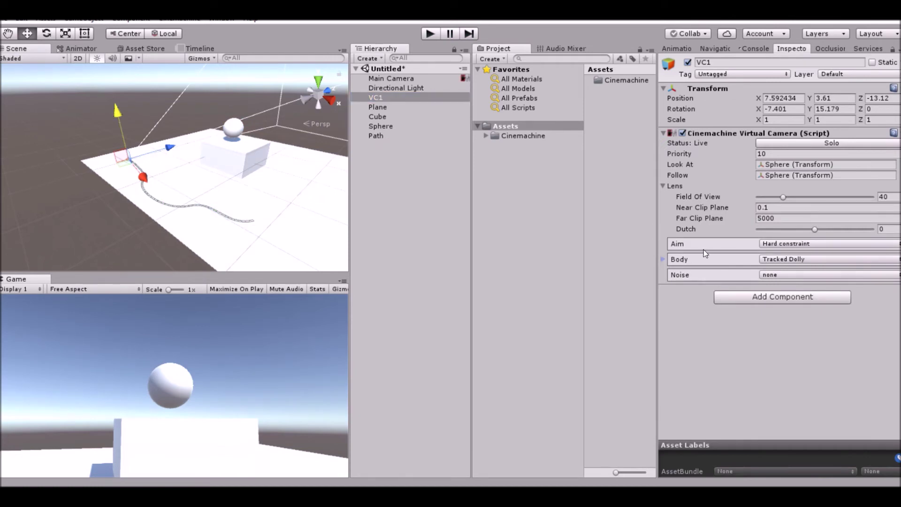
Step: Enable VC1's Auto Dolly, rotate the Cube into a ramp and raise the Sphere to Y 8.1
click(665, 260)
click(759, 359)
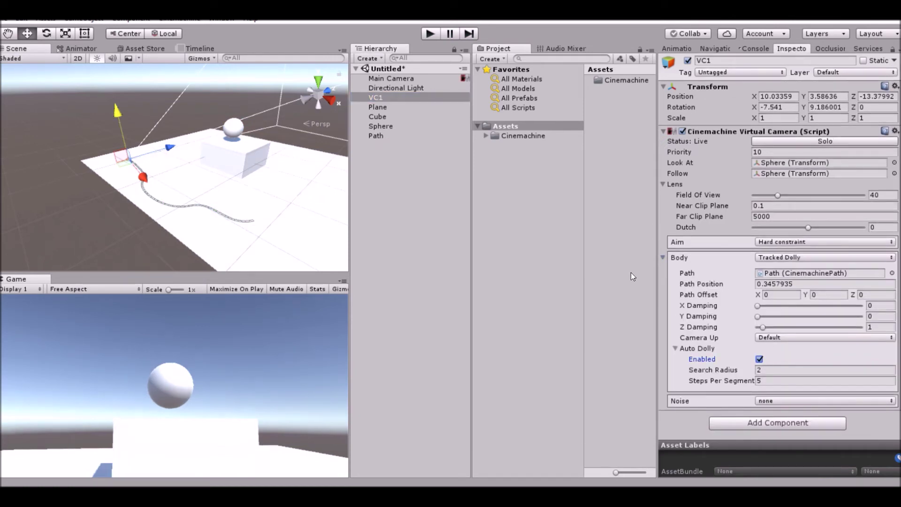
click(380, 116)
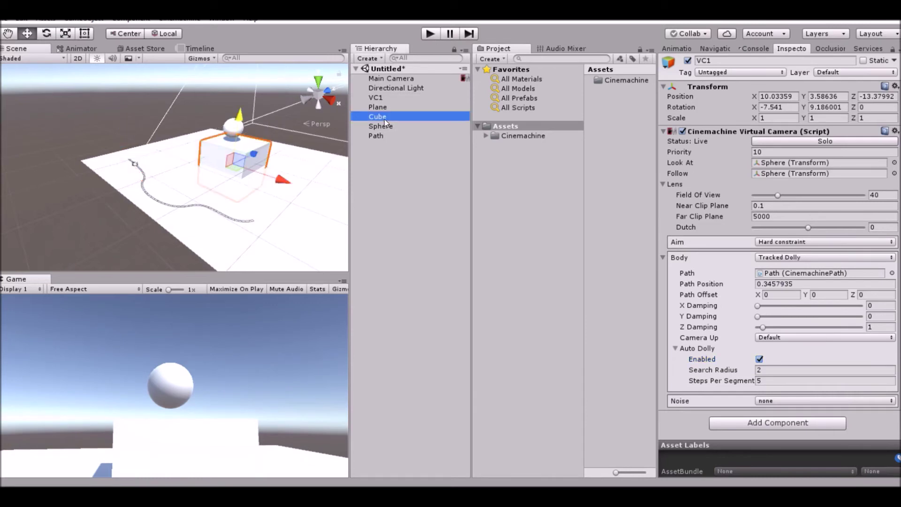
click(46, 33)
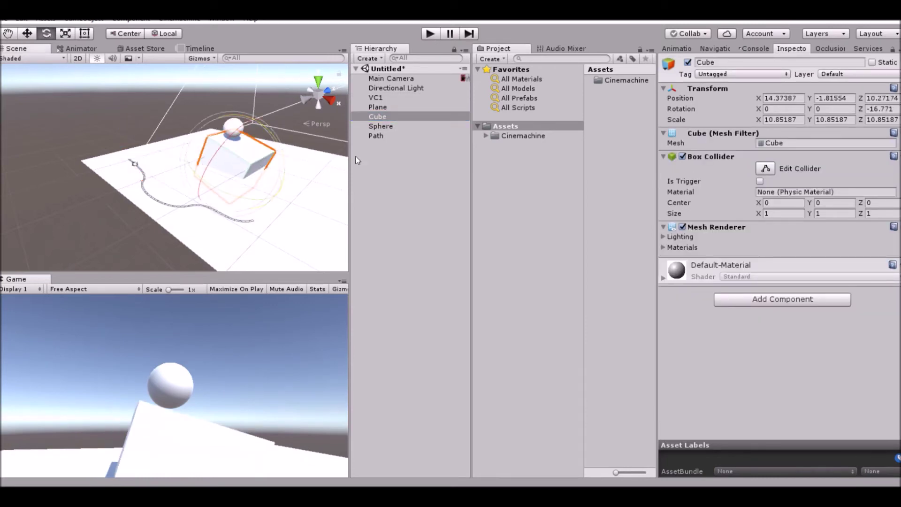
click(380, 126)
click(27, 34)
drag(236, 85, 235, 73)
Step: Run and stop a play test of the Sphere rolling off the Cube
click(430, 33)
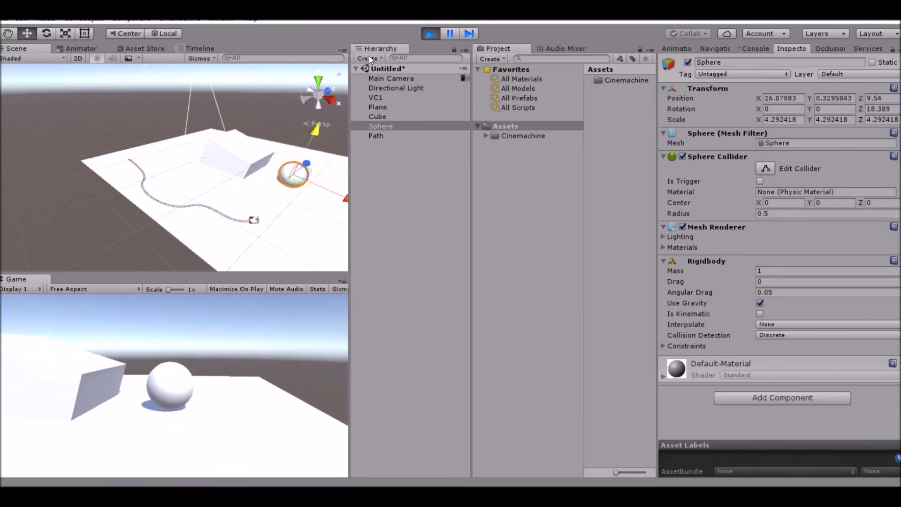
click(430, 34)
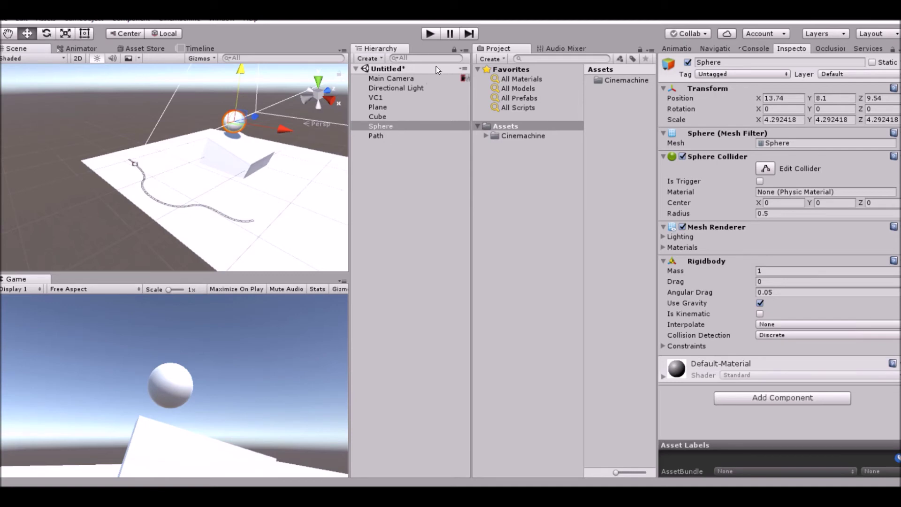
click(375, 136)
Step: Set VC1's Auto Dolly Steps Per Segment to 2 and Search Radius to 0, then play-test
click(373, 125)
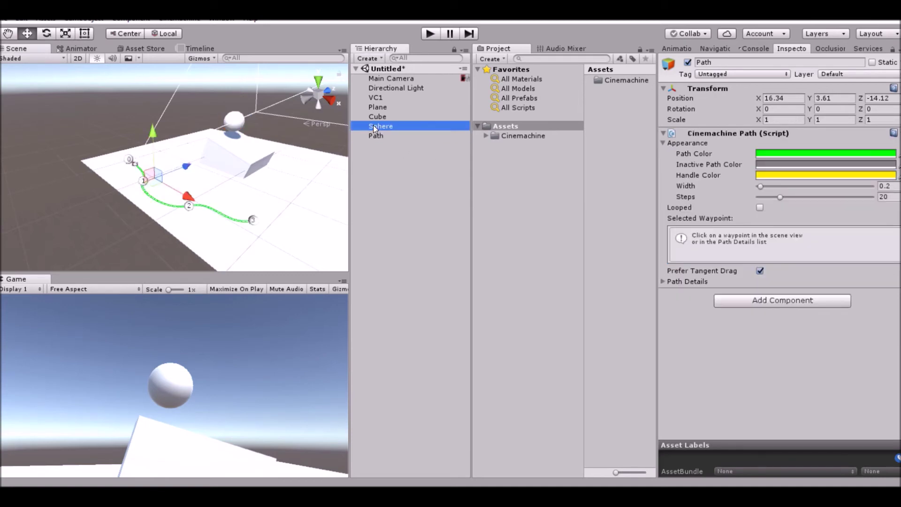
click(390, 104)
click(373, 97)
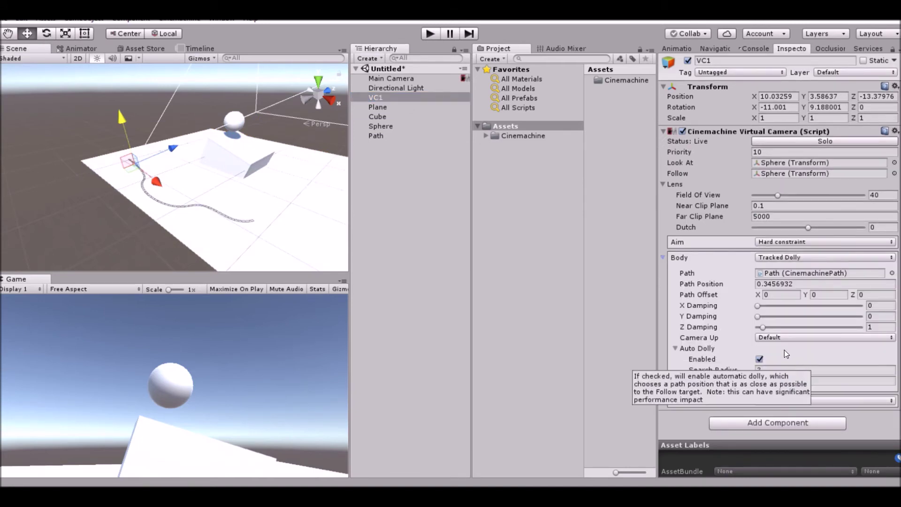
mouse_move(747, 339)
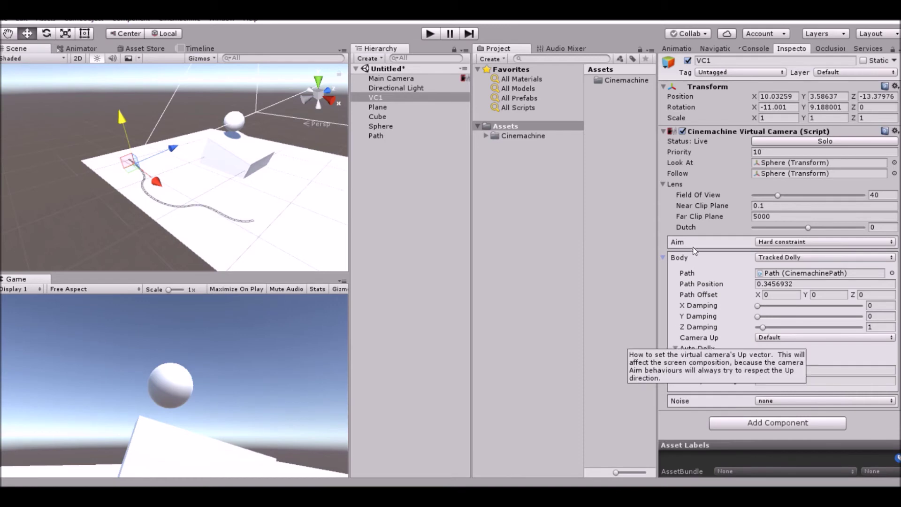
click(764, 371)
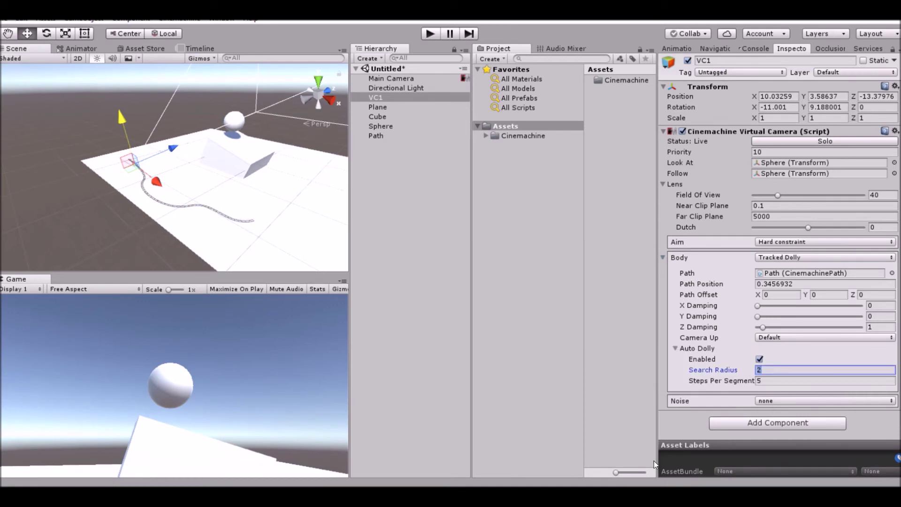
key(Tab)
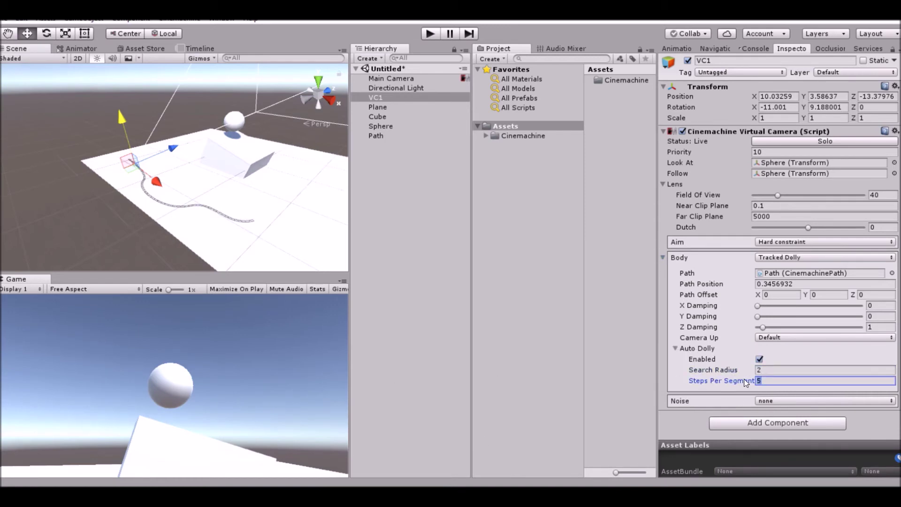
click(759, 359)
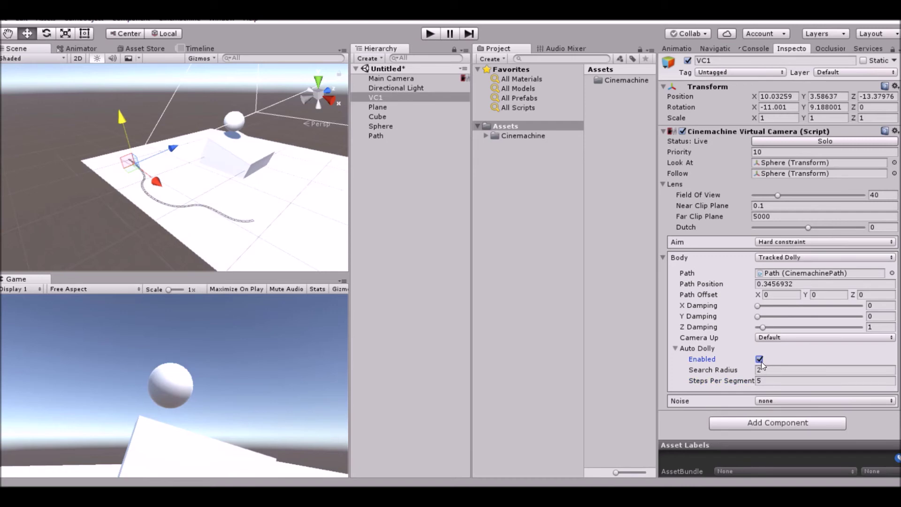
click(759, 381)
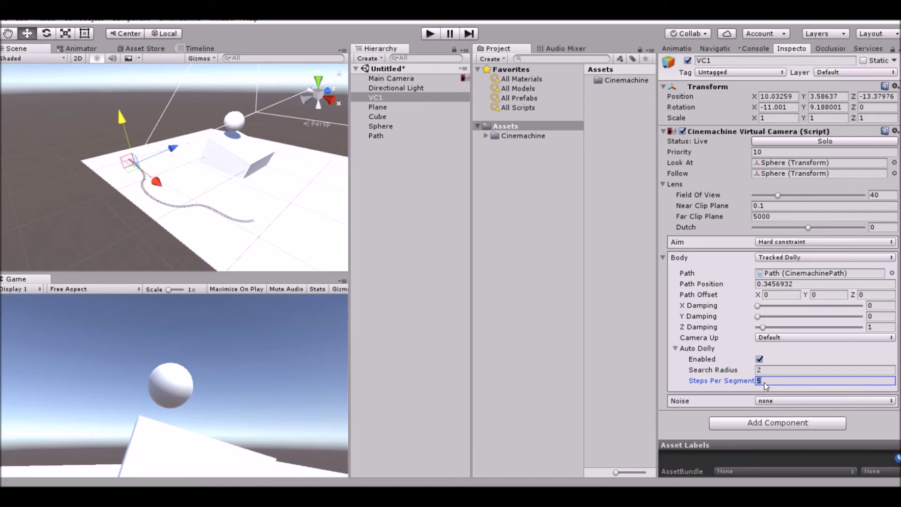
text(2)
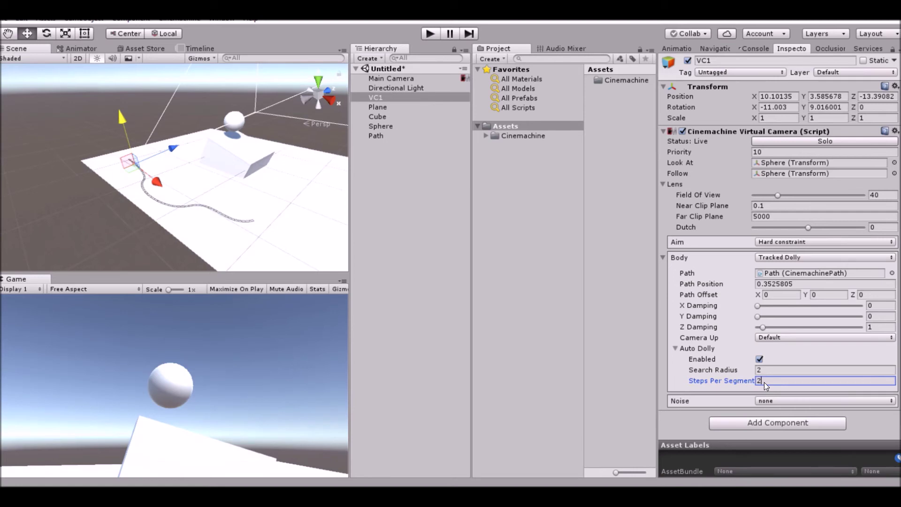
key(shift+Tab)
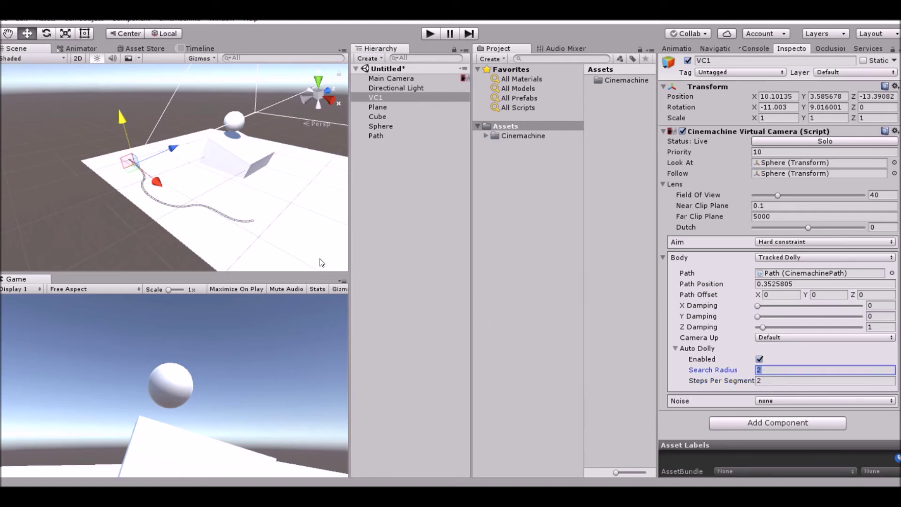
text(0)
click(418, 39)
click(429, 34)
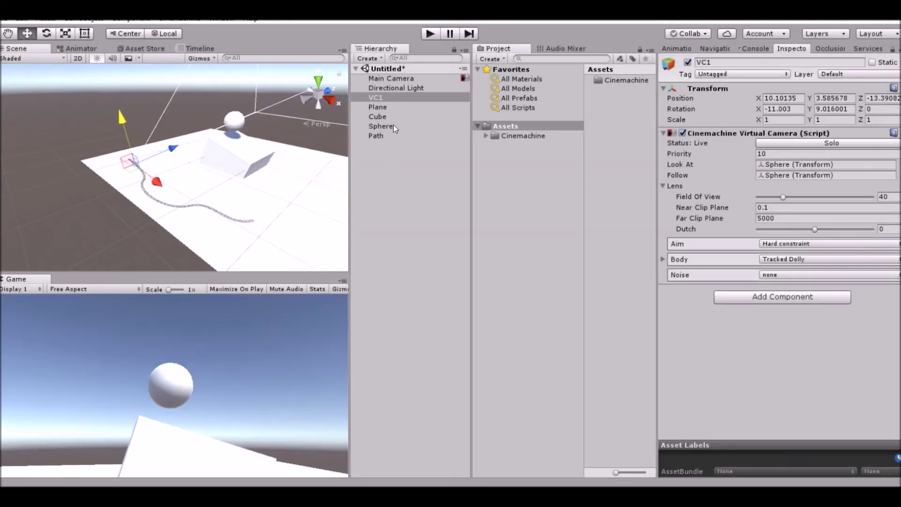
click(389, 126)
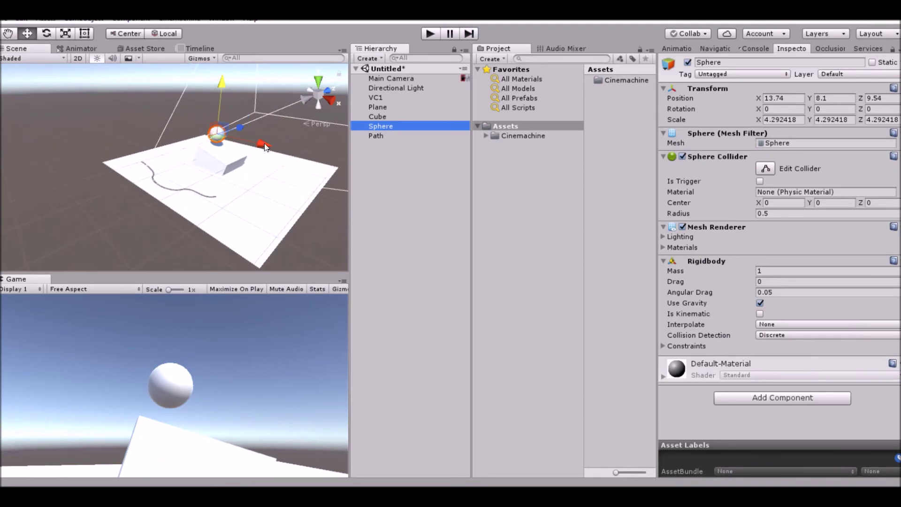
click(376, 136)
key(f)
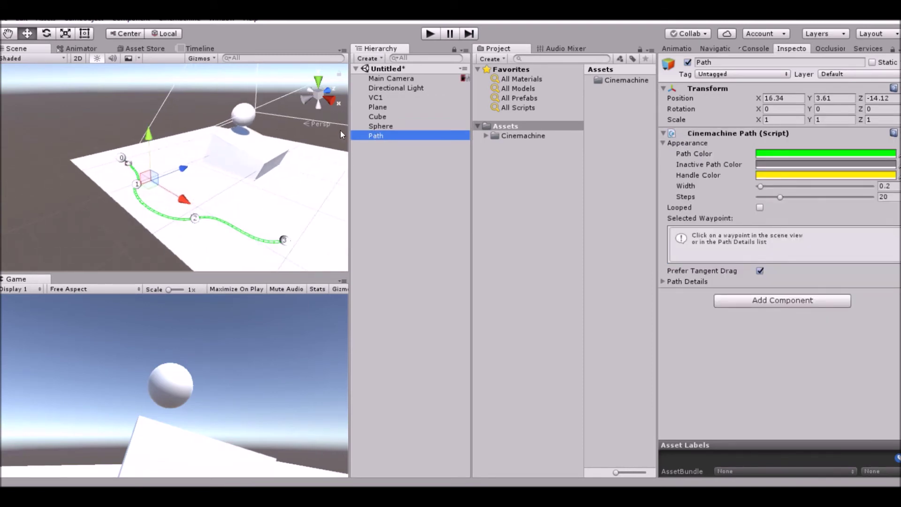
click(380, 97)
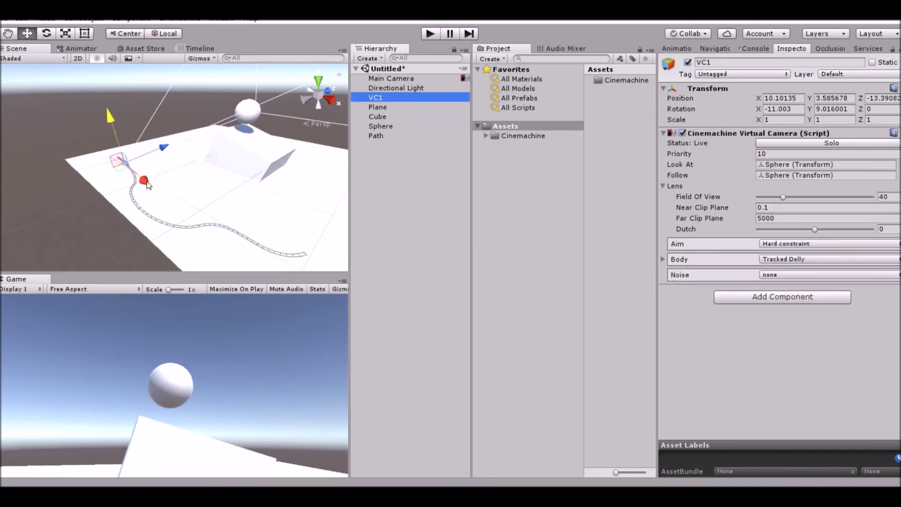
click(146, 181)
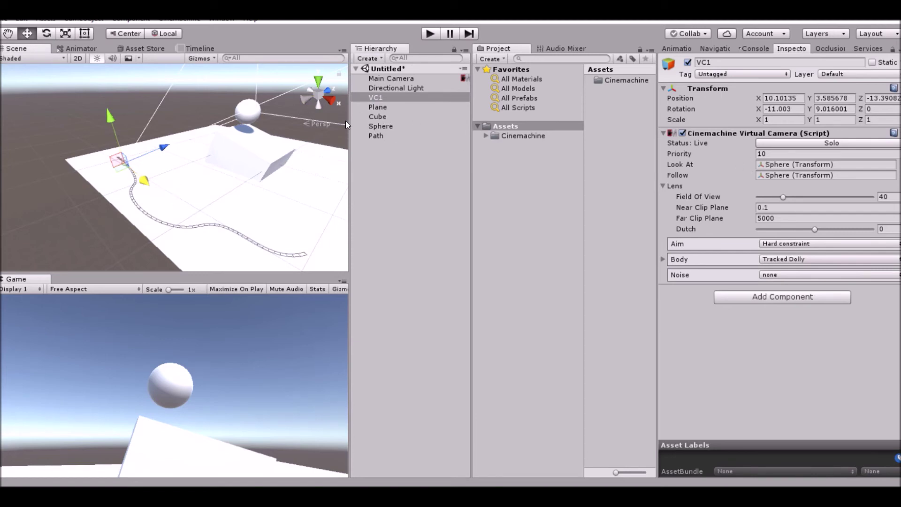
scroll(314, 125, down, 2)
scroll(311, 124, down, 2)
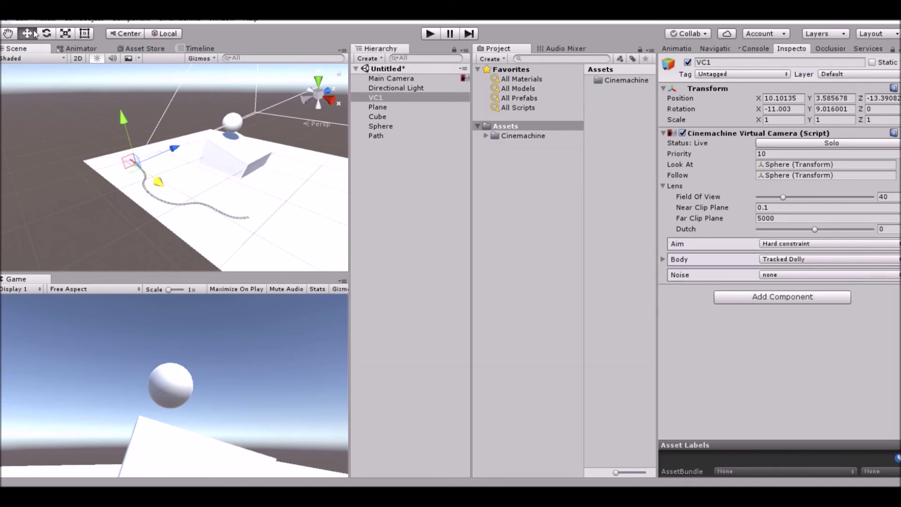
Step: Delete the dolly Path object from the scene
click(387, 100)
click(384, 126)
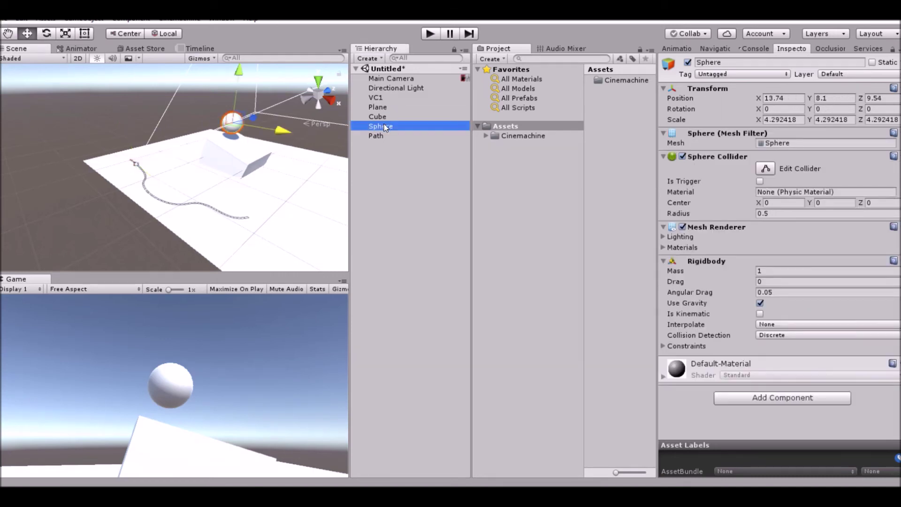
click(380, 135)
key(Delete)
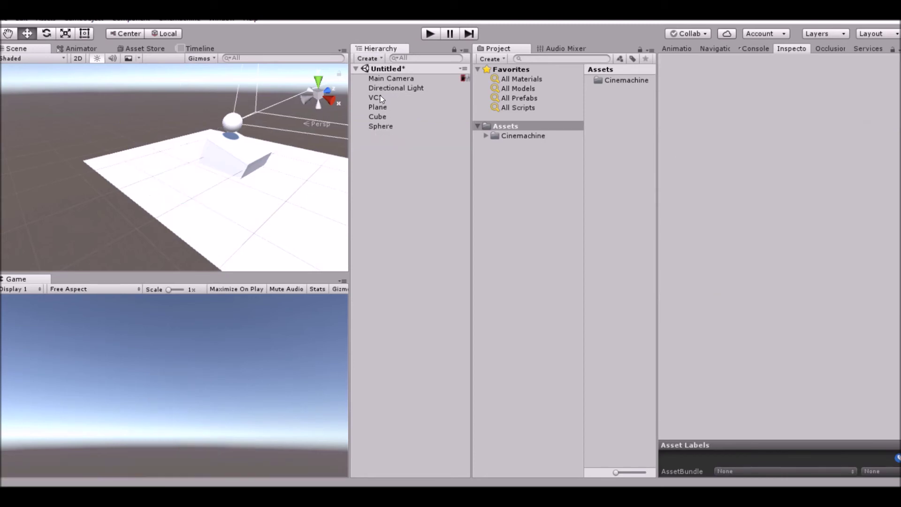
Step: Set VC1's Follow target to None and move VC1 to a new spot in the Scene view
click(382, 98)
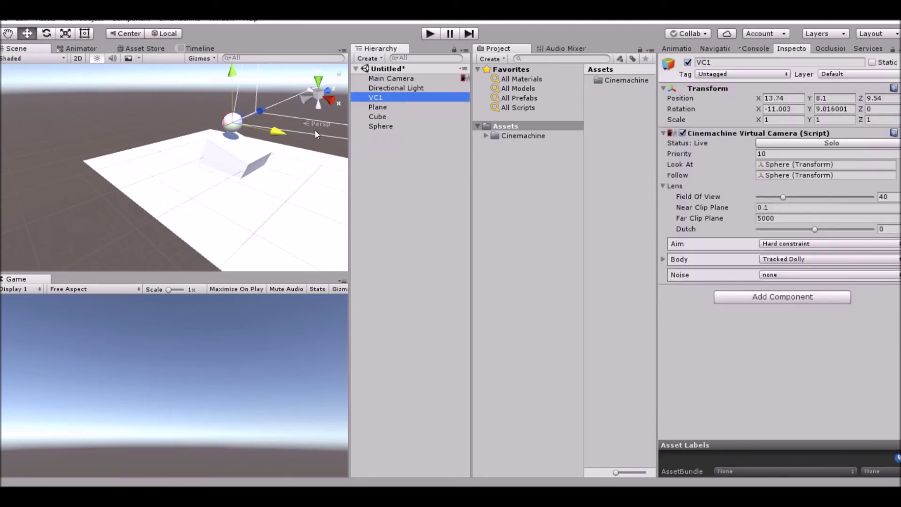
click(897, 175)
double_click(435, 178)
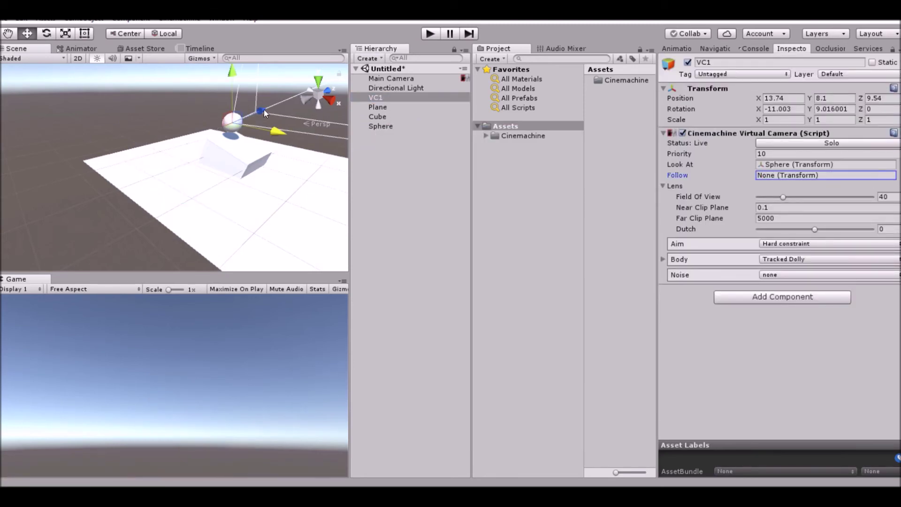
drag(264, 113, 97, 64)
key(e)
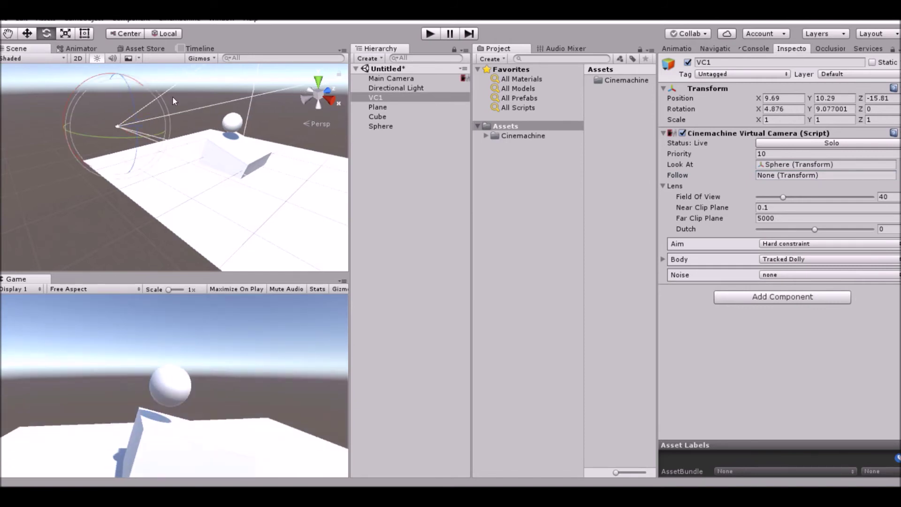
Step: Duplicate VC1 with Ctrl+D and rename the copy VC2
click(356, 102)
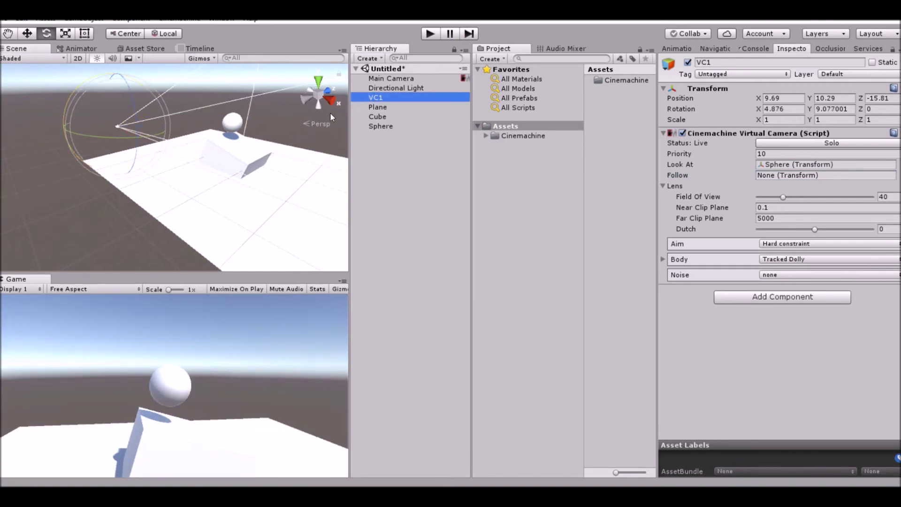
key(ctrl+d)
right_click(394, 136)
click(425, 171)
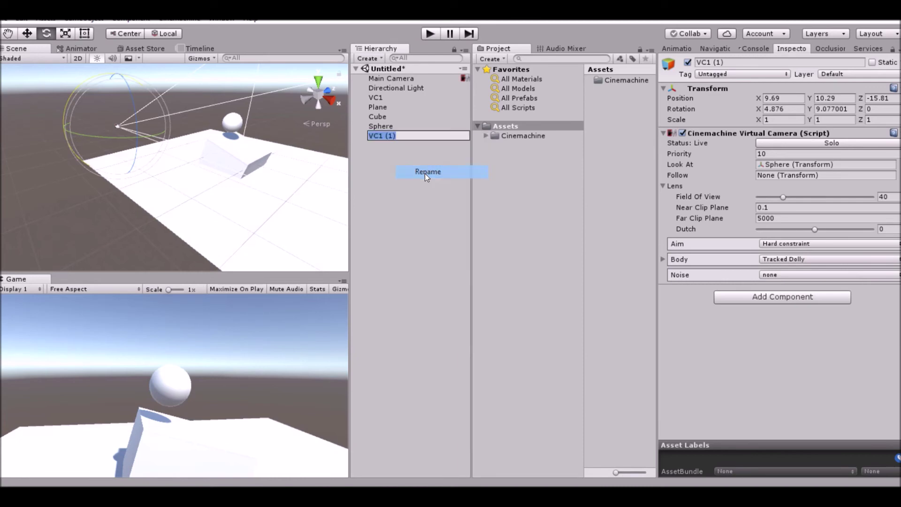
key(BackSpace)
key(BackSpace)
key(BackSpace)
key(BackSpace)
key(BackSpace)
text(2)
key(Return)
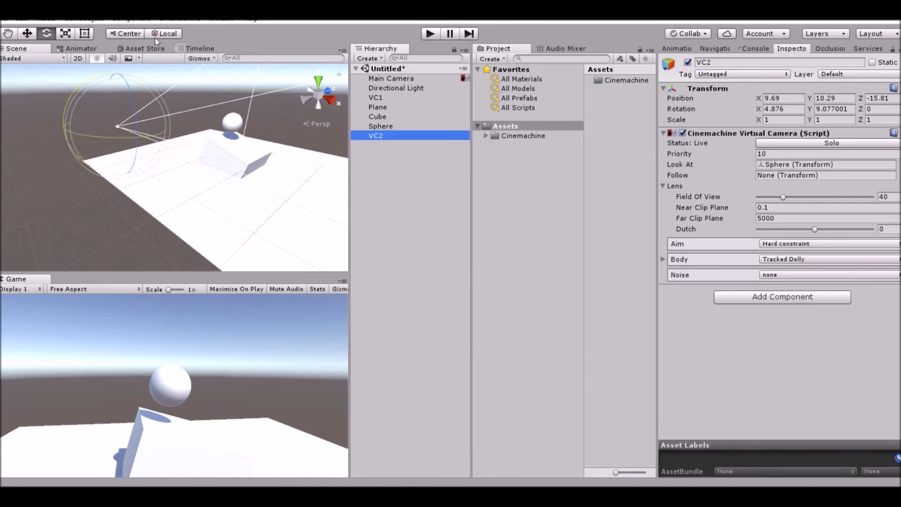
Step: Move VC2 across the plane so it faces the sphere from opposite VC1
click(27, 34)
drag(125, 136, 198, 168)
scroll(197, 167, down, 5)
drag(257, 190, 261, 134)
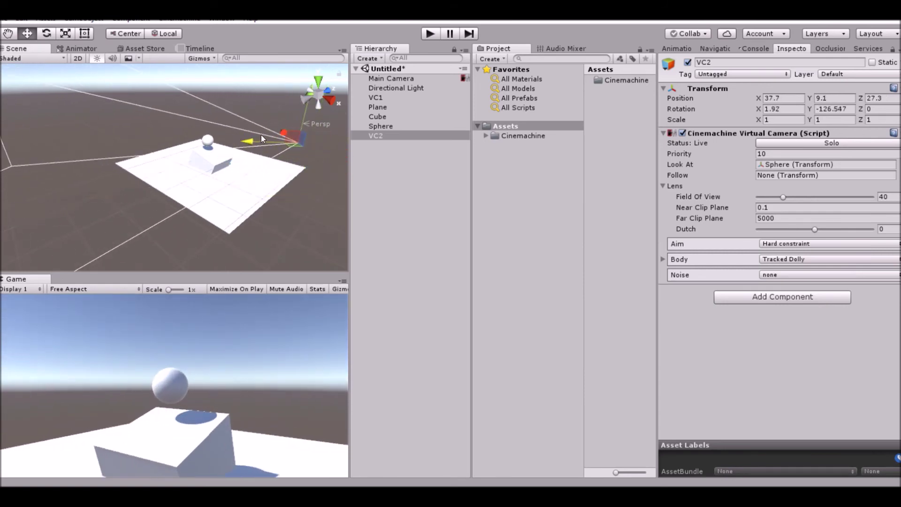
Step: List VC2 directly below VC1 in the Hierarchy, then select Main Camera
click(375, 136)
drag(381, 126, 387, 103)
click(384, 100)
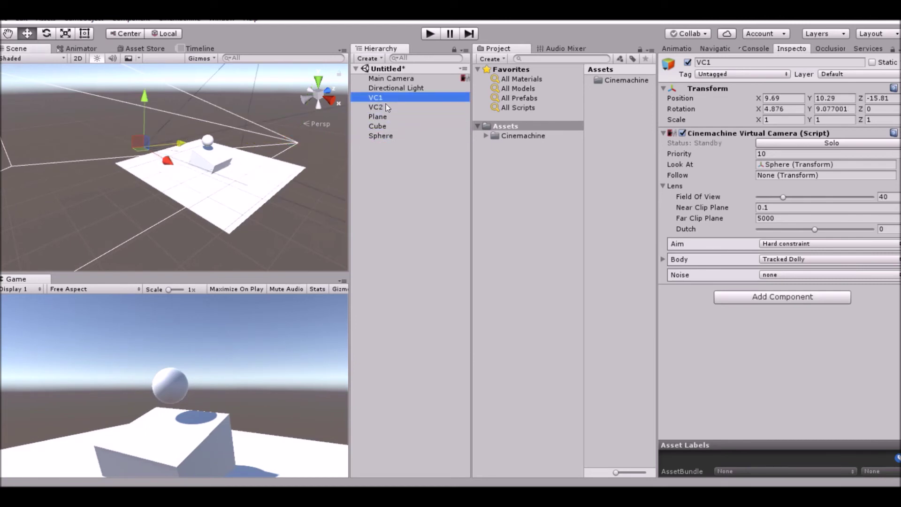
click(386, 103)
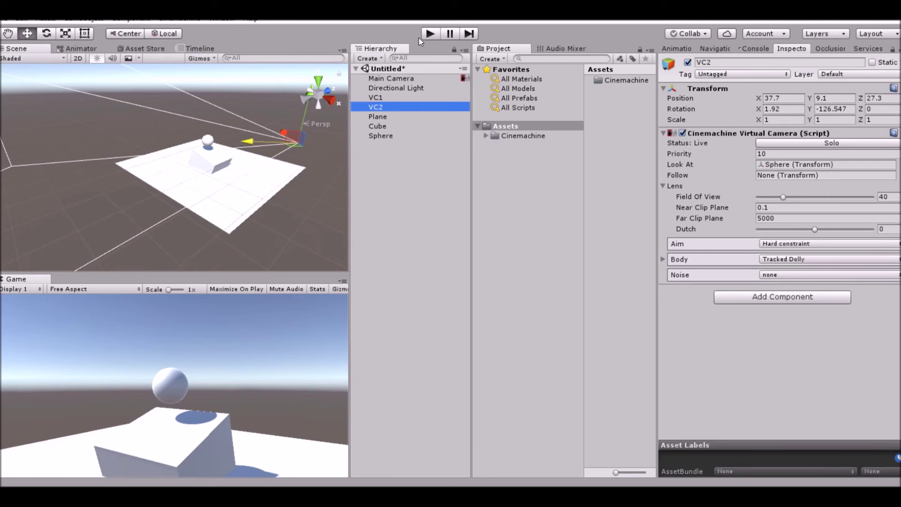
click(378, 97)
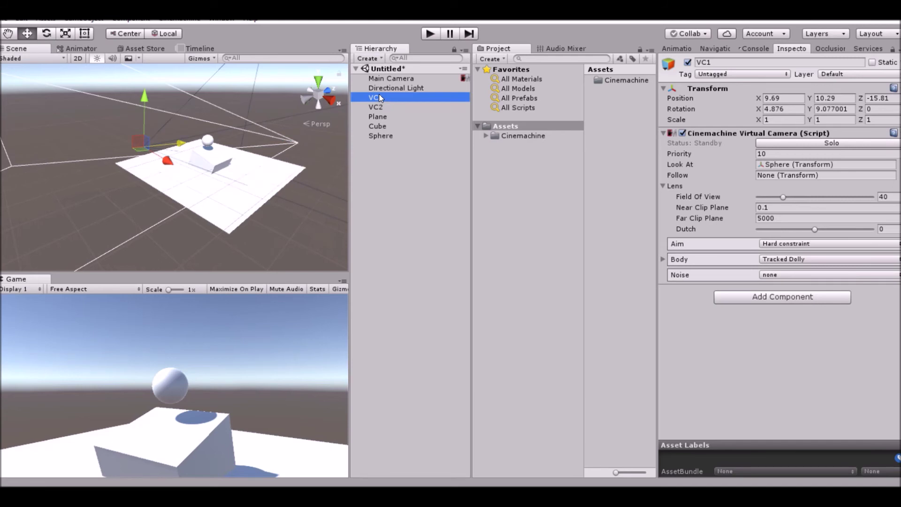
click(379, 78)
click(382, 98)
click(394, 79)
scroll(671, 262, down, 3)
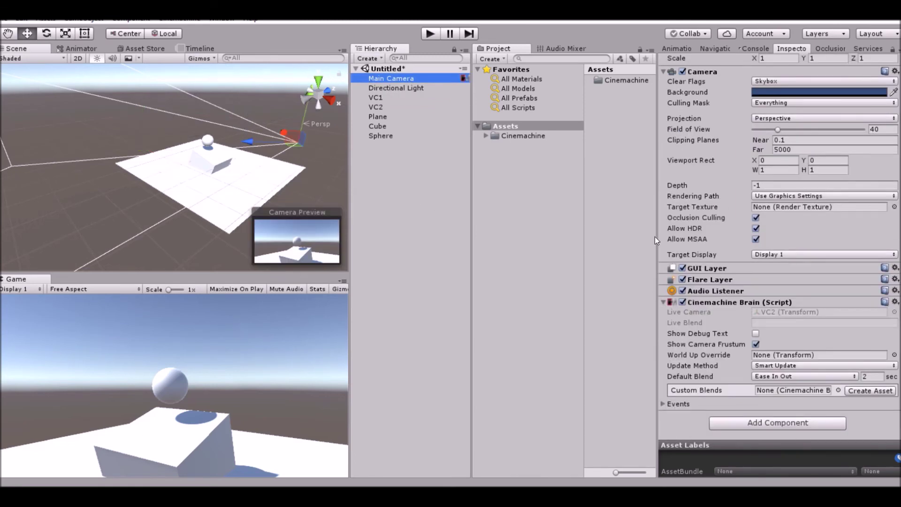
Step: In the Timeline window, create an empty GameObject named 'Playable Director'
click(192, 49)
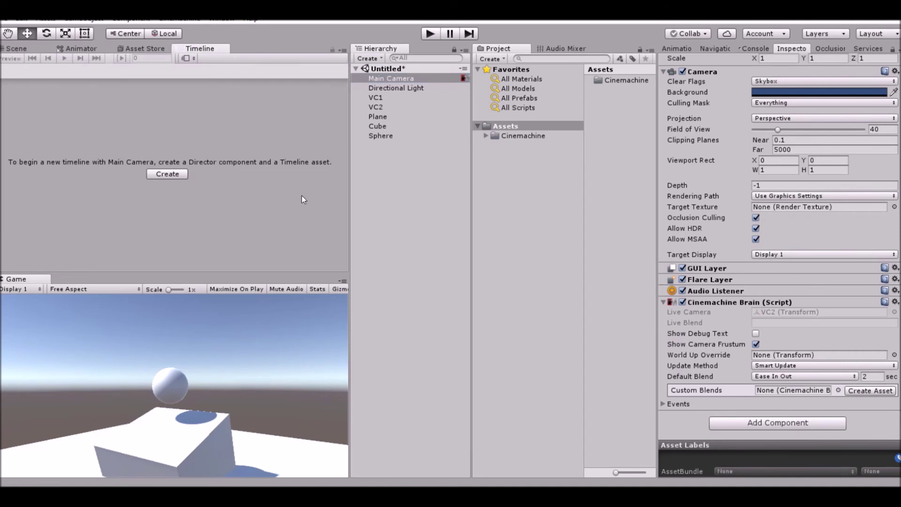
click(89, 19)
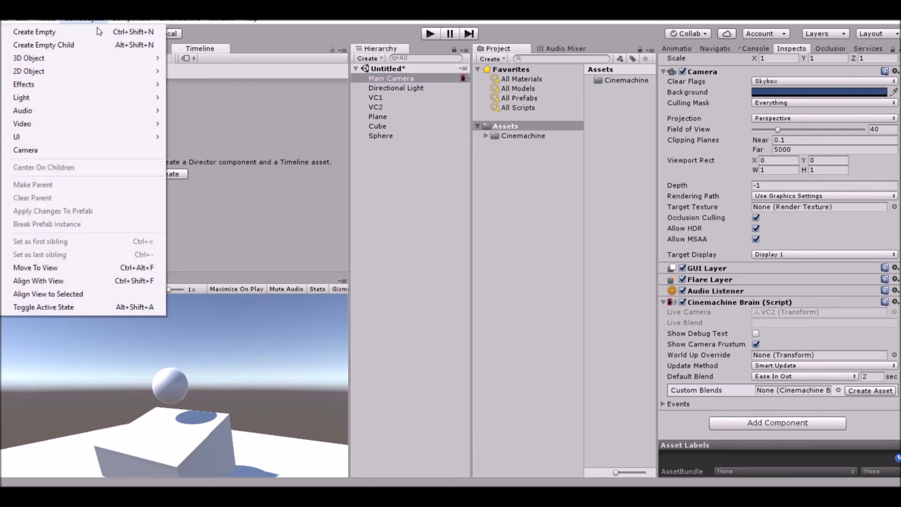
click(97, 29)
right_click(408, 157)
click(449, 179)
text(Playable Director)
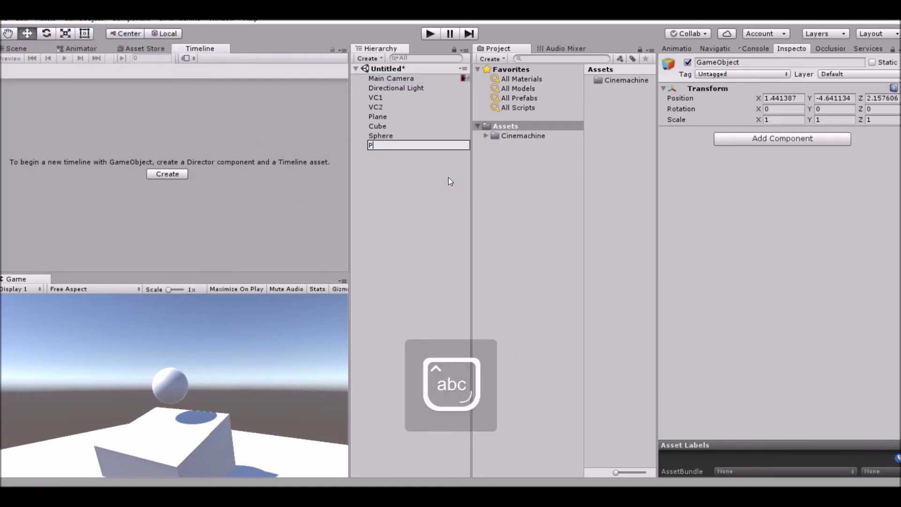
key(Return)
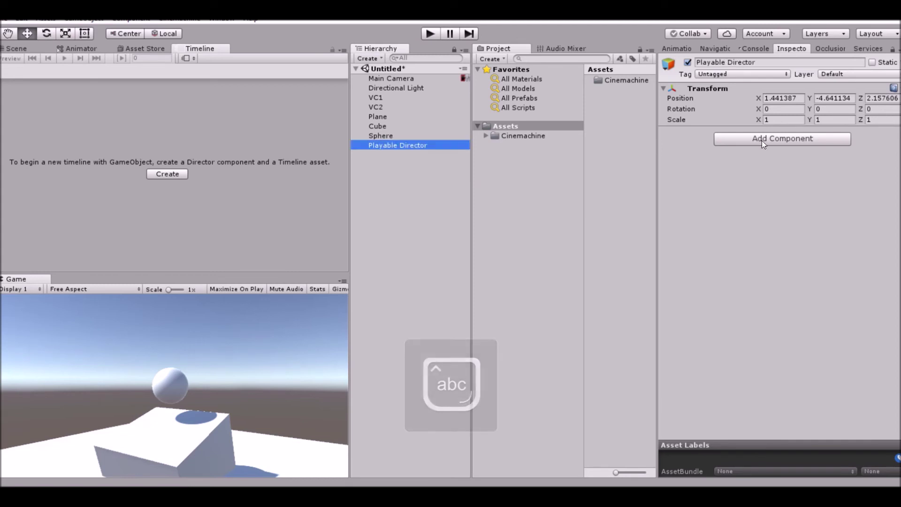
Step: Add a Playable Director component to the object and create its timeline
click(760, 139)
text(play)
key(Return)
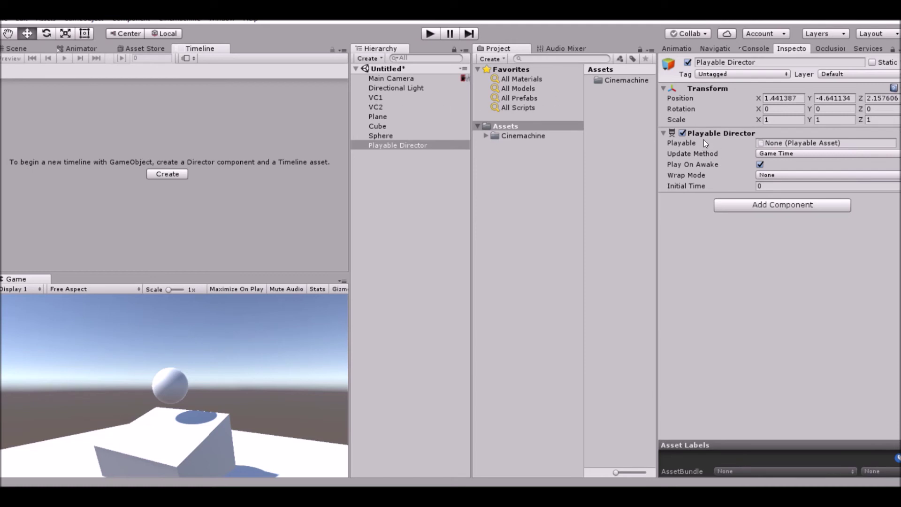
click(414, 142)
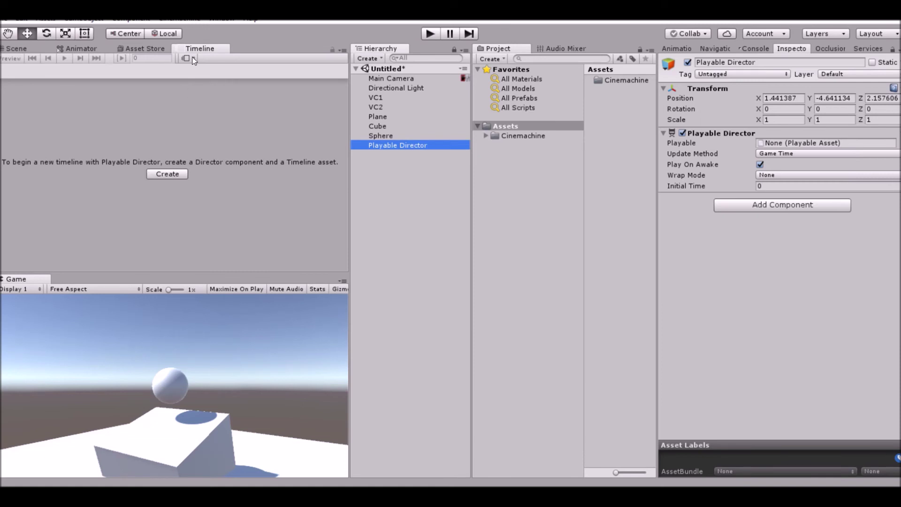
click(25, 162)
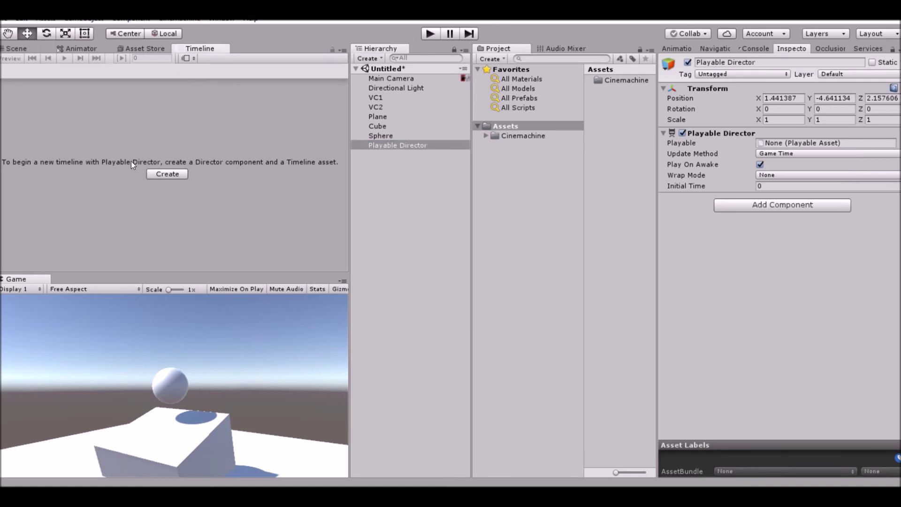
click(165, 175)
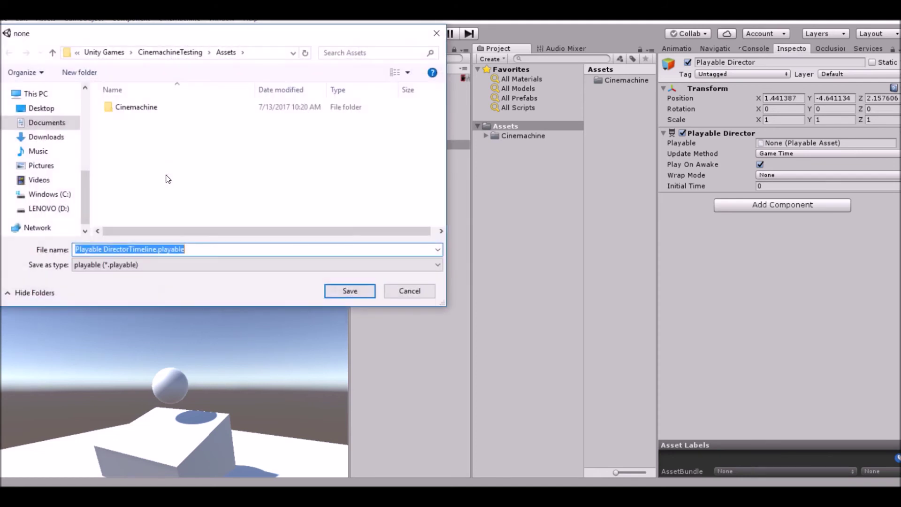
Step: Save Playable DirectorTimeline and replace the default Animation Track with a Cinemachine Track
click(339, 290)
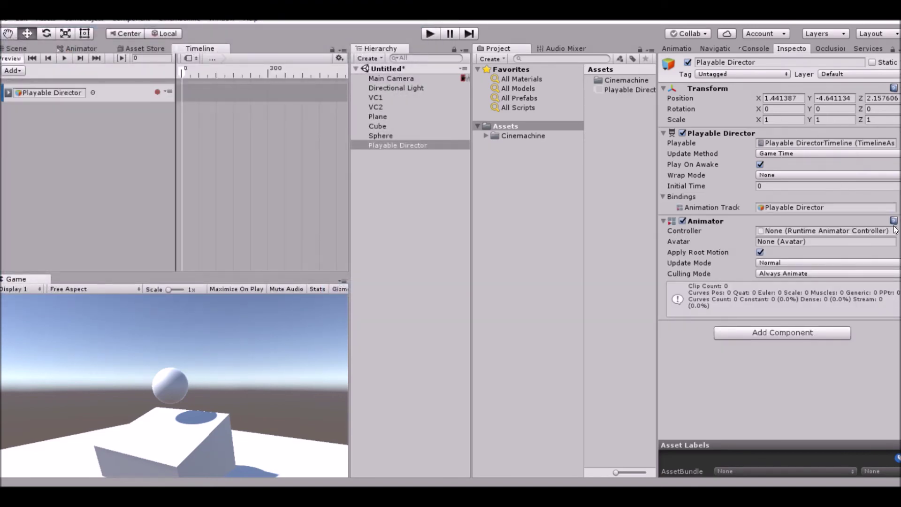
click(123, 98)
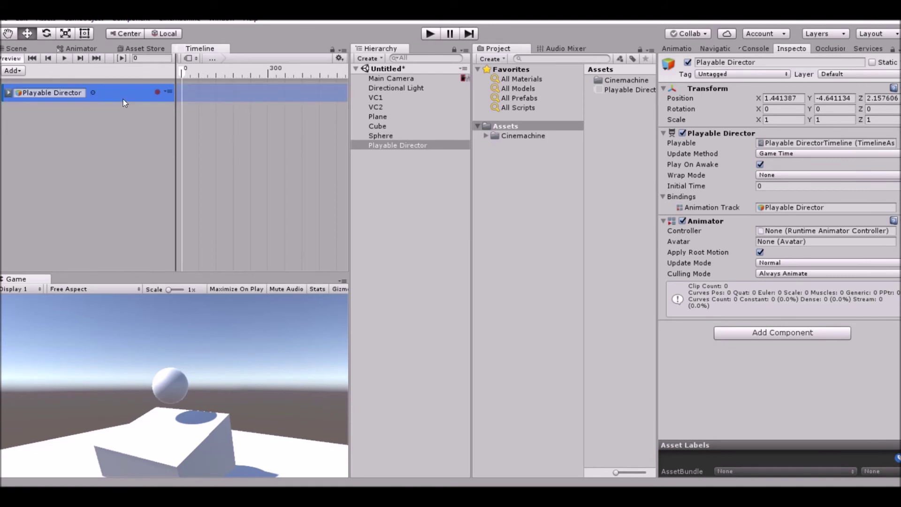
key(Delete)
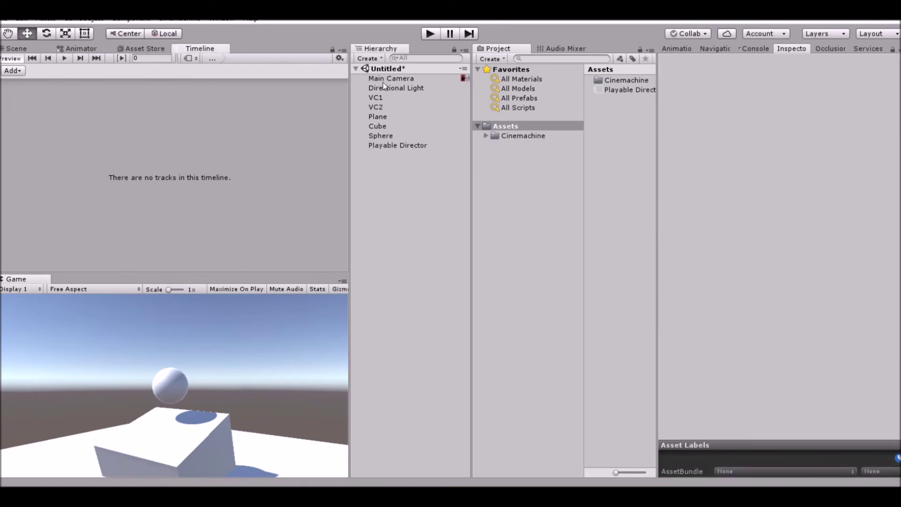
right_click(188, 152)
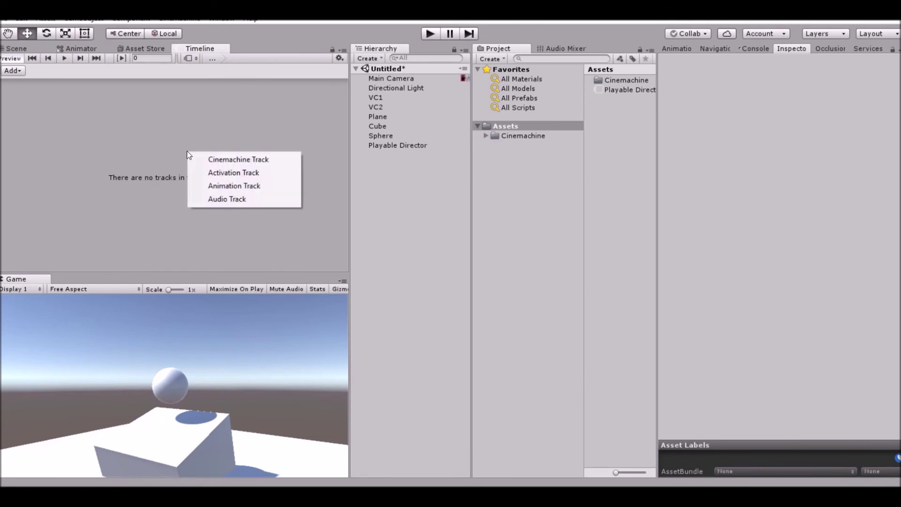
click(229, 160)
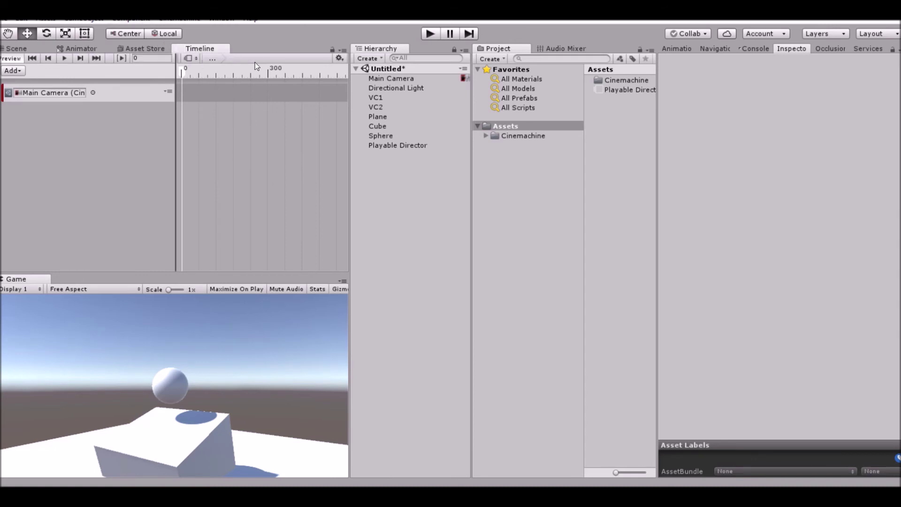
right_click(201, 92)
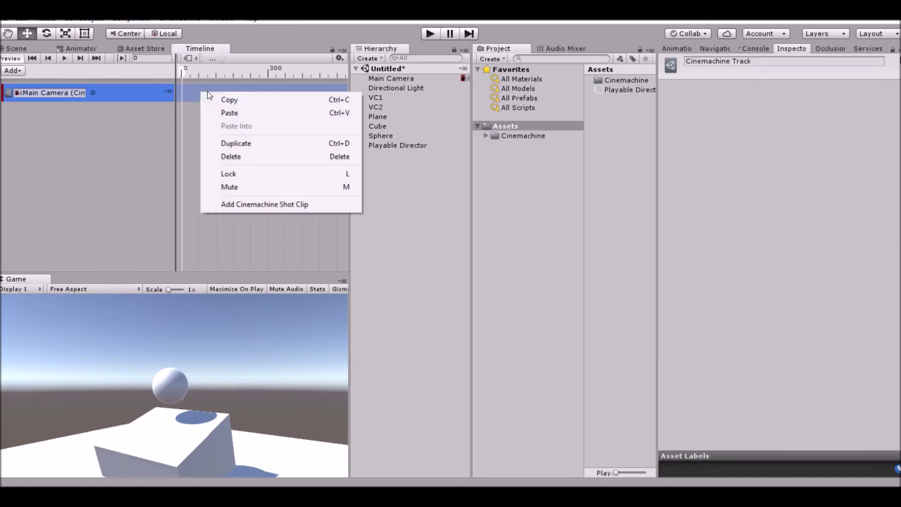
Step: Add two Cinemachine Shot Clips back to back on the Cinemachine track
click(310, 204)
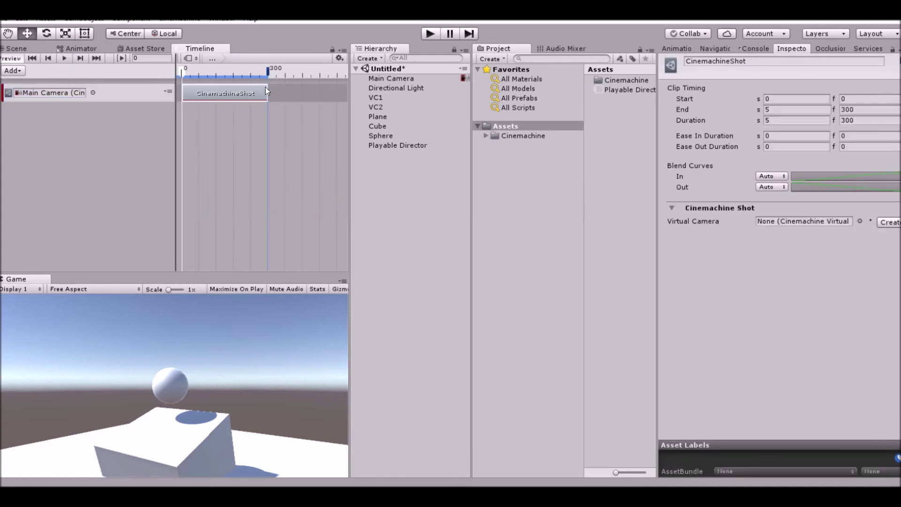
right_click(283, 94)
click(328, 207)
click(250, 96)
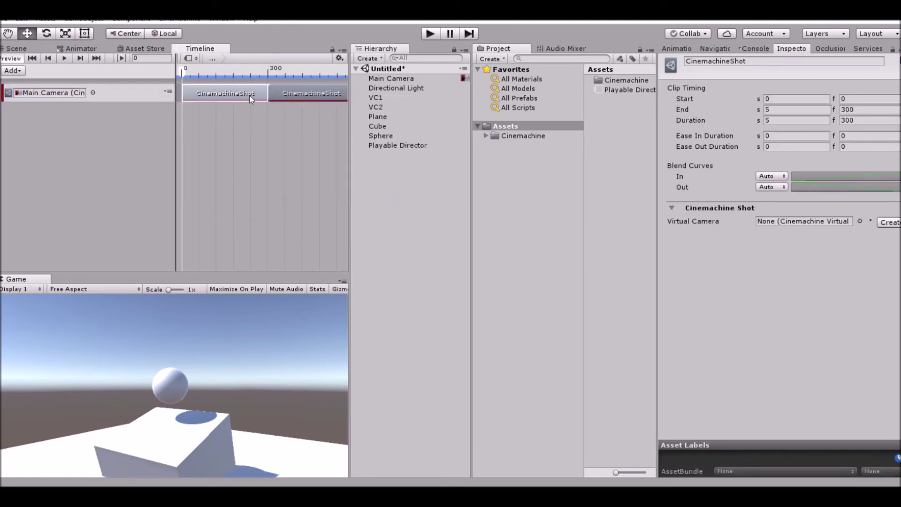
Step: Assign VC1 to the first shot clip and VC2 to the second, then scrub to preview
click(393, 99)
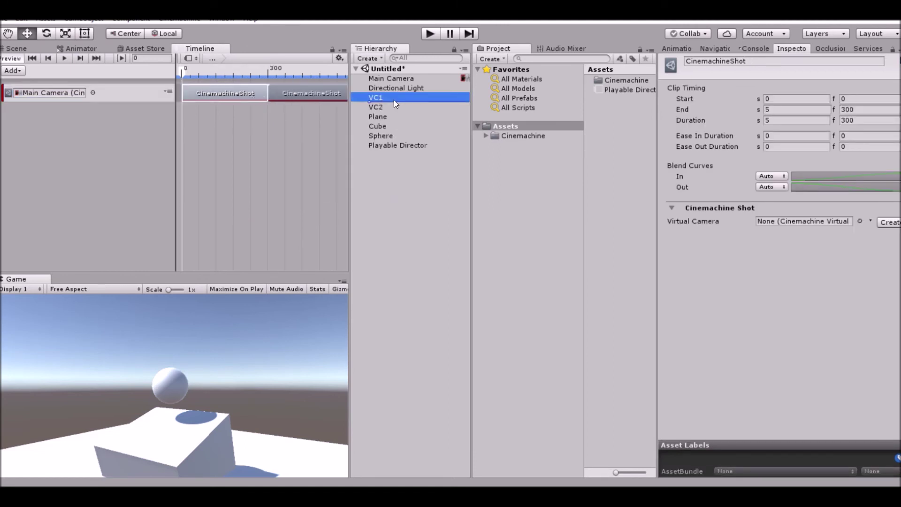
drag(810, 217, 811, 219)
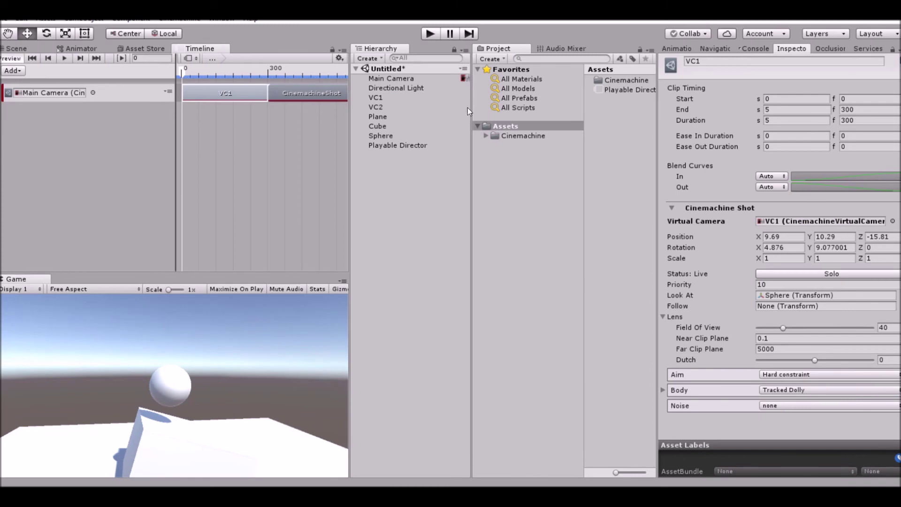
click(388, 106)
click(392, 145)
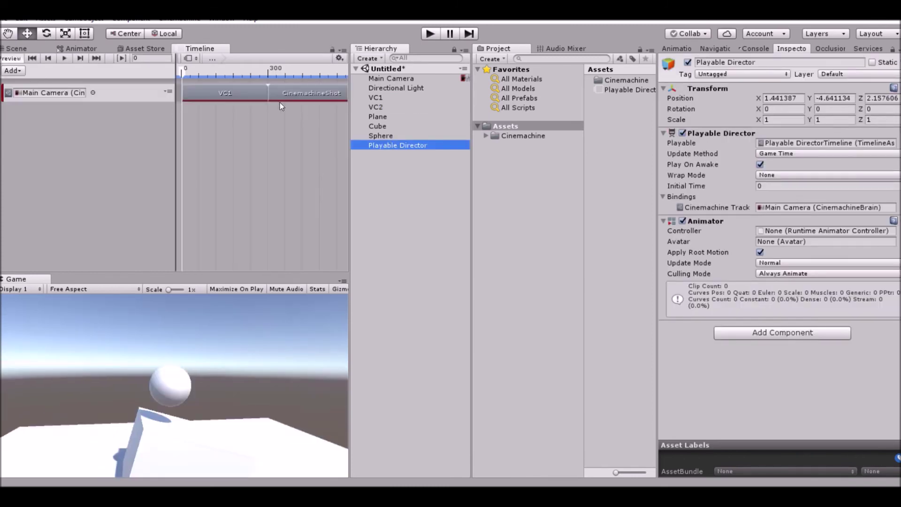
click(300, 93)
drag(403, 107, 764, 221)
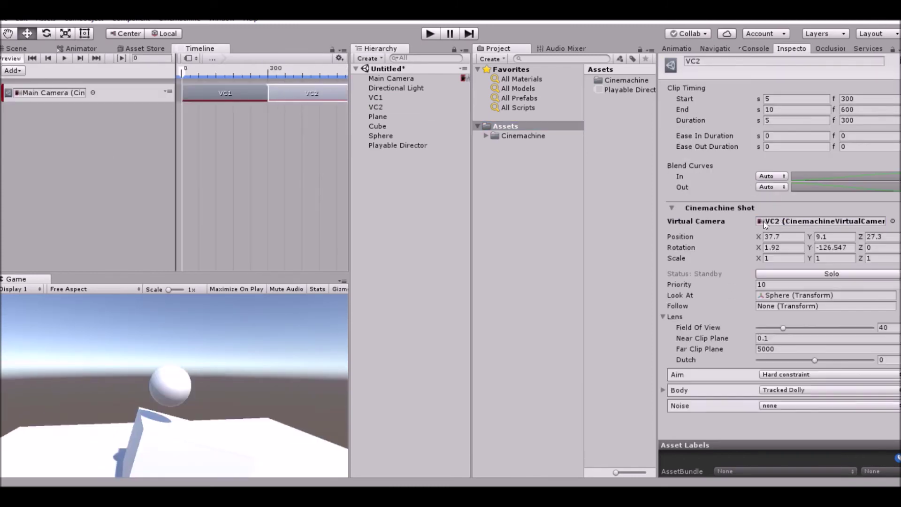
drag(186, 76, 213, 80)
click(249, 100)
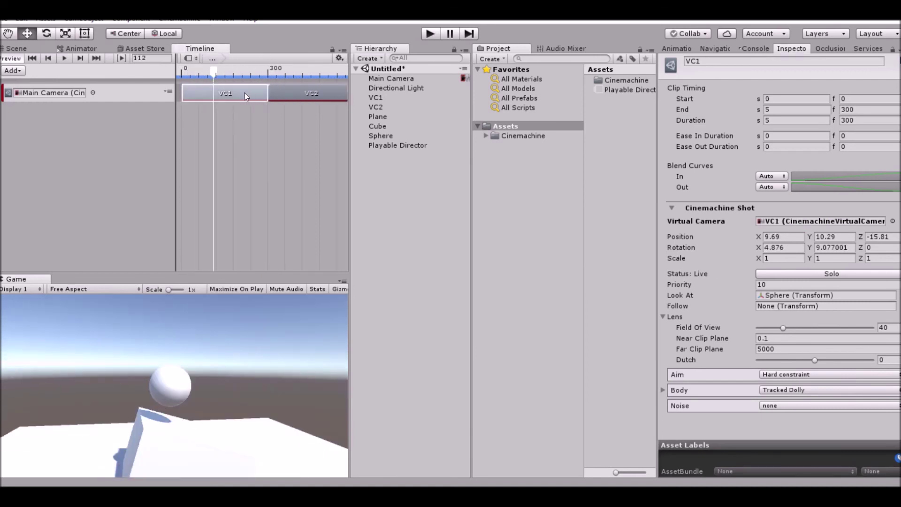
Step: Overlap VC2's clip onto VC1 starting at 3.62 s, preview the blend, and widen VC1's field of view
click(270, 96)
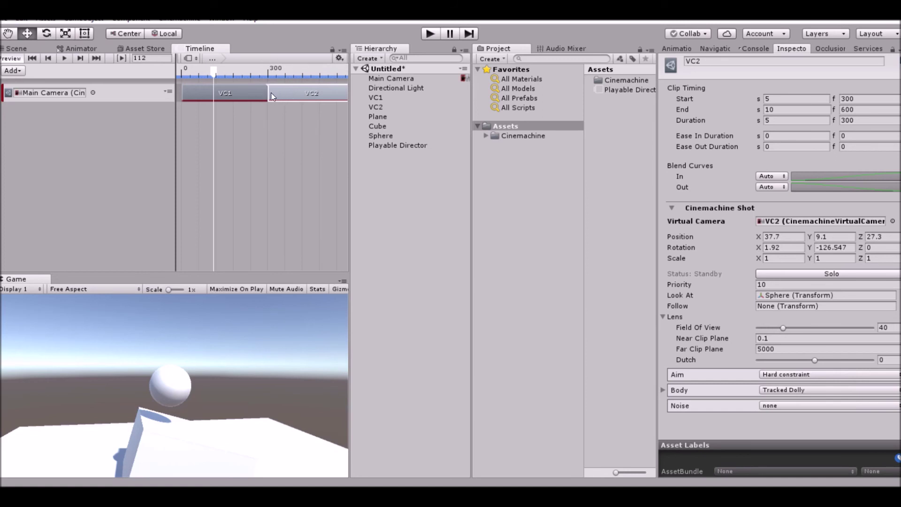
drag(271, 96, 193, 80)
key(space)
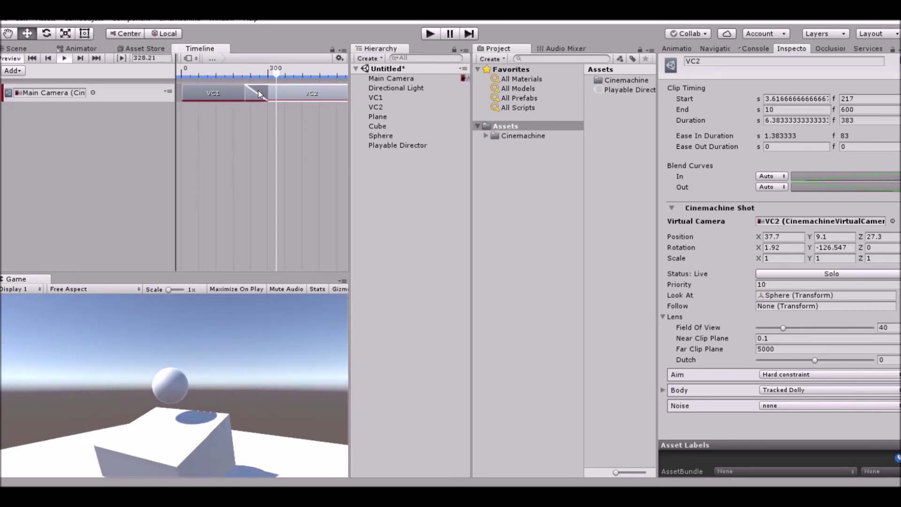
key(space)
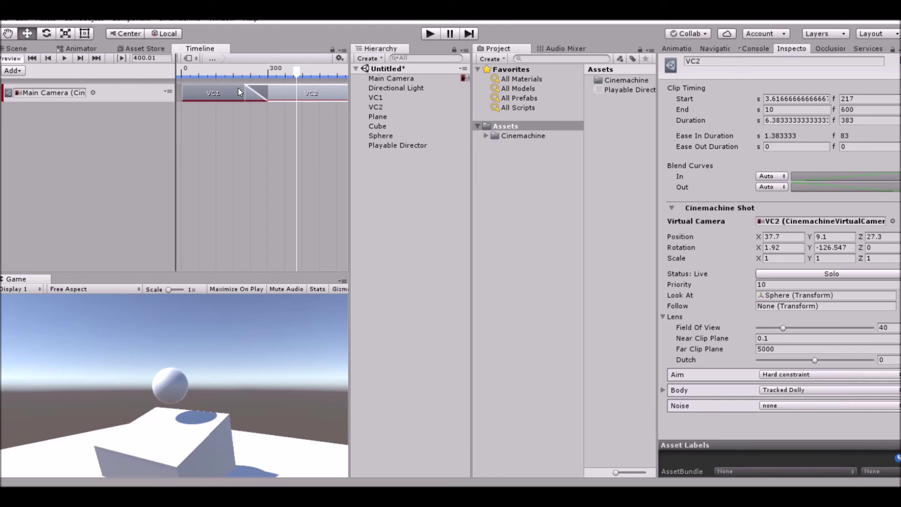
click(237, 89)
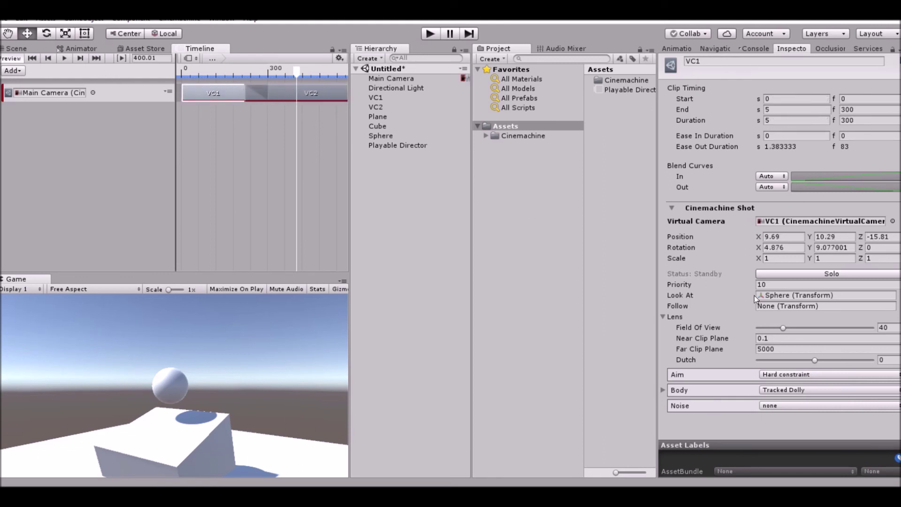
drag(788, 329, 791, 328)
Step: Switch VC1's Aim mode to Composer
click(728, 372)
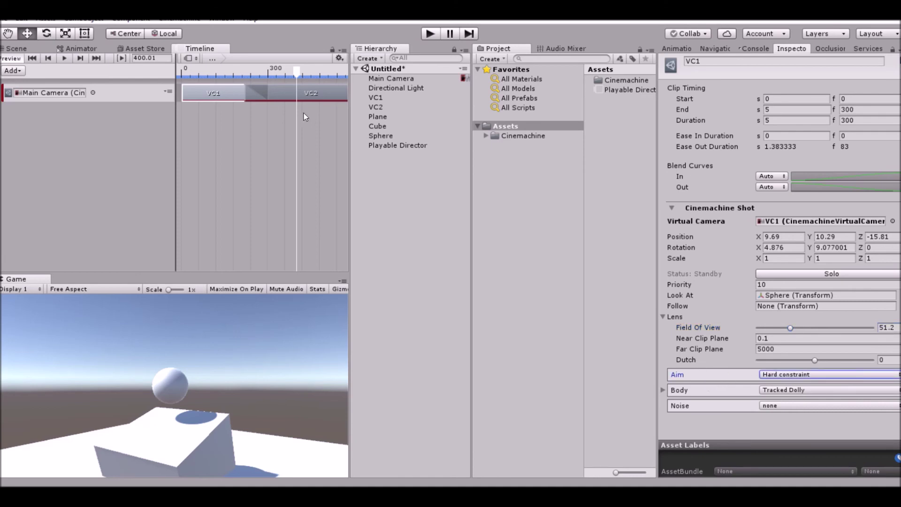
click(784, 376)
click(793, 398)
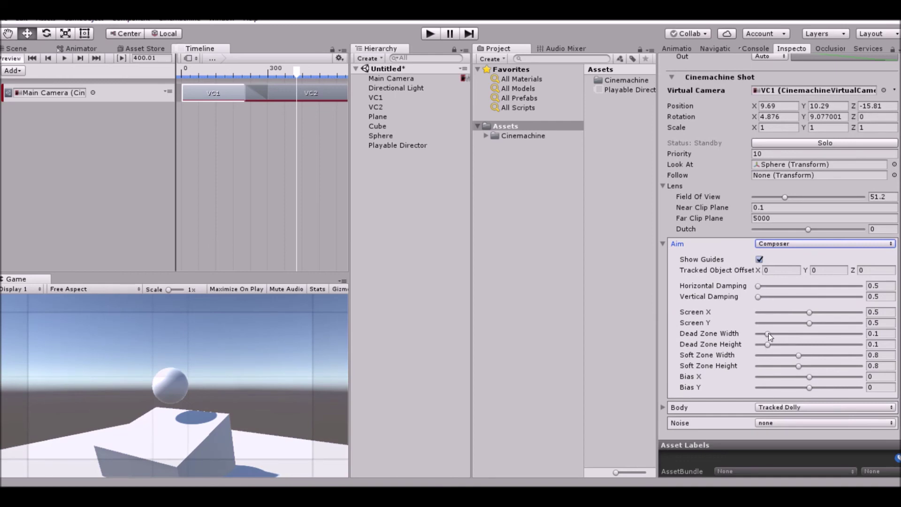
Step: Tune Composer: Horizontal Damping 24.8, Vertical Damping 1.1, Soft Zone Width 1.33, Dead Zone Width 0.514
drag(767, 333, 781, 334)
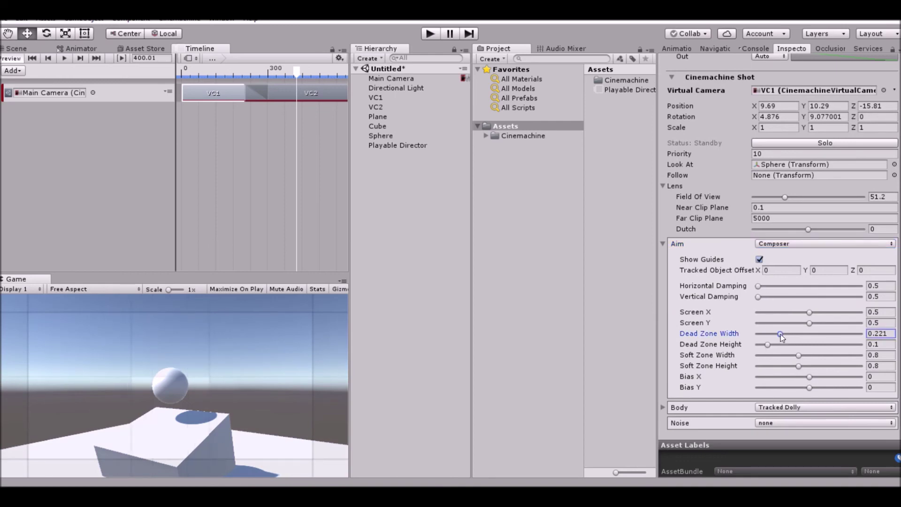
mouse_move(759, 287)
mouse_down()
mouse_move(779, 289)
mouse_move(769, 272)
mouse_up()
click(762, 297)
click(815, 377)
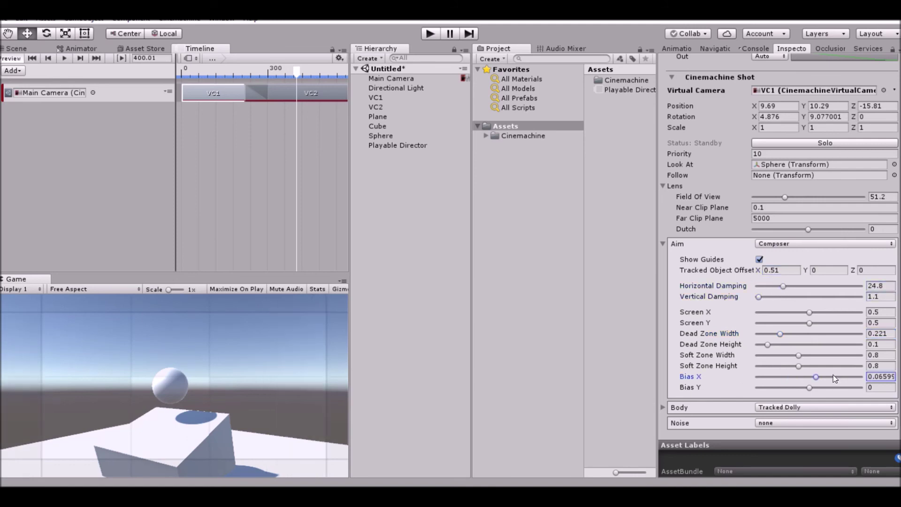
drag(798, 356, 827, 358)
drag(782, 333, 823, 311)
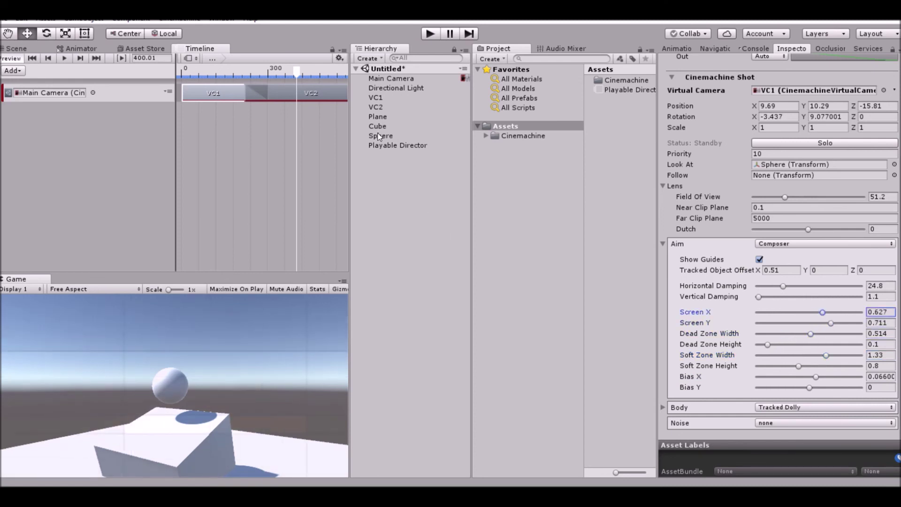
drag(300, 72, 177, 85)
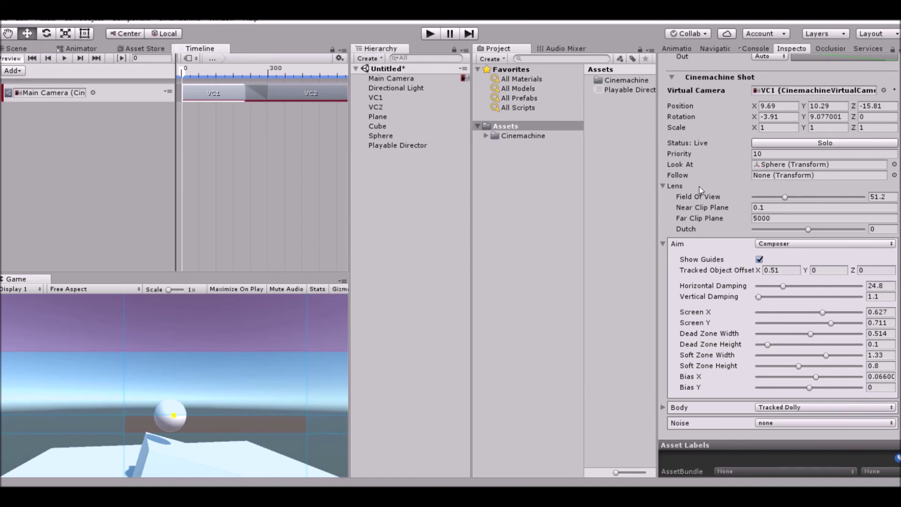
Step: Select VC2 and set its Noise to Basic Multi Channel Perlin
click(398, 136)
click(395, 145)
click(413, 126)
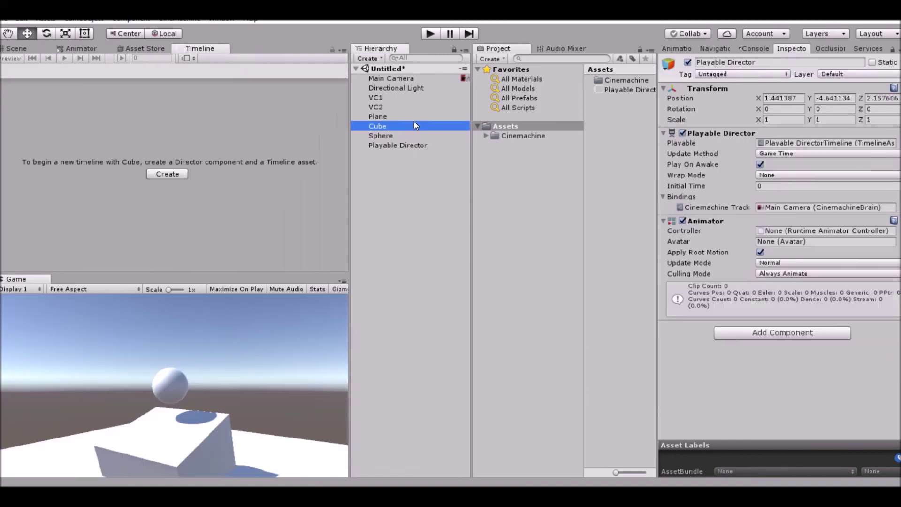
key(Up)
key(Up)
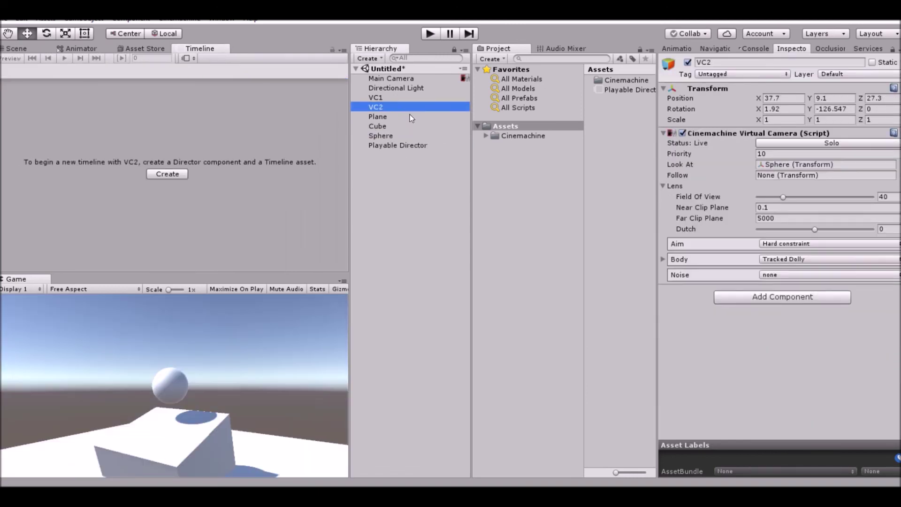
click(774, 275)
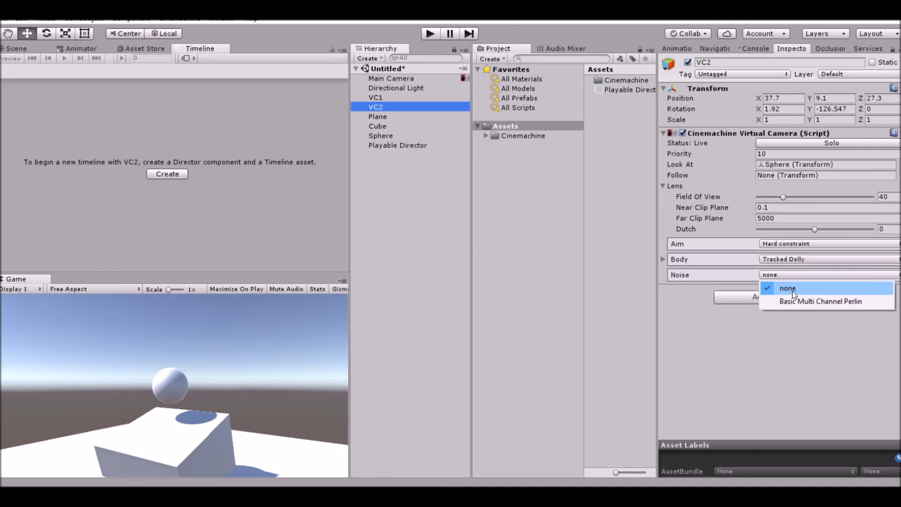
click(827, 302)
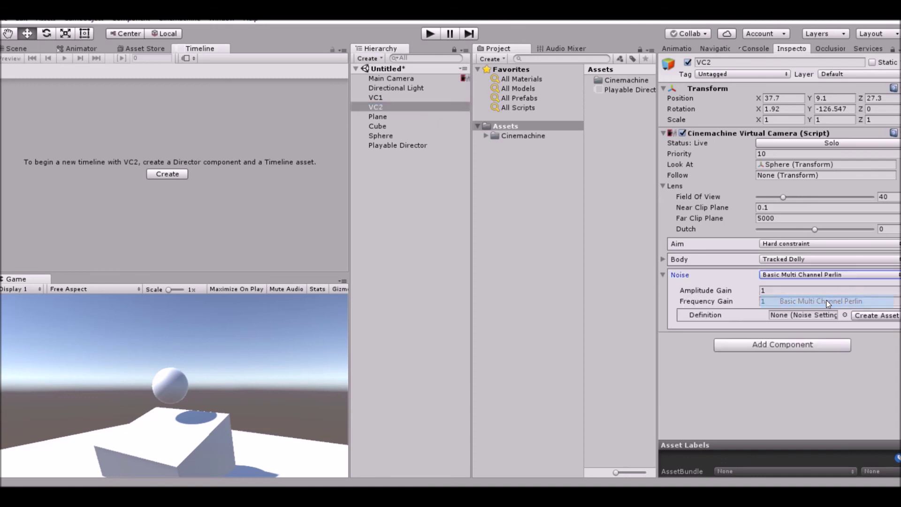
Step: Return to the Timeline, scrub through the shots, and select the VC2 clip
click(141, 48)
click(77, 49)
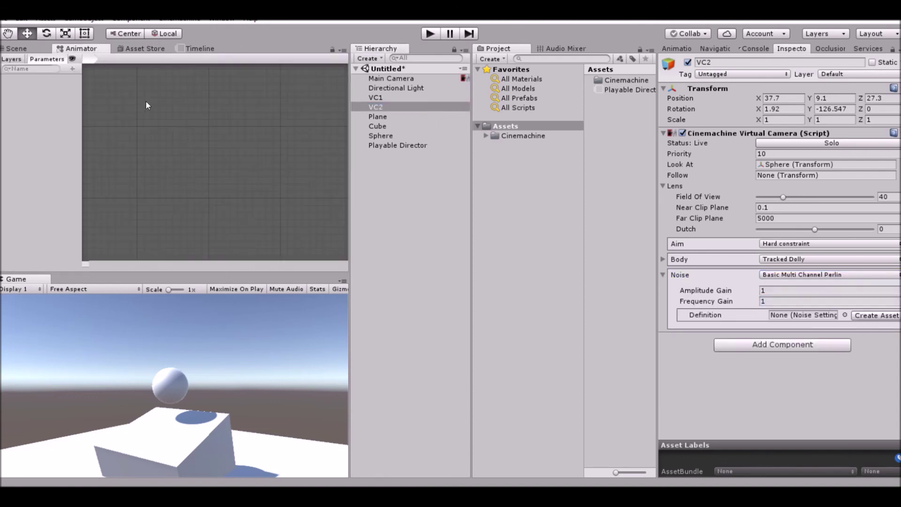
click(199, 48)
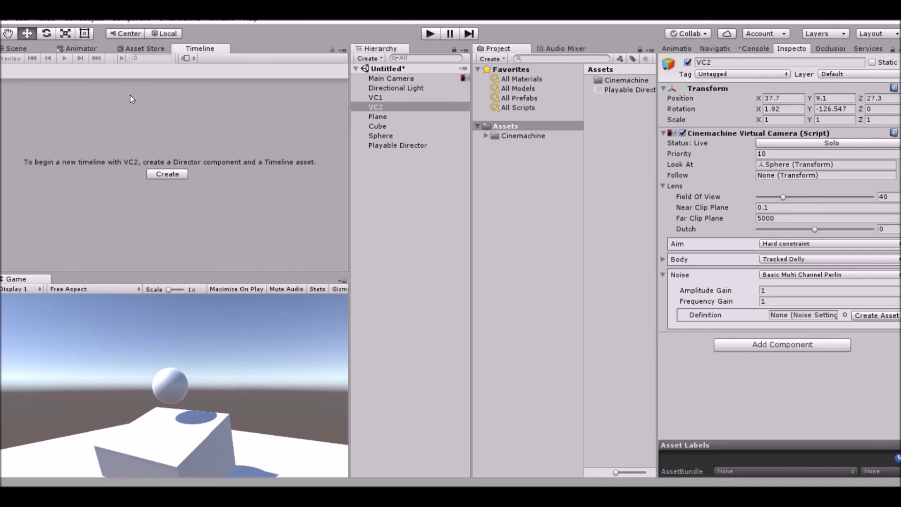
click(392, 145)
drag(185, 74, 308, 92)
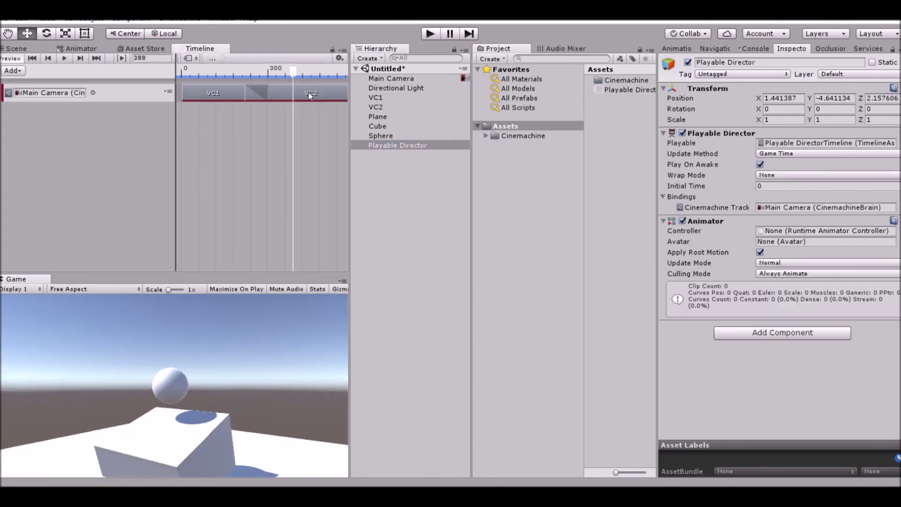
click(309, 92)
scroll(754, 312, down, 2)
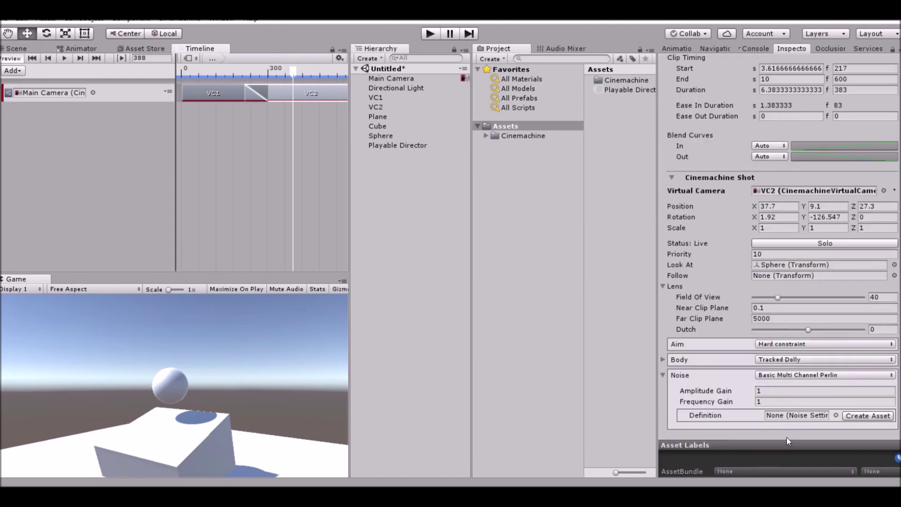
Step: Set Amplitude Gain 11.51 and Frequency Gain 16.97, and save a new cm Noise Settings asset
click(754, 391)
key(Tab)
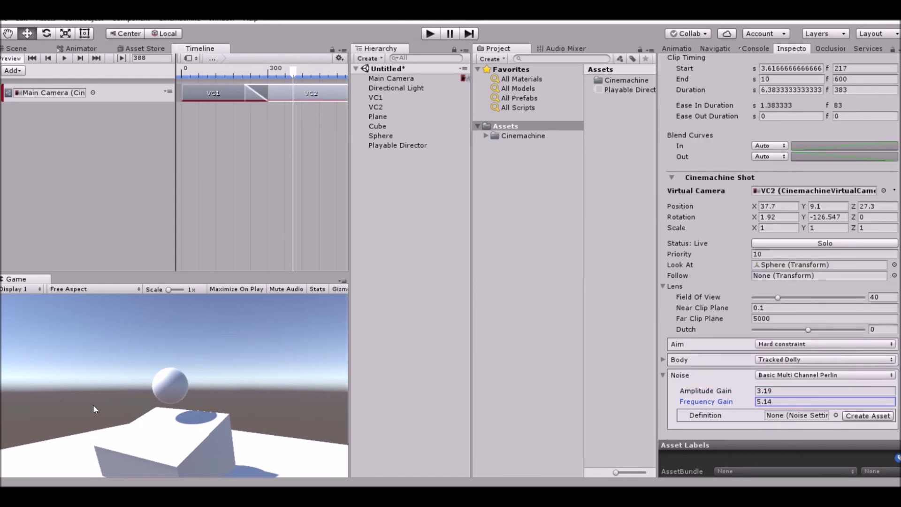
text(16.97)
drag(739, 393, 809, 394)
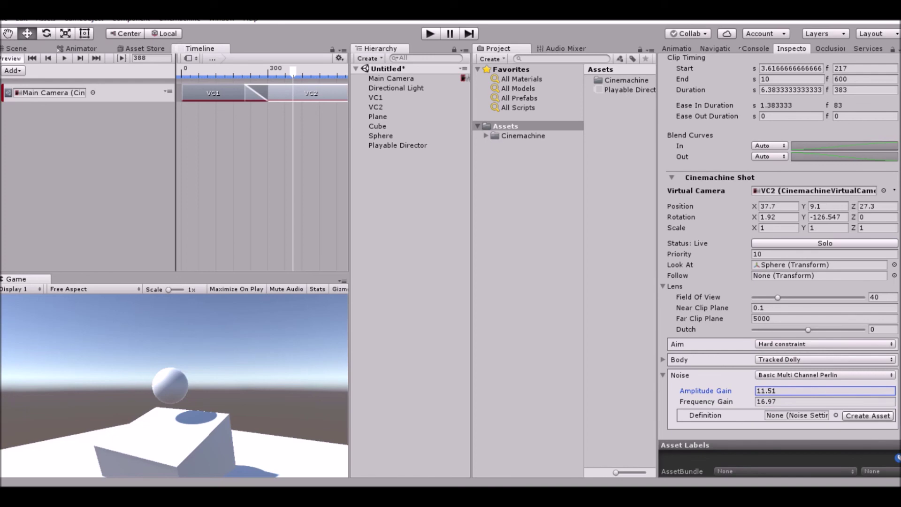
click(873, 416)
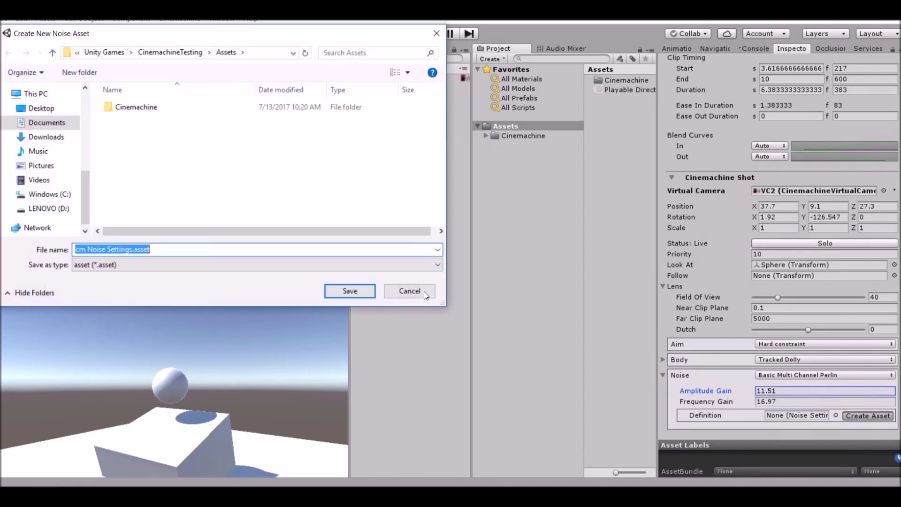
click(346, 289)
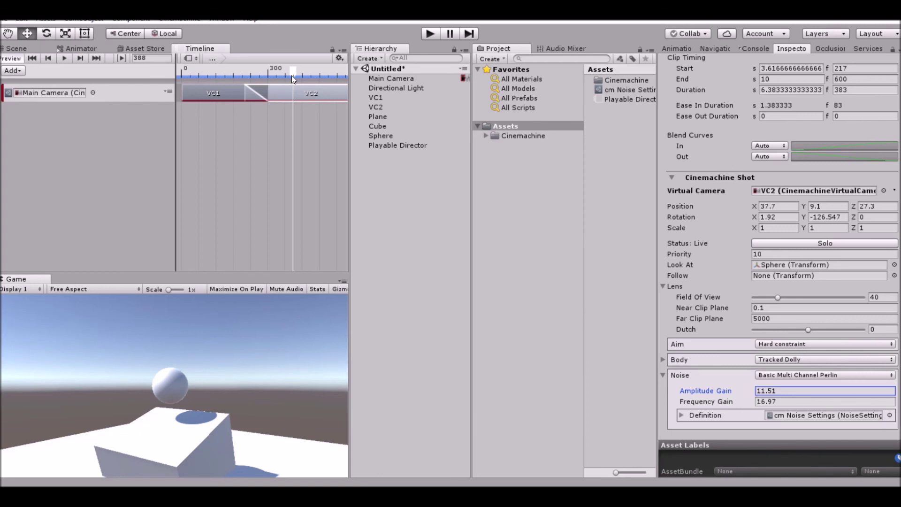
drag(292, 75, 151, 84)
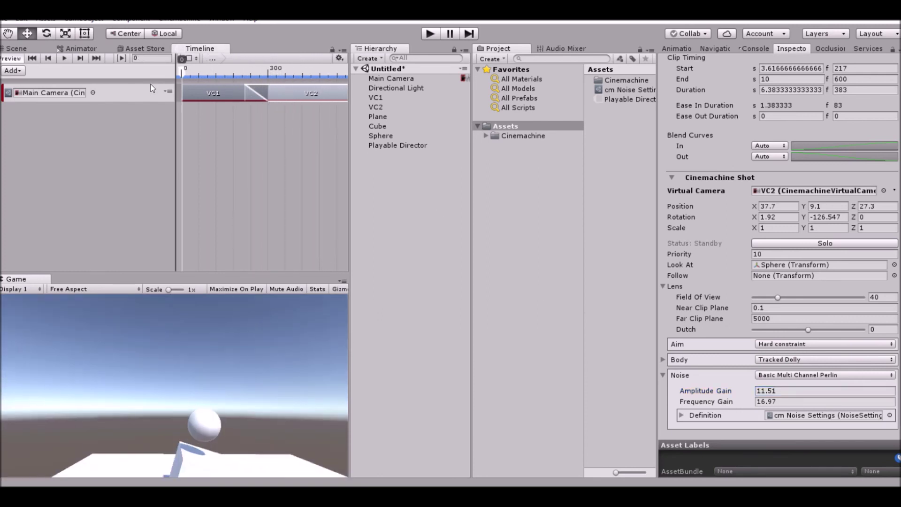
Step: Expand the noise Definition's Position list and set its element count to 1
click(680, 413)
scroll(690, 413, down, 2)
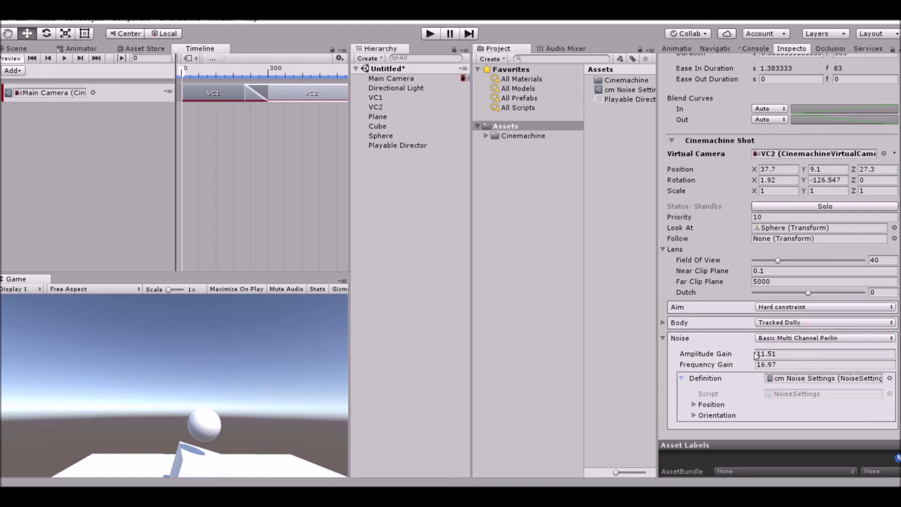
click(694, 405)
scroll(701, 408, down, 1)
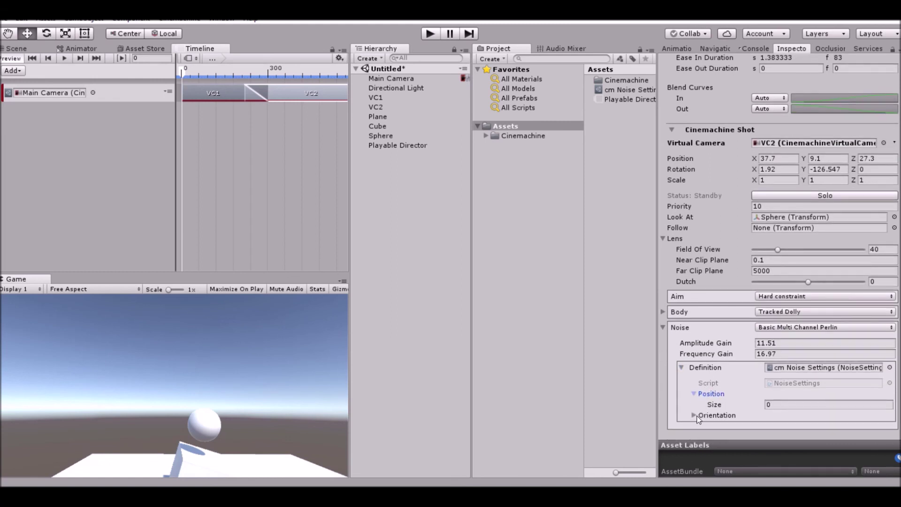
click(694, 415)
scroll(698, 413, down, 1)
click(770, 393)
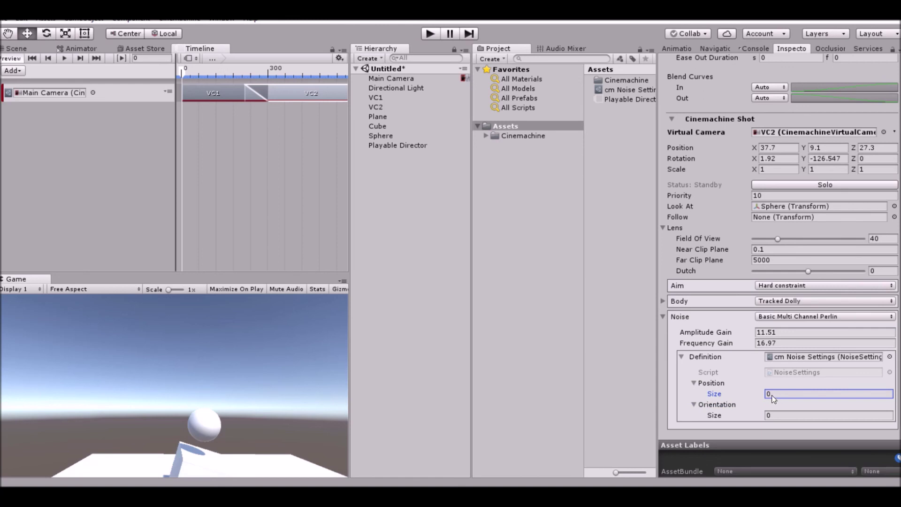
text(10)
key(BackSpace)
key(Return)
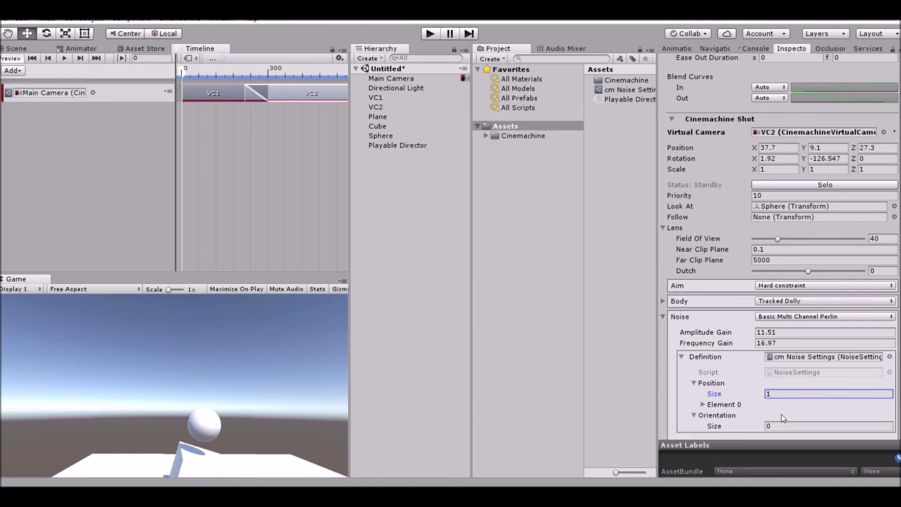
Step: Set Element 0 amplitude/frequency: X 3/5.61, Y 1.41/4.08, Z 3.82/5.13
click(710, 404)
click(709, 405)
scroll(709, 402, down, 4)
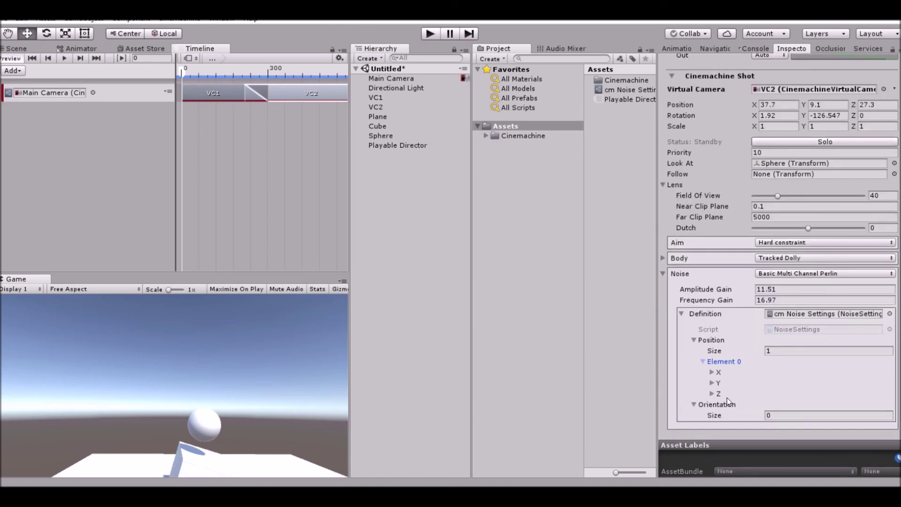
click(711, 374)
scroll(737, 369, down, 2)
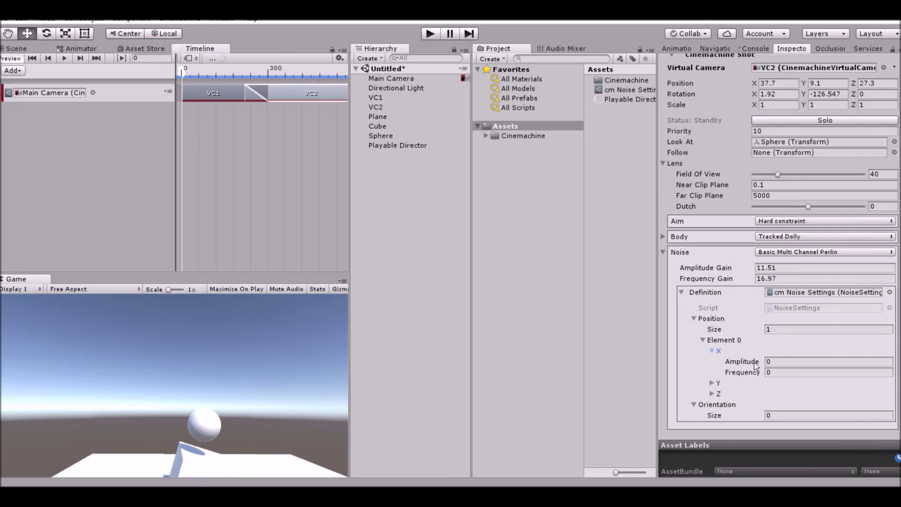
drag(754, 363, 863, 375)
click(711, 382)
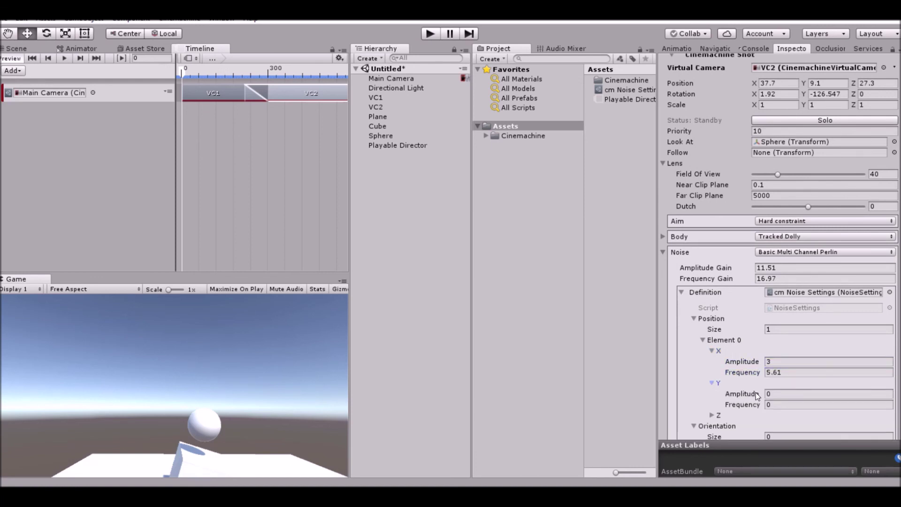
drag(750, 393, 774, 405)
click(711, 415)
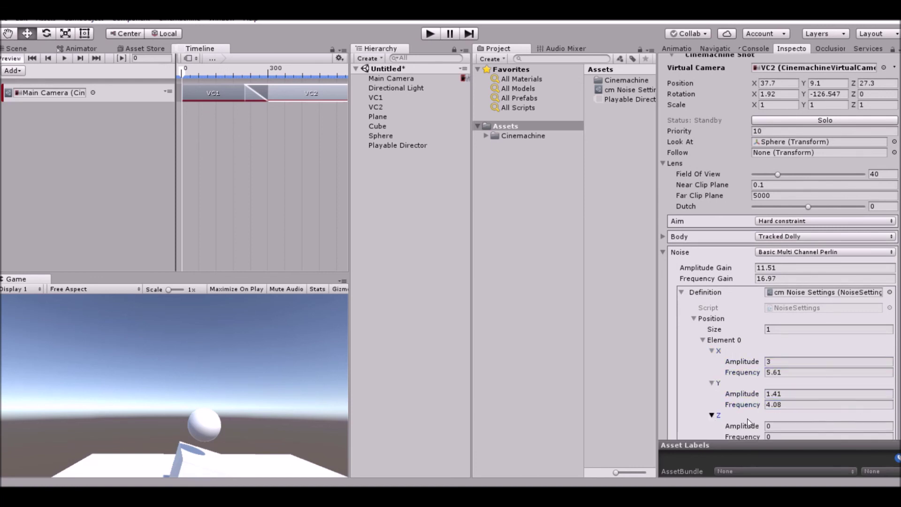
scroll(758, 419, down, 2)
drag(754, 385, 788, 397)
Step: Raise the position element count to 2 and expand Element 1's X, Y, Z channels
click(788, 287)
text(2)
key(Return)
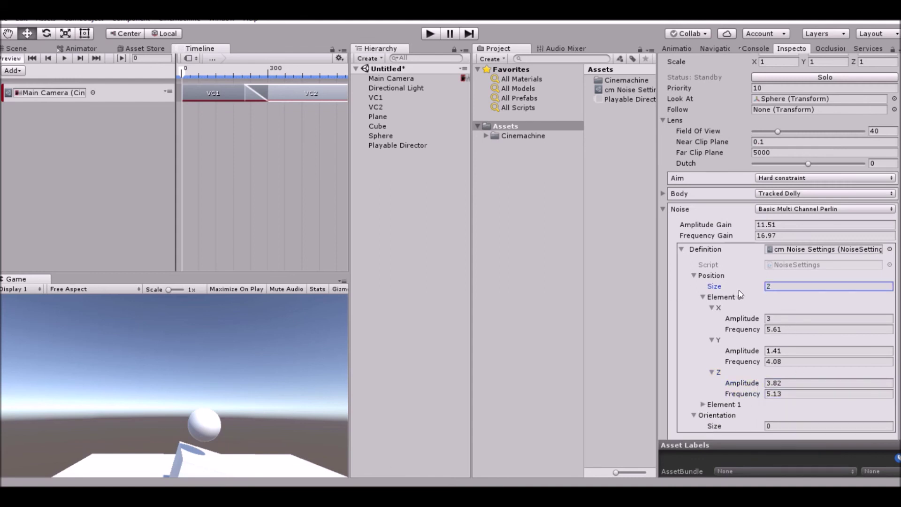
scroll(736, 303, down, 1)
click(714, 398)
scroll(714, 398, down, 1)
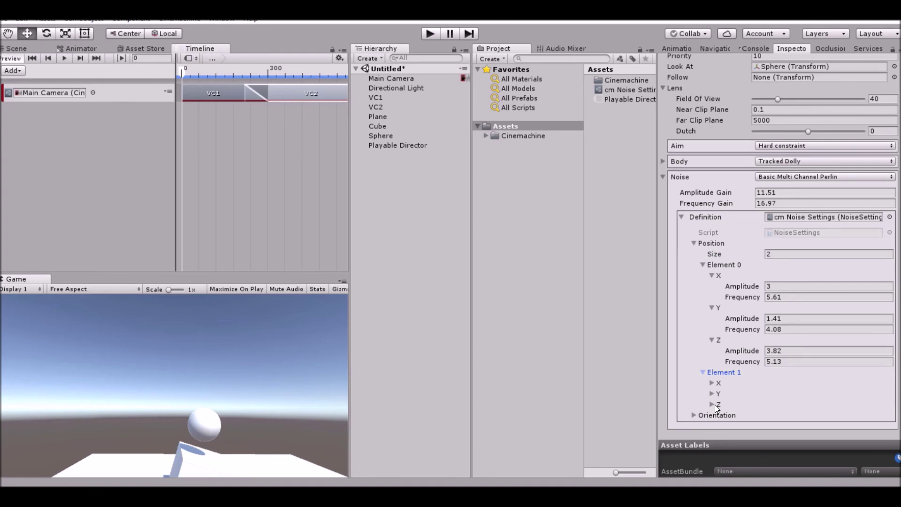
click(713, 383)
click(711, 414)
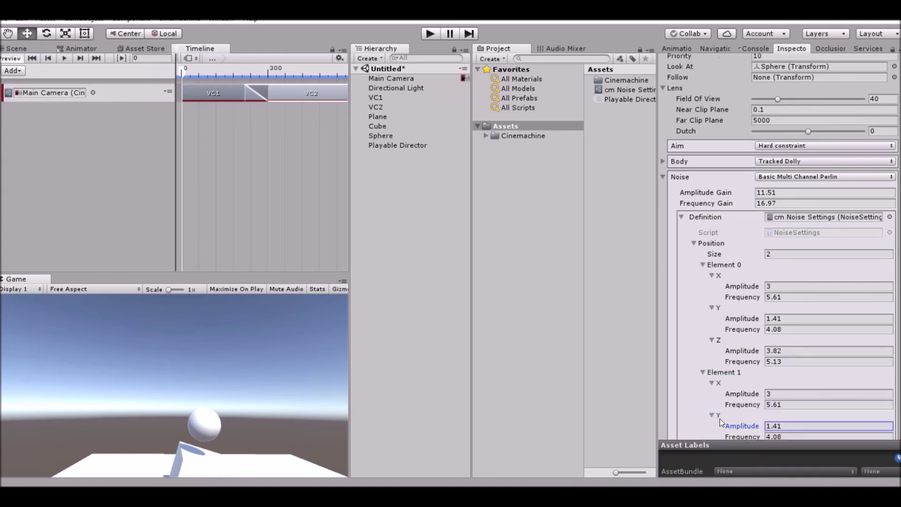
scroll(713, 413, down, 2)
click(713, 404)
Step: Set Element 1 amplitude/frequency: X 6.24/7.79, Y 3.26/8.57, Z 9.53/5.72
click(798, 351)
text(6.24)
click(820, 361)
text(7.79)
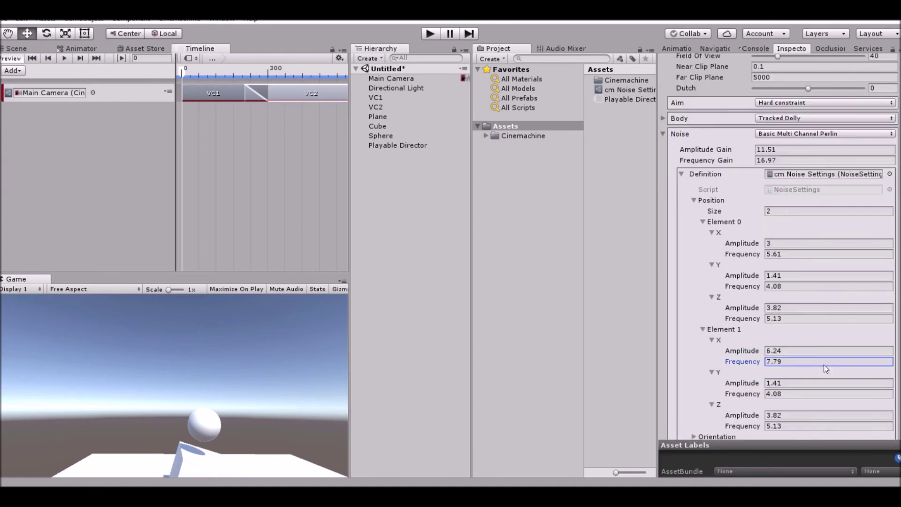
click(813, 382)
text(3.26)
click(835, 394)
text(8.57)
click(769, 415)
text(9.53)
click(838, 425)
text(5.72)
drag(205, 69, 303, 86)
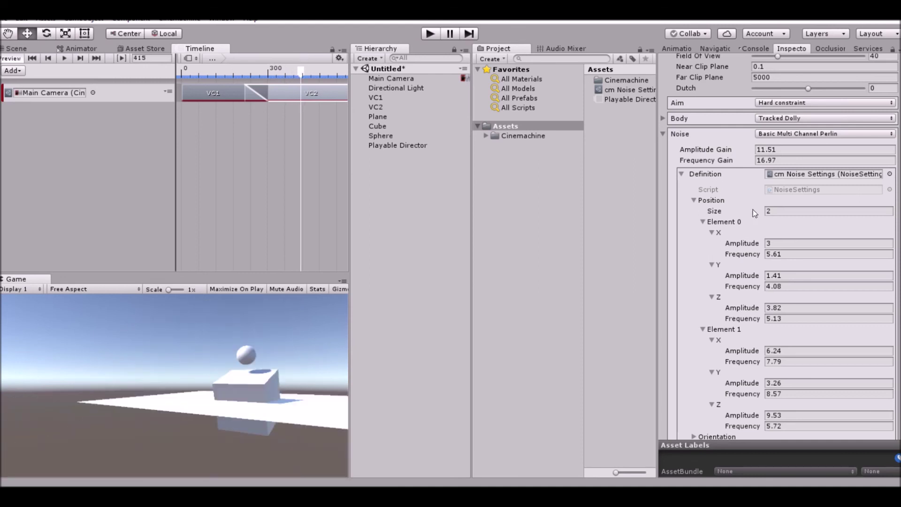
Step: Set VC2's noise Element 0 frequency to 1 on the X, Y and Z axes
click(796, 242)
key(Tab)
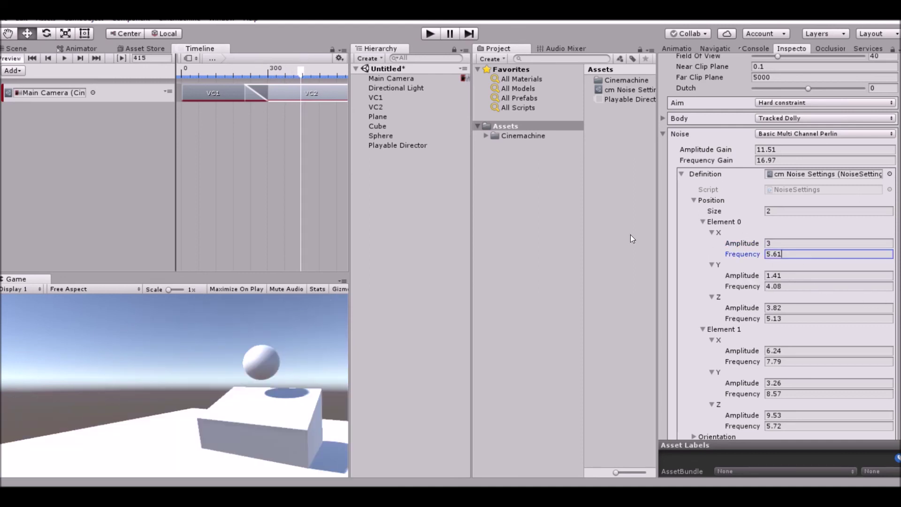
text(1)
key(Tab)
text(1)
key(Tab)
text(1)
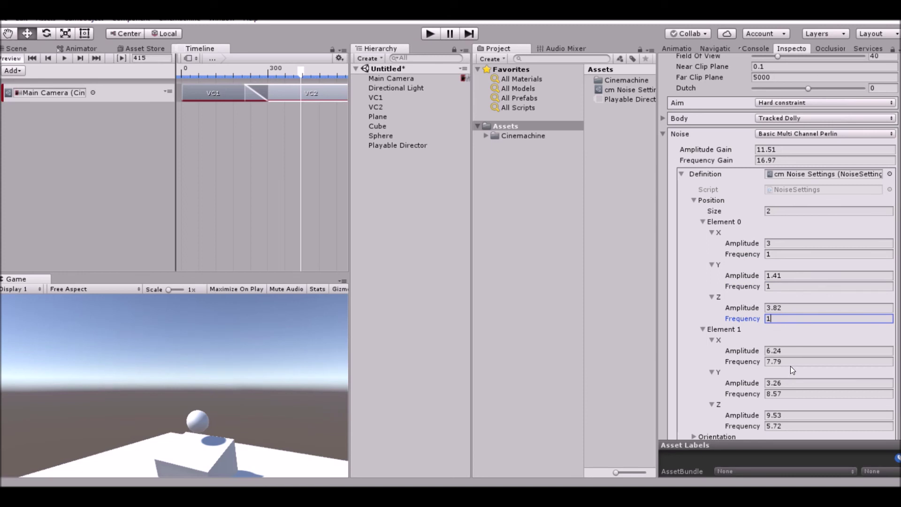
Step: Set Element 1 frequency to 0 on the X, Y and Z axes
click(790, 364)
text(1)
scroll(788, 378, down, 1)
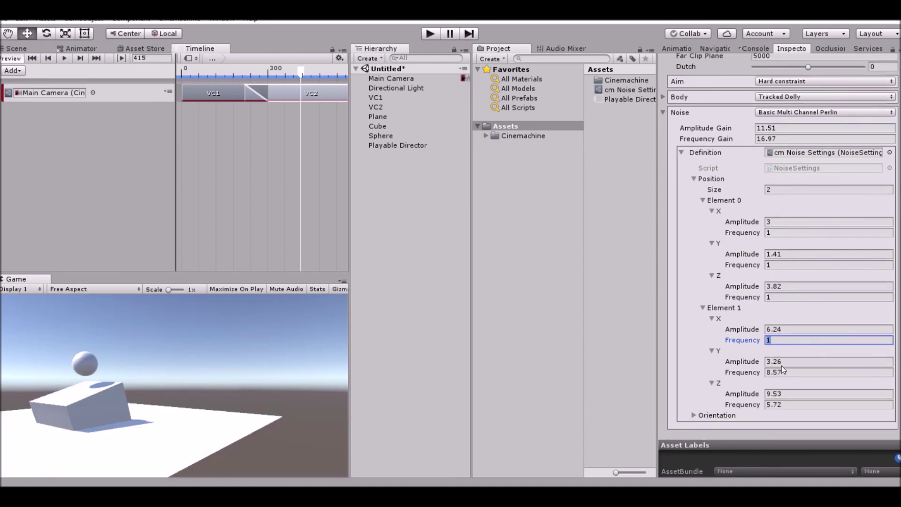
text(0)
key(Tab)
text(0)
key(Tab)
text(0)
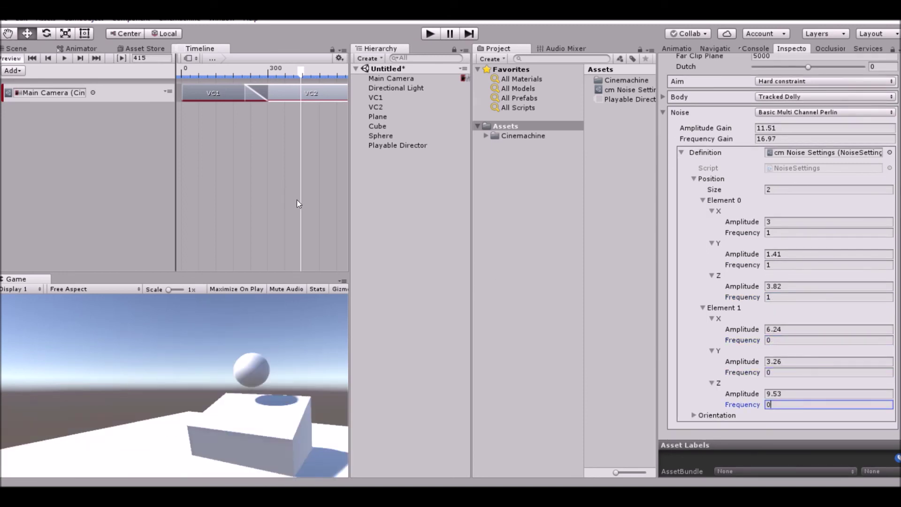
click(296, 75)
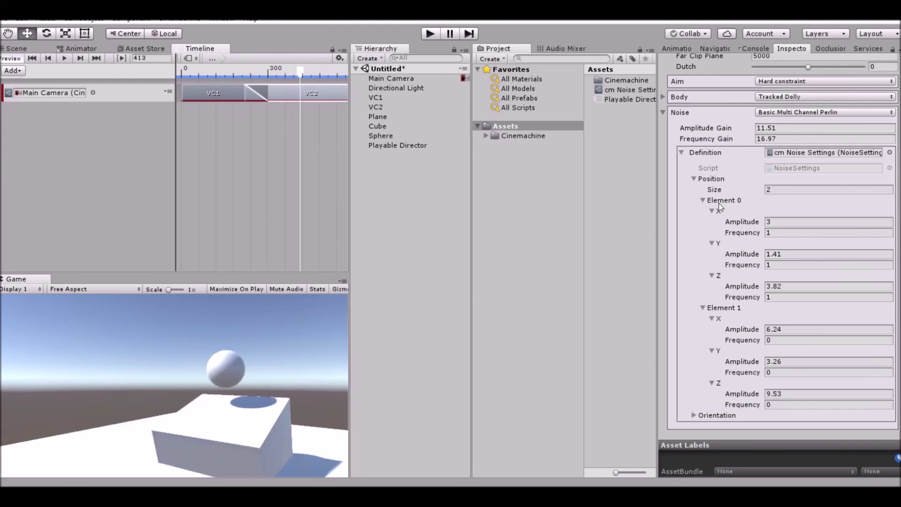
Step: Set Element 0 amplitude to 1 on the X, Y and Z axes
click(786, 222)
text(1)
click(803, 254)
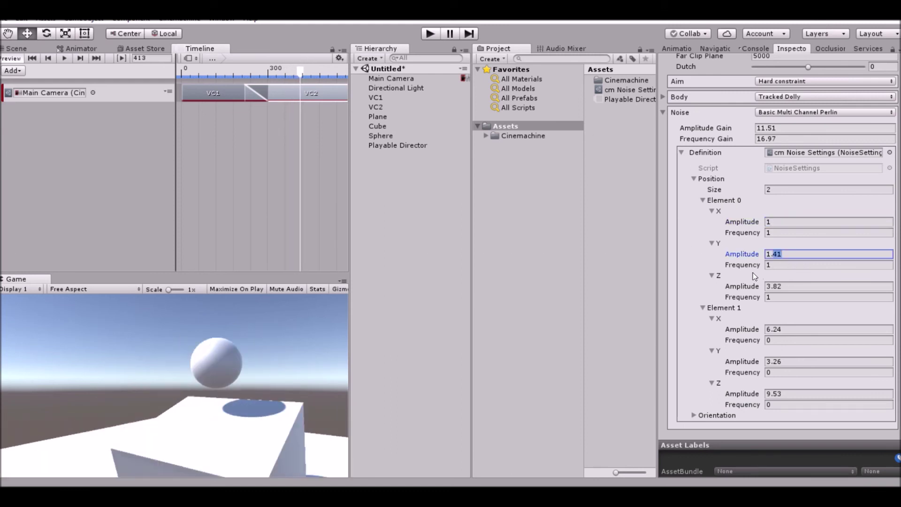
text(1)
click(792, 286)
text(1)
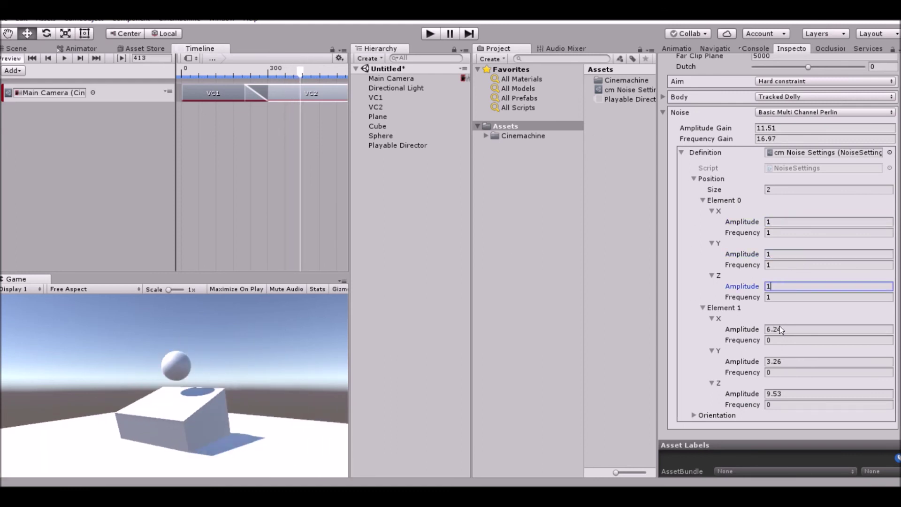
Step: Set Element 1 amplitude to 0 on the X, Y and Z axes
click(779, 329)
text(0)
click(758, 362)
text(0)
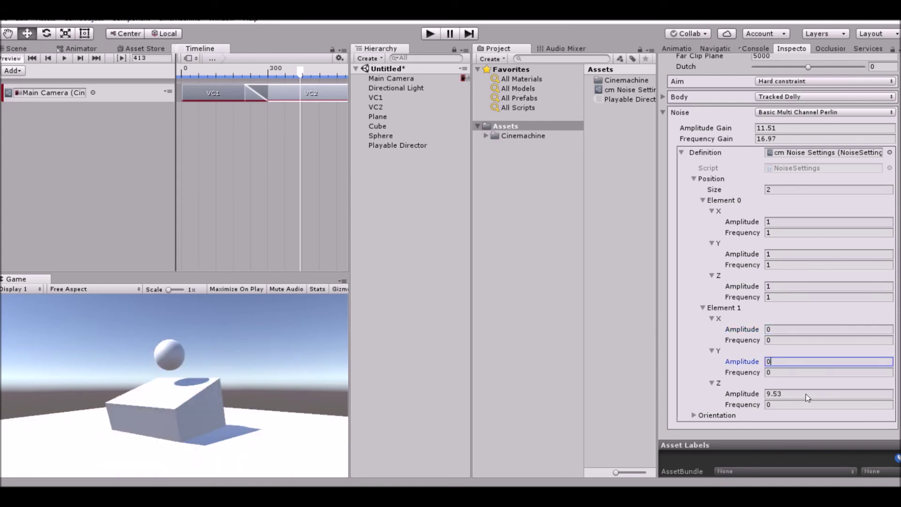
click(806, 393)
text(0)
Step: Scrub the Timeline to preview the camera shake, leaving the playhead at frame 105
drag(300, 78, 327, 77)
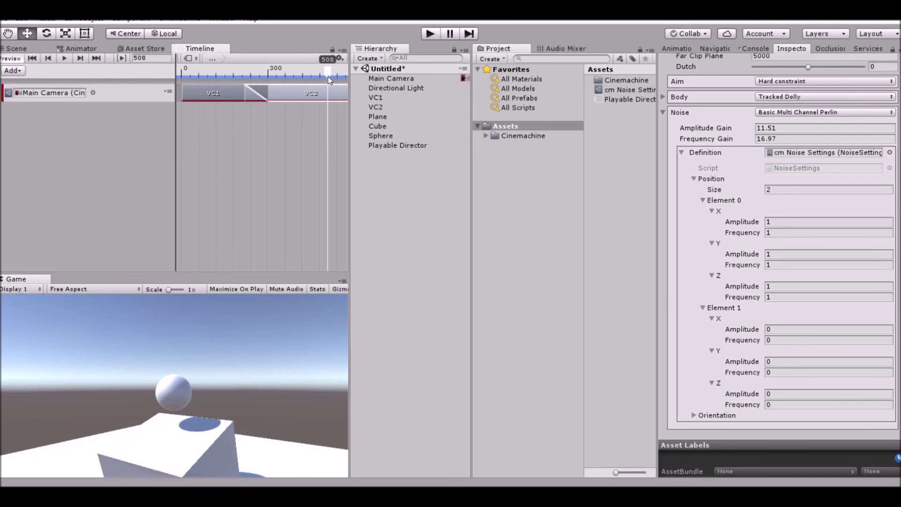
scroll(772, 218, up, 2)
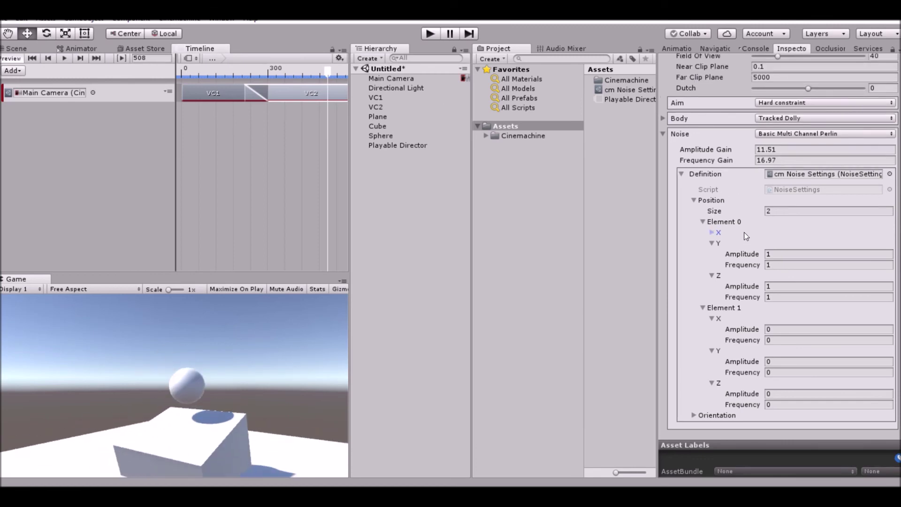
click(745, 231)
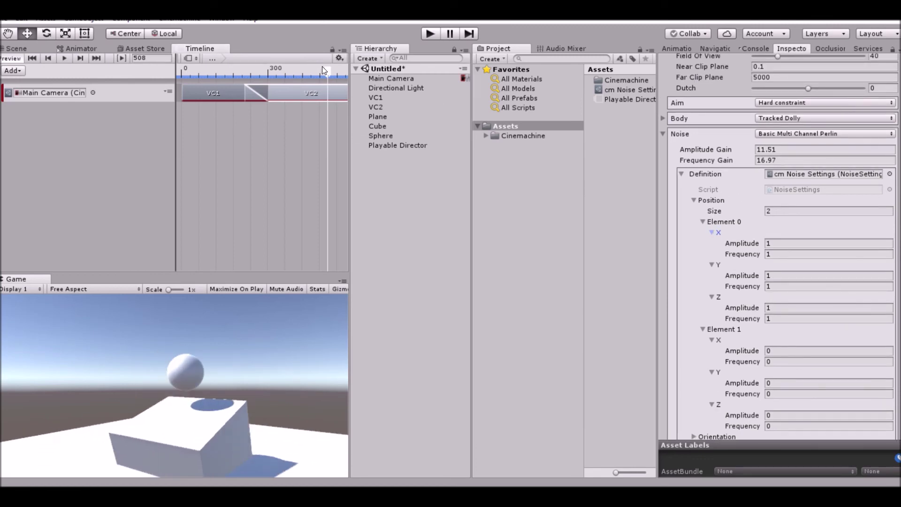
click(523, 135)
drag(327, 74, 190, 75)
click(212, 74)
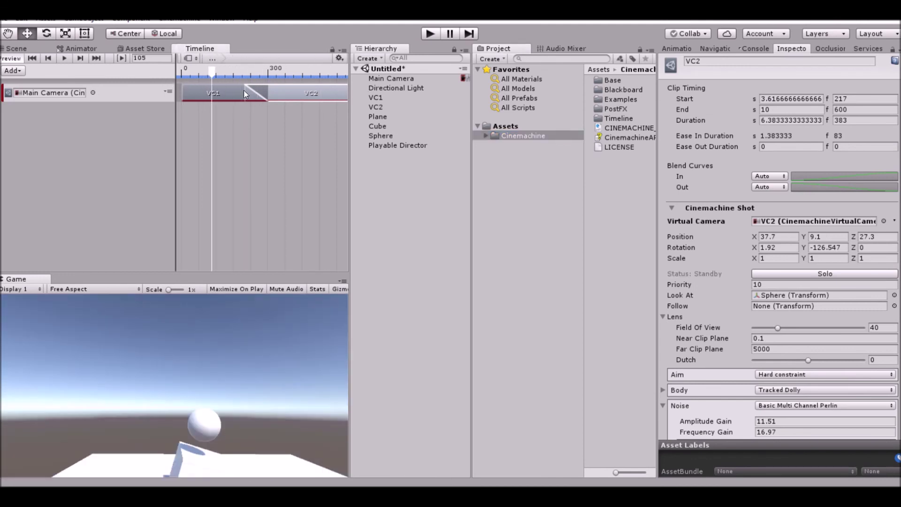